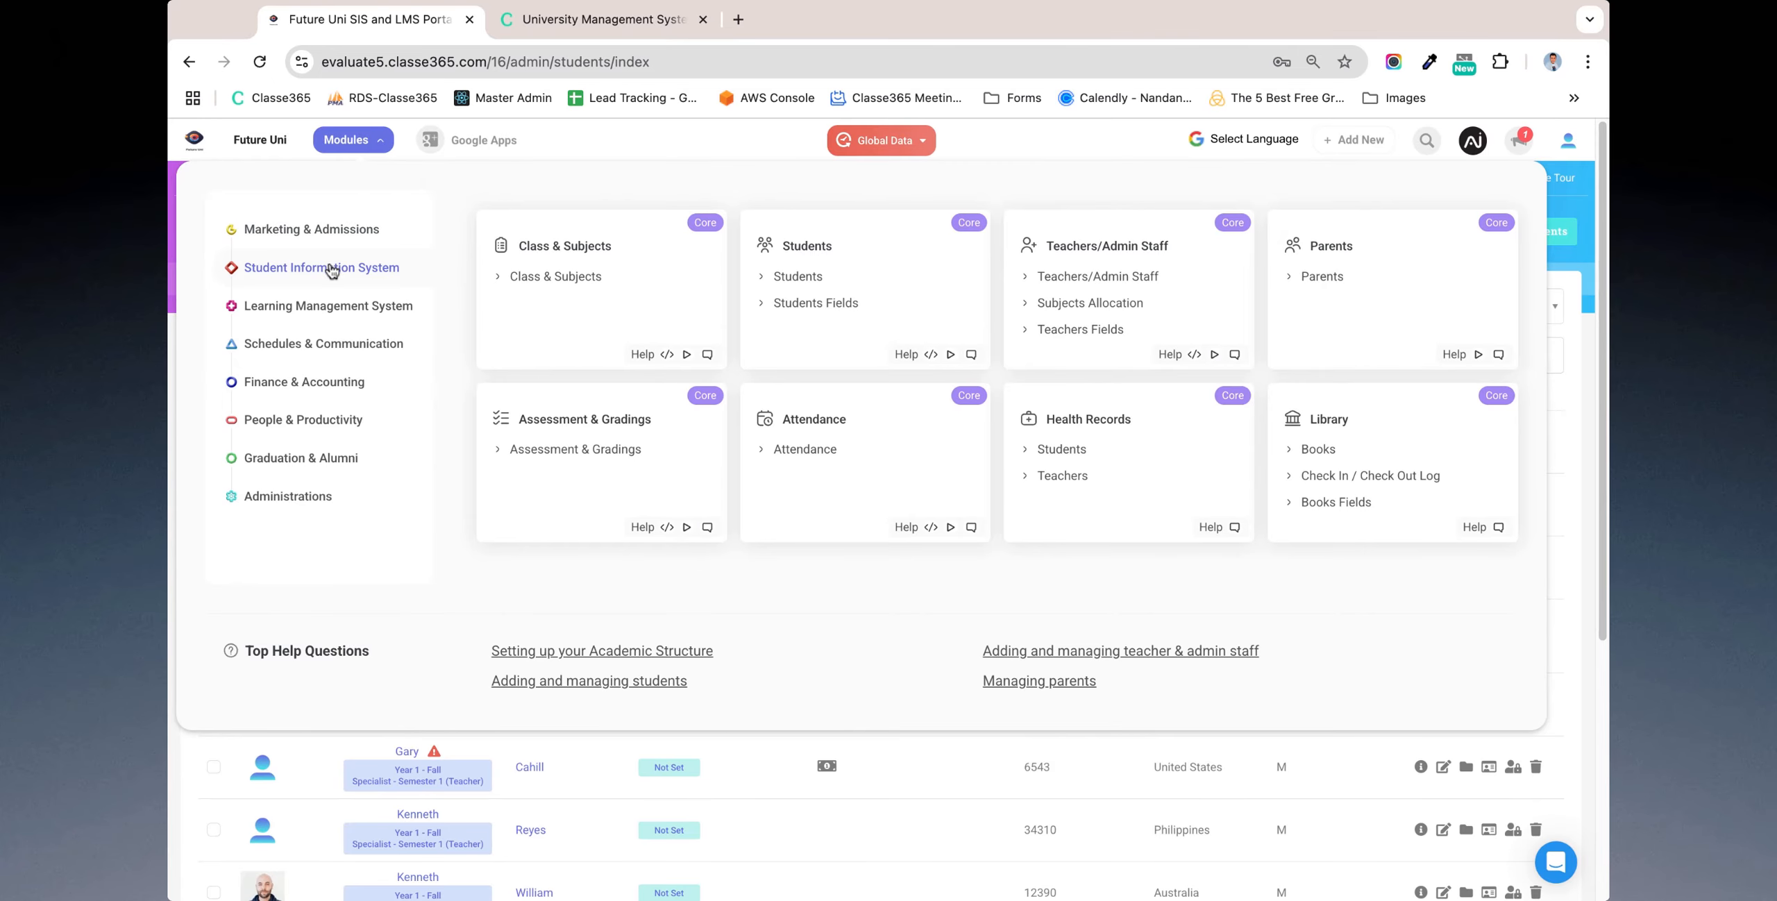
Open Students Recruitment & Forms from the Marketing & Admissions modules
left_click(325, 236)
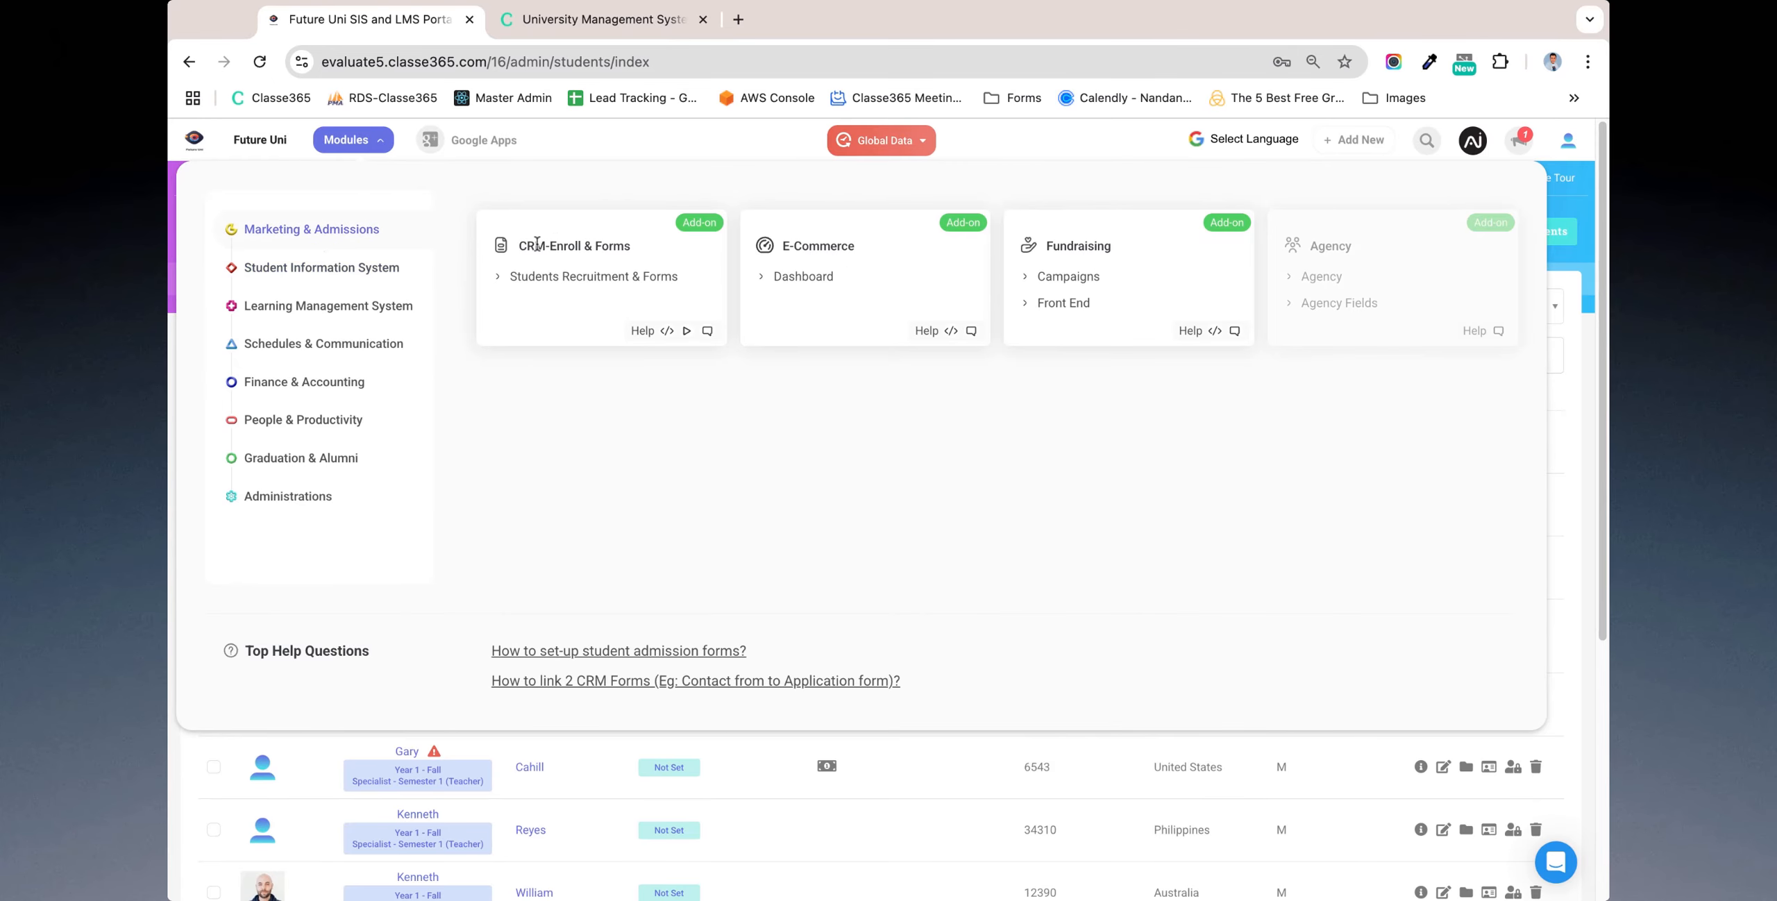
right_click(558, 283)
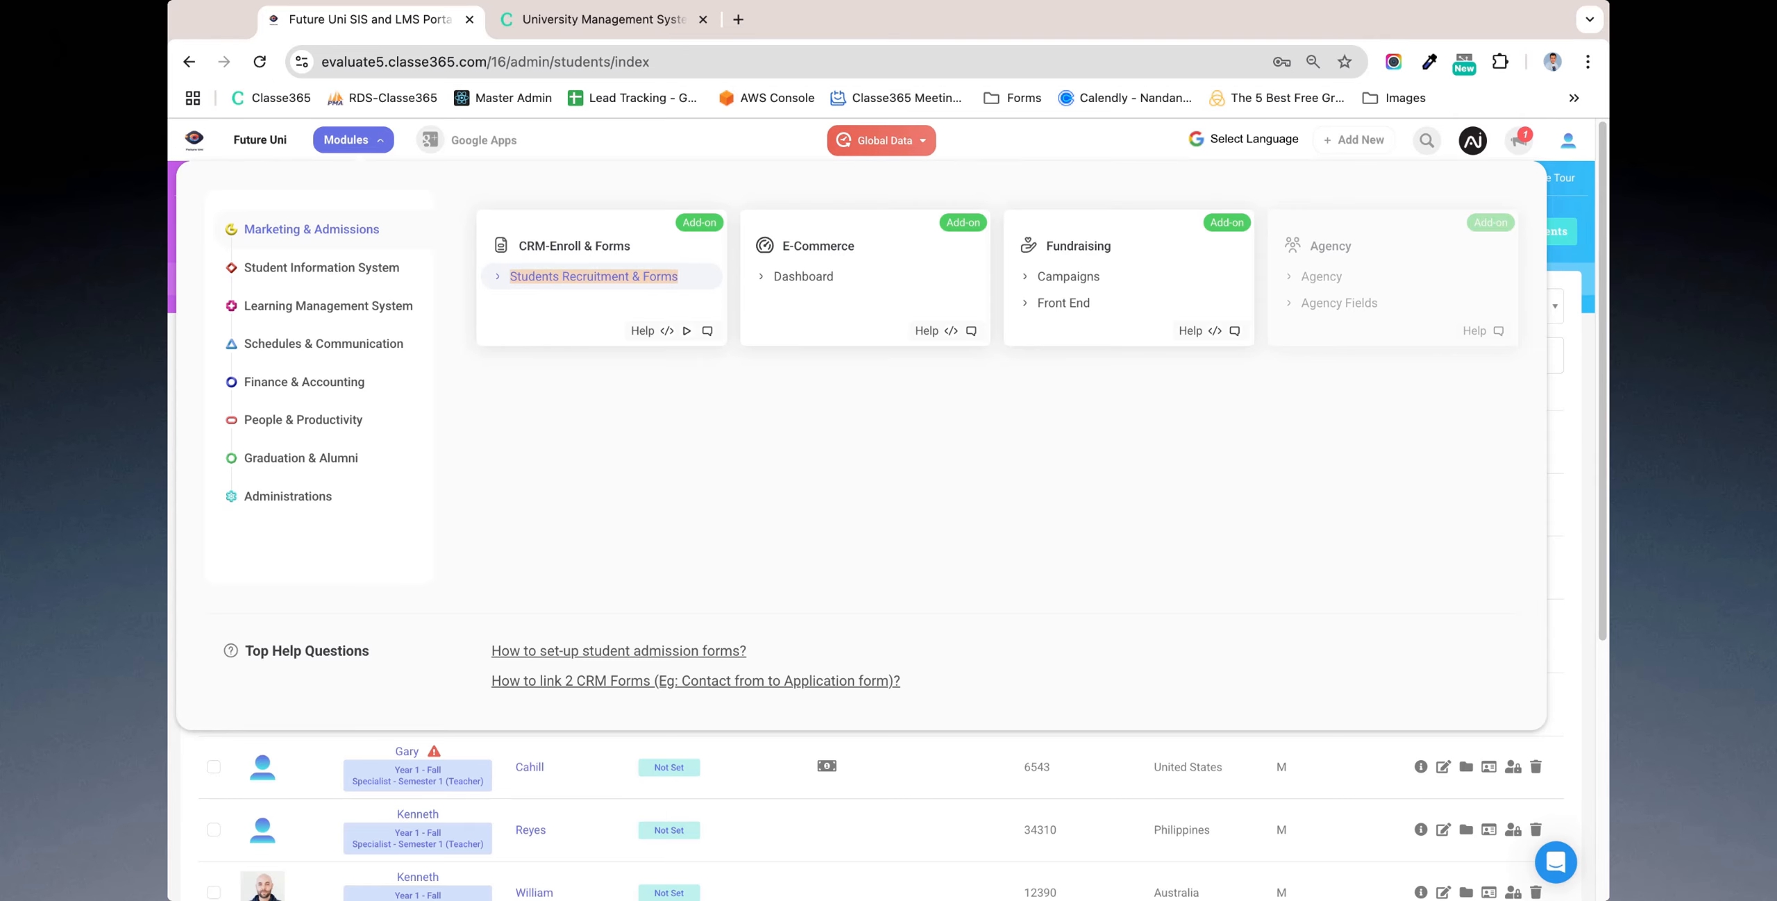
left_click(557, 279)
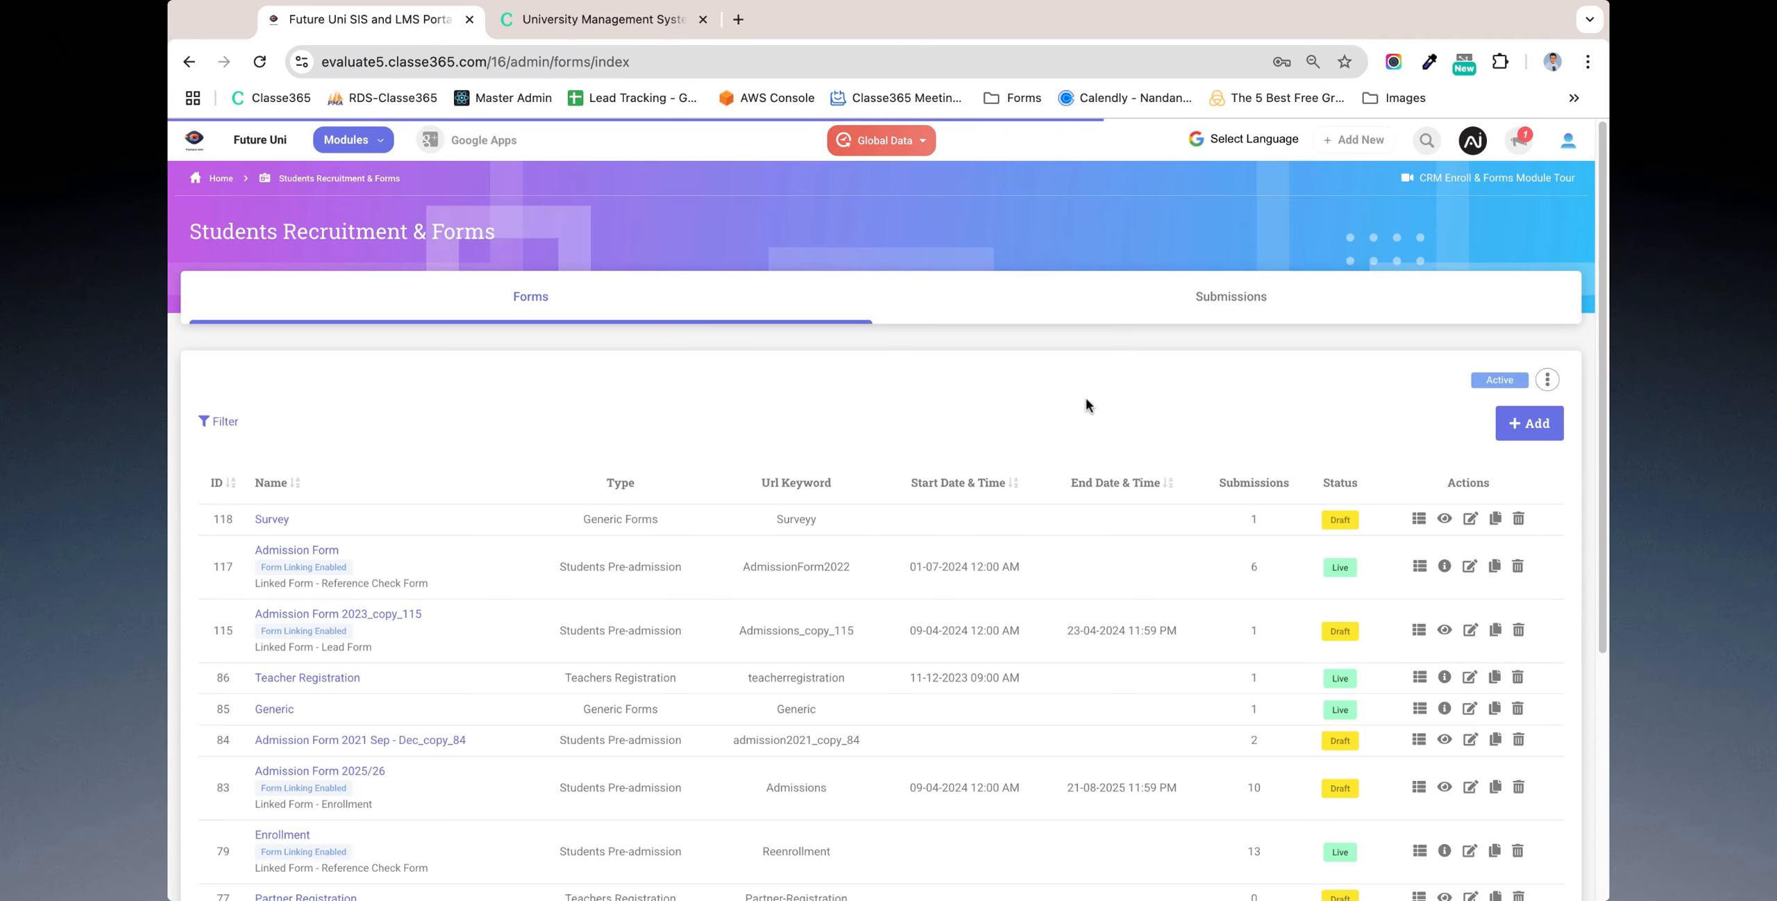
View the form types offered for a new form and return to the forms list
left_click(1522, 429)
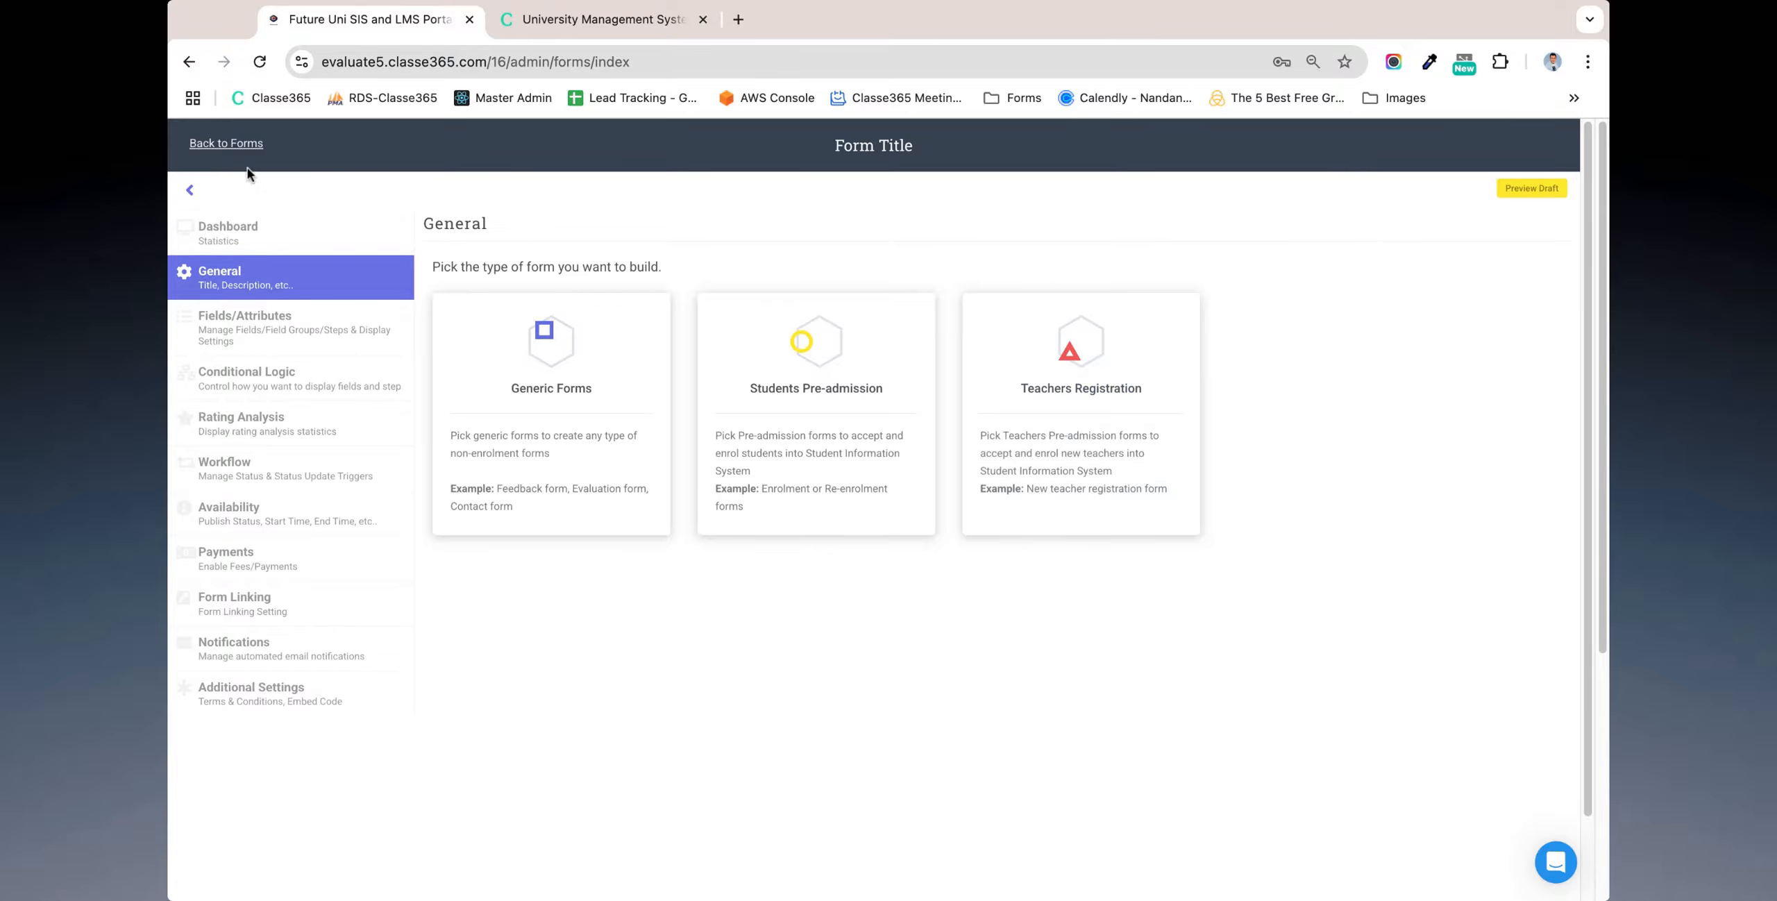
left_click(238, 146)
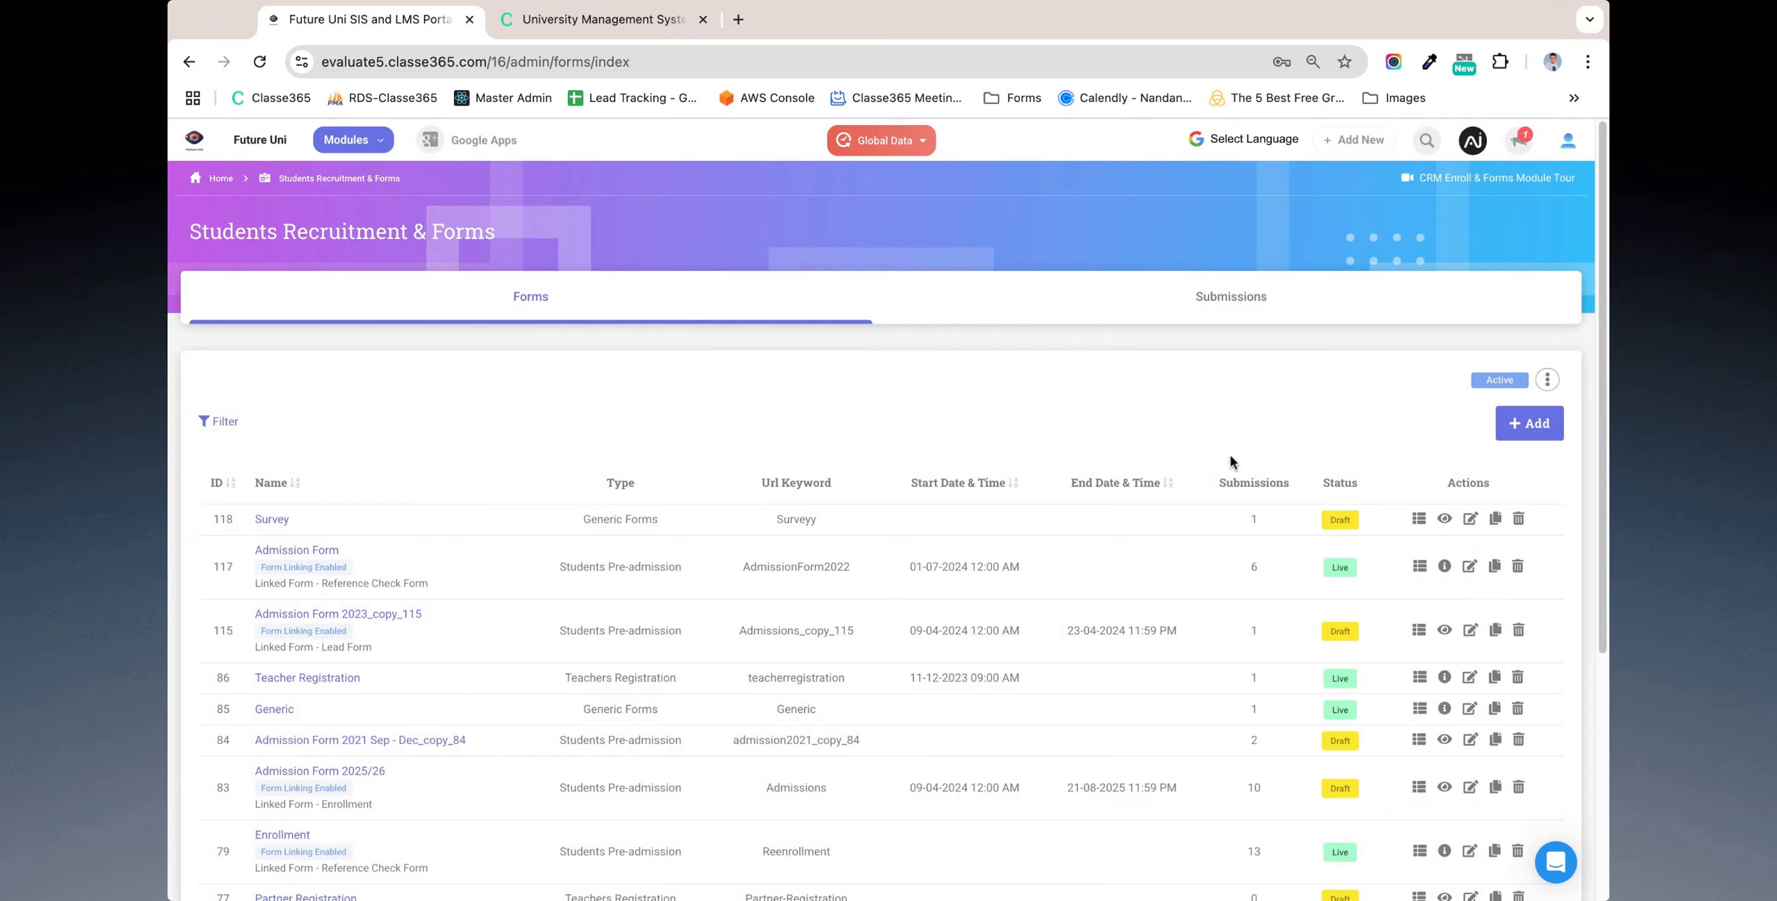
Open Admission Form 2025/26 for editing and review its general settings, including the form URL and accessible portals
scroll(431, 719, "down", 1)
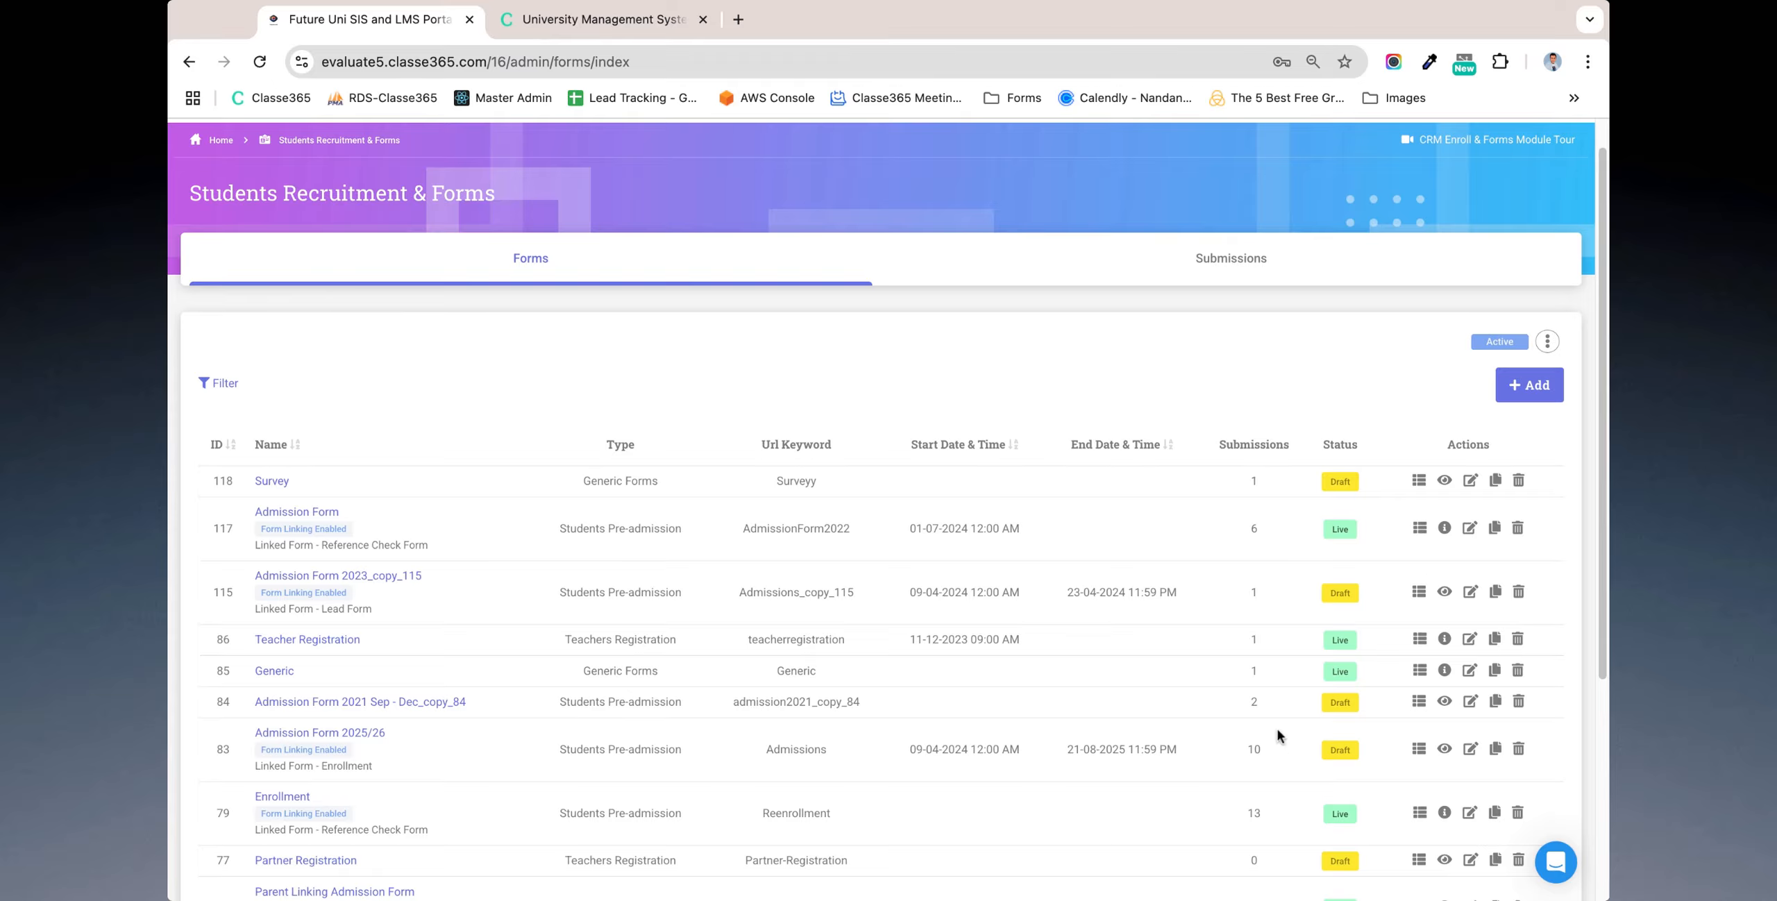
left_click(1471, 749)
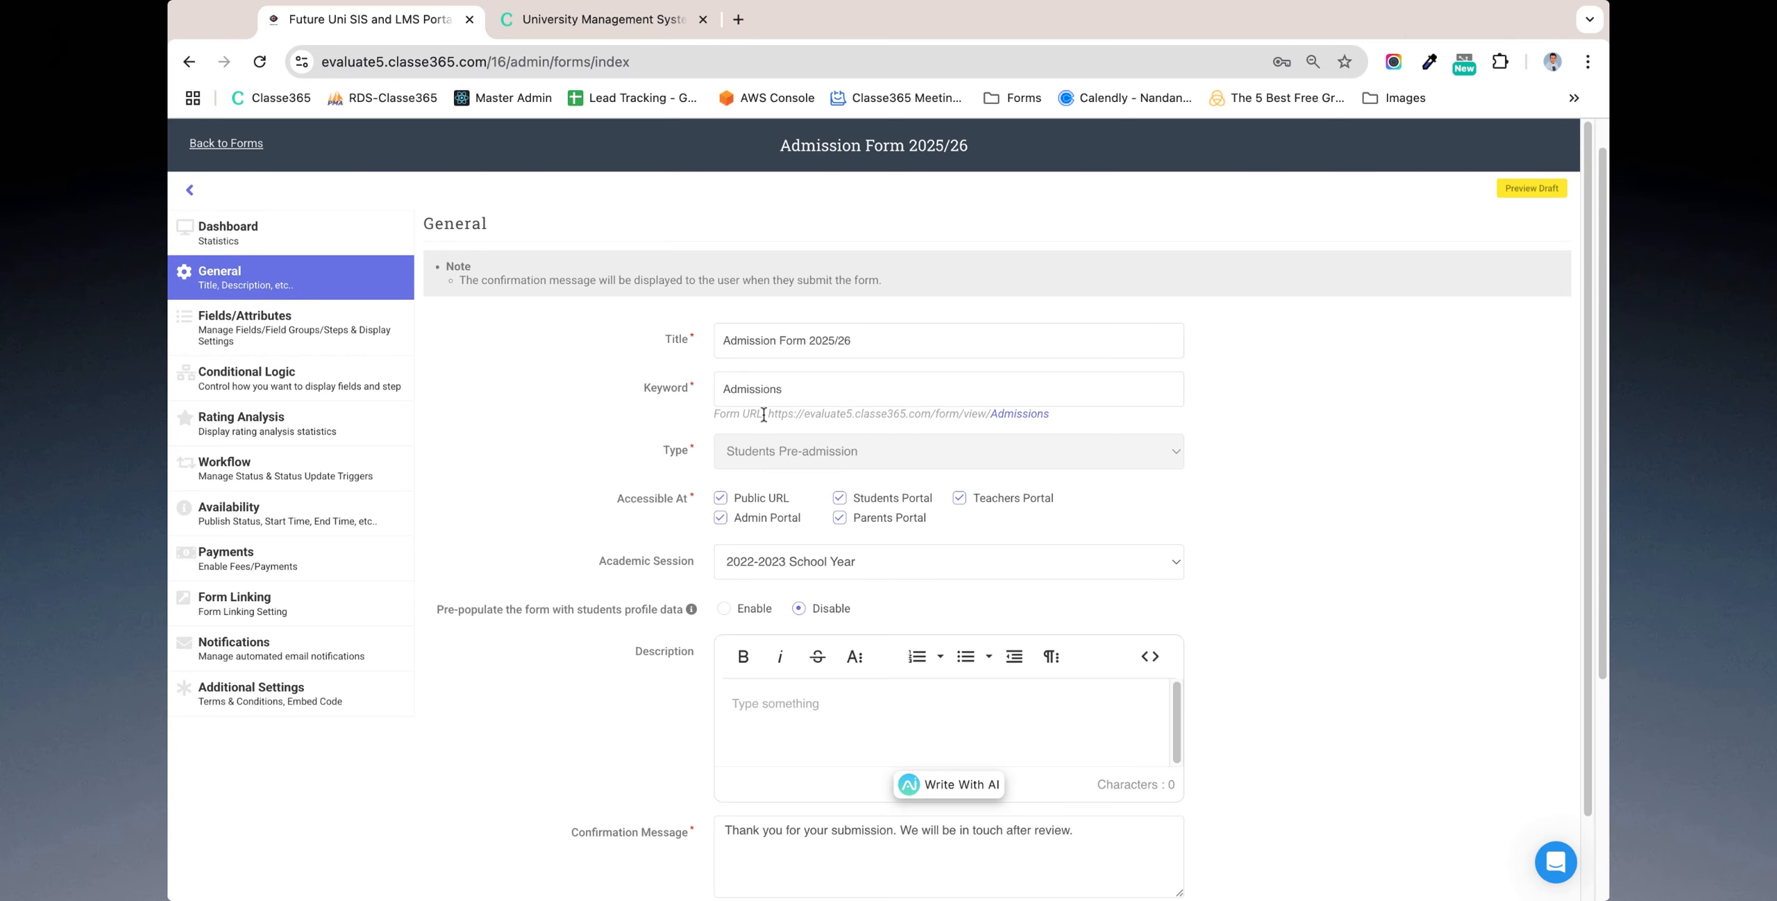
left_click_drag(768, 415, 1050, 415)
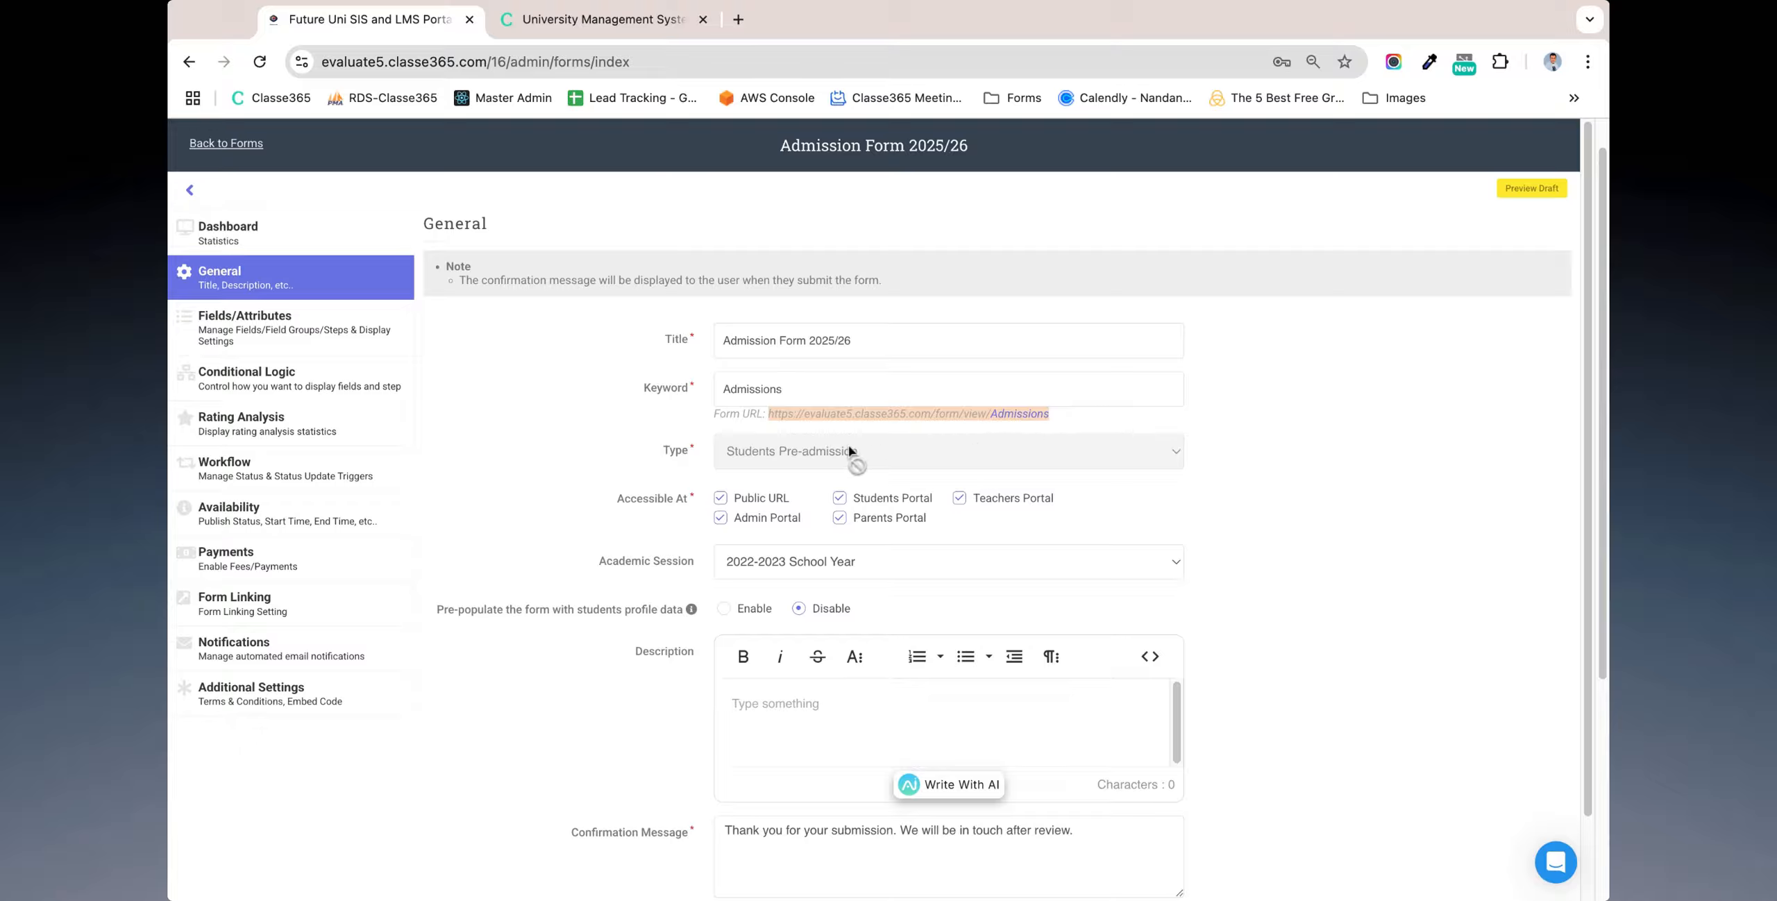
left_click(681, 477)
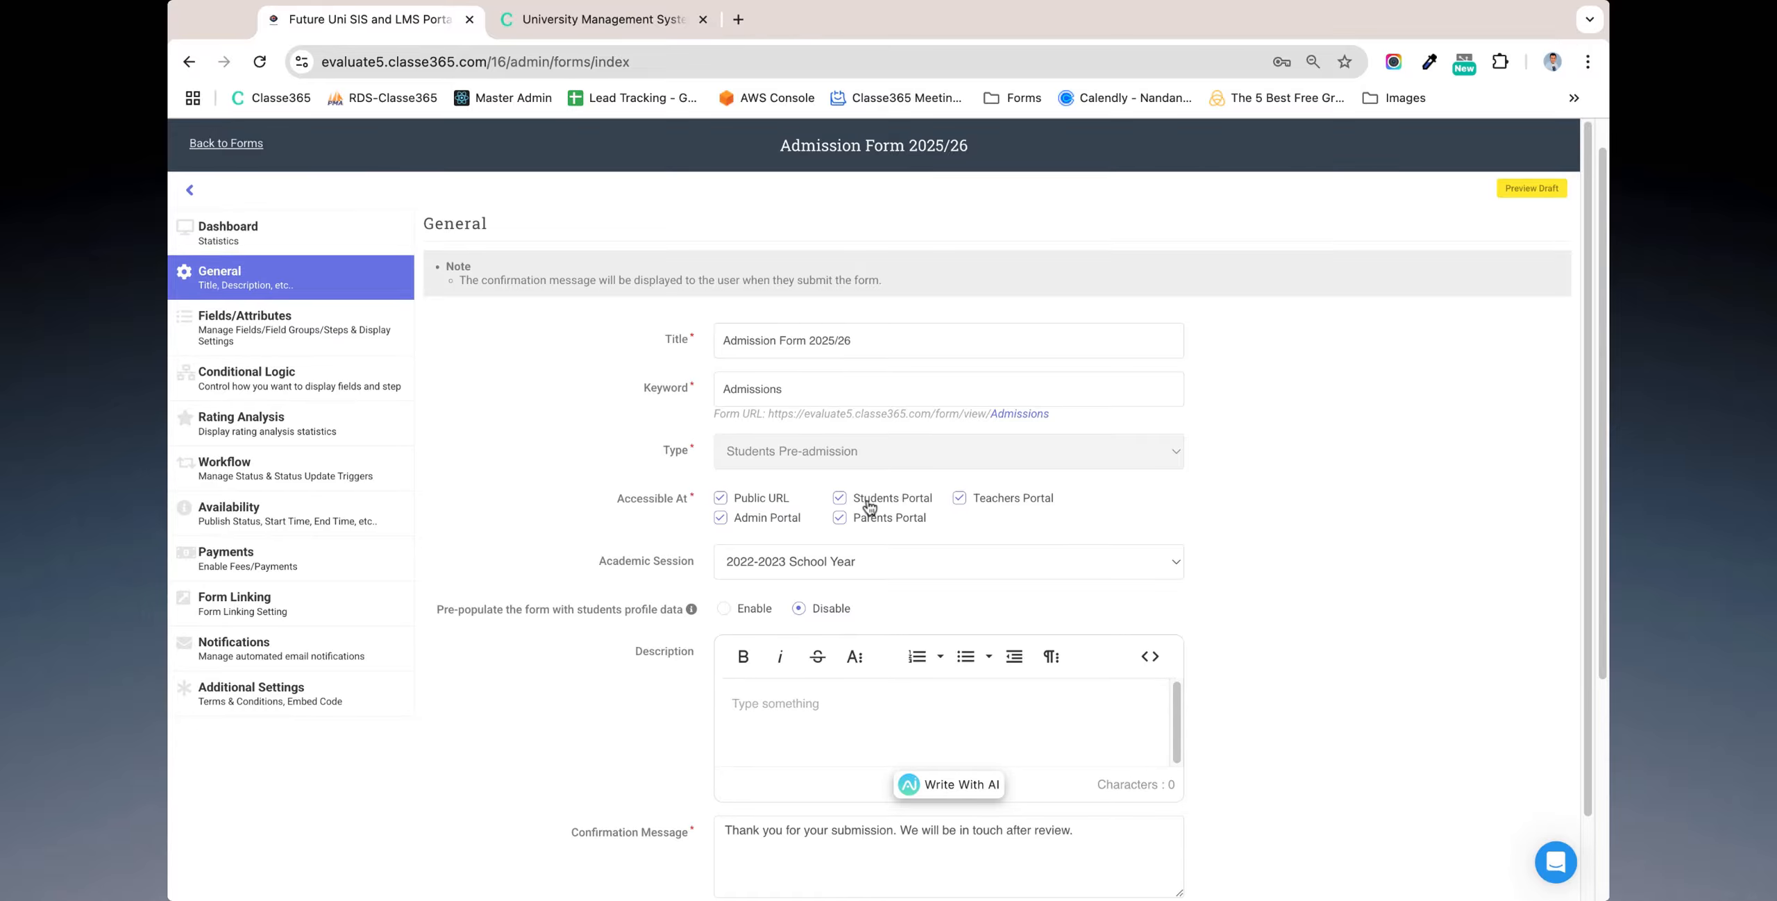
scroll(836, 576, "down", 2)
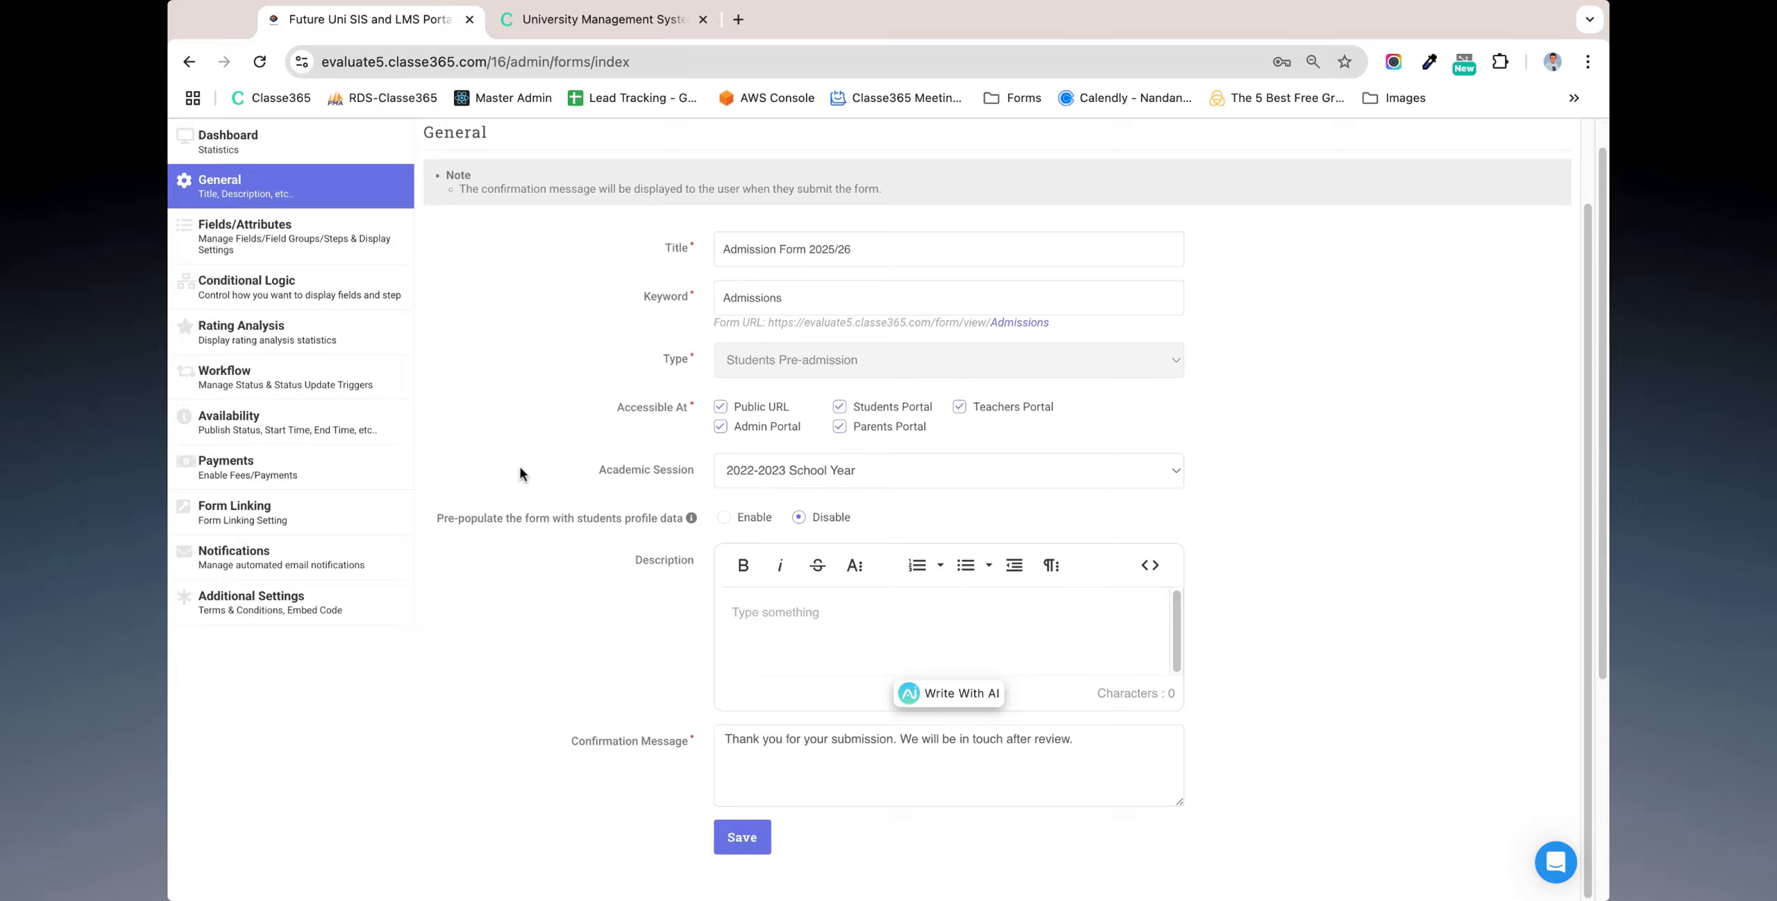
Add a Text field below Last Name in Step 1 of the admission form's fields
left_click(286, 240)
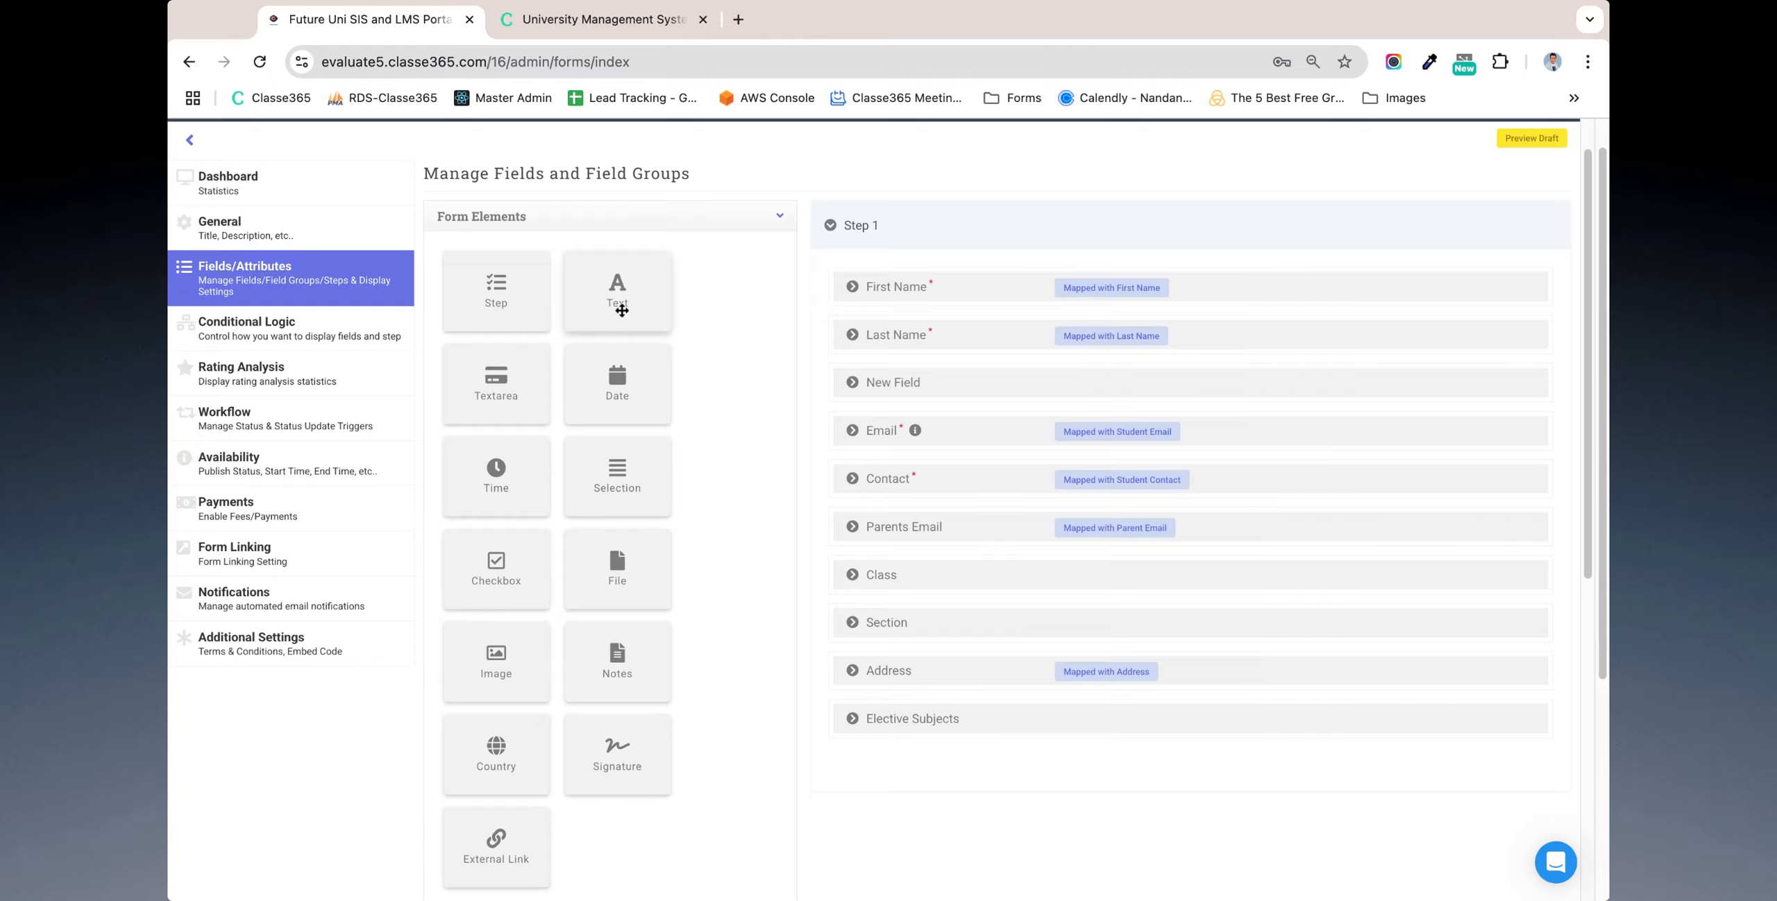
left_click_drag(621, 310, 1308, 341)
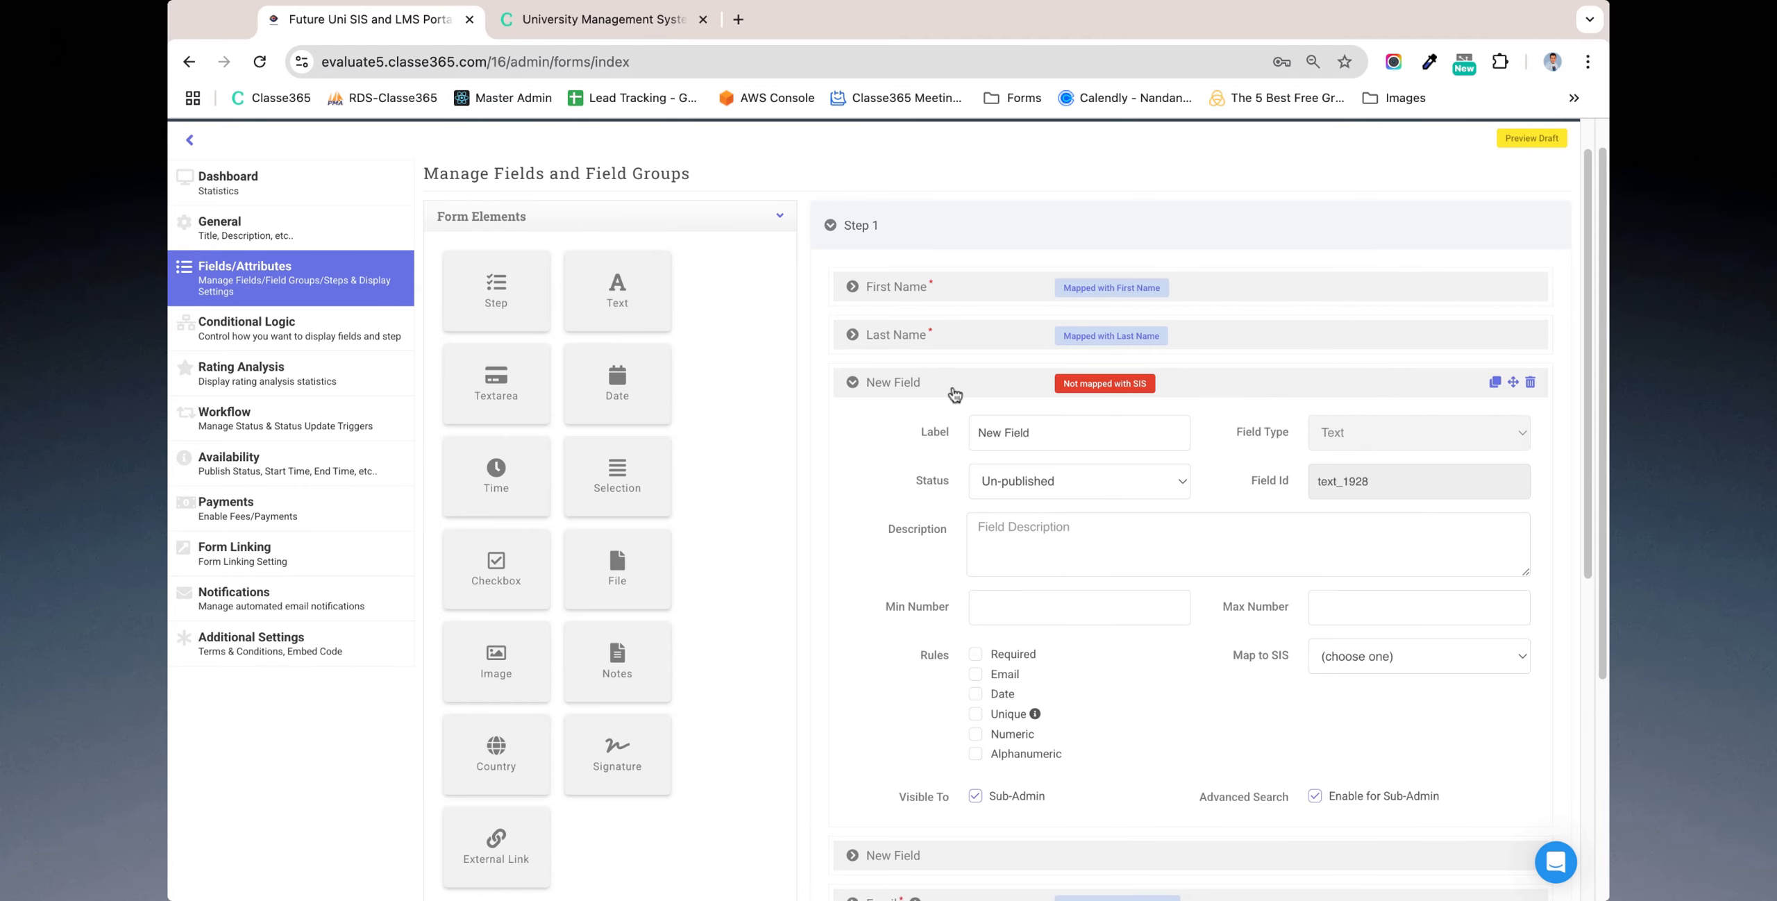
Examine the new text field's settings along with the available form elements and rating fields
scroll(937, 436, "down", 2)
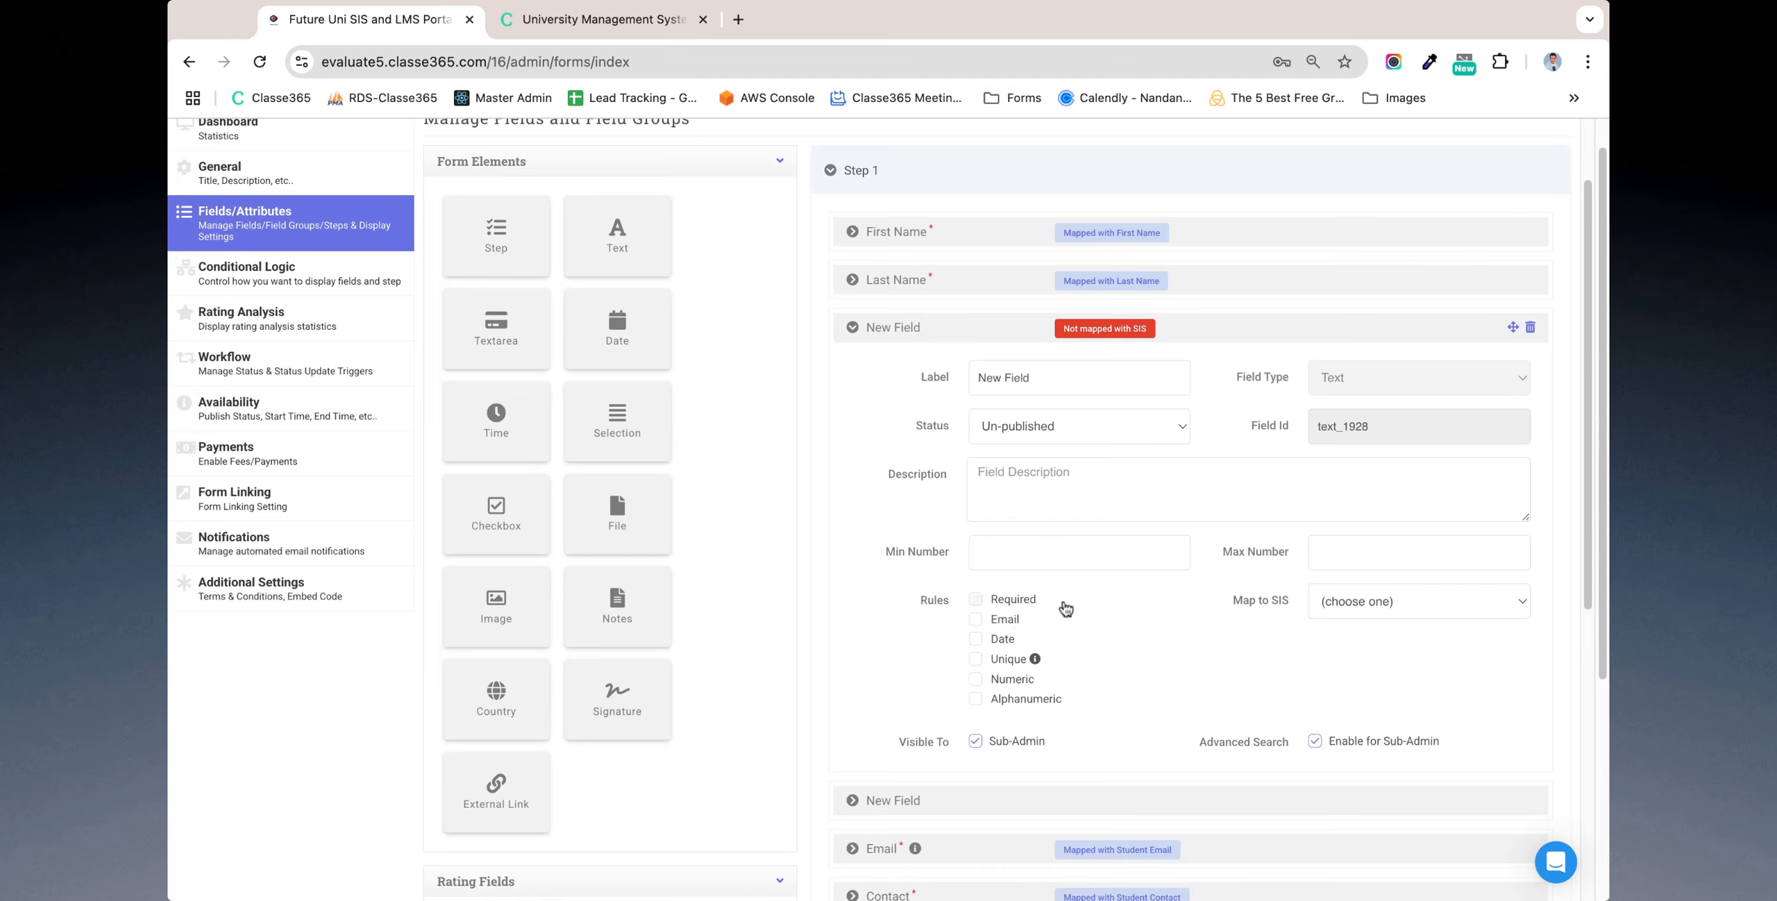
scroll(616, 379, "up", 1)
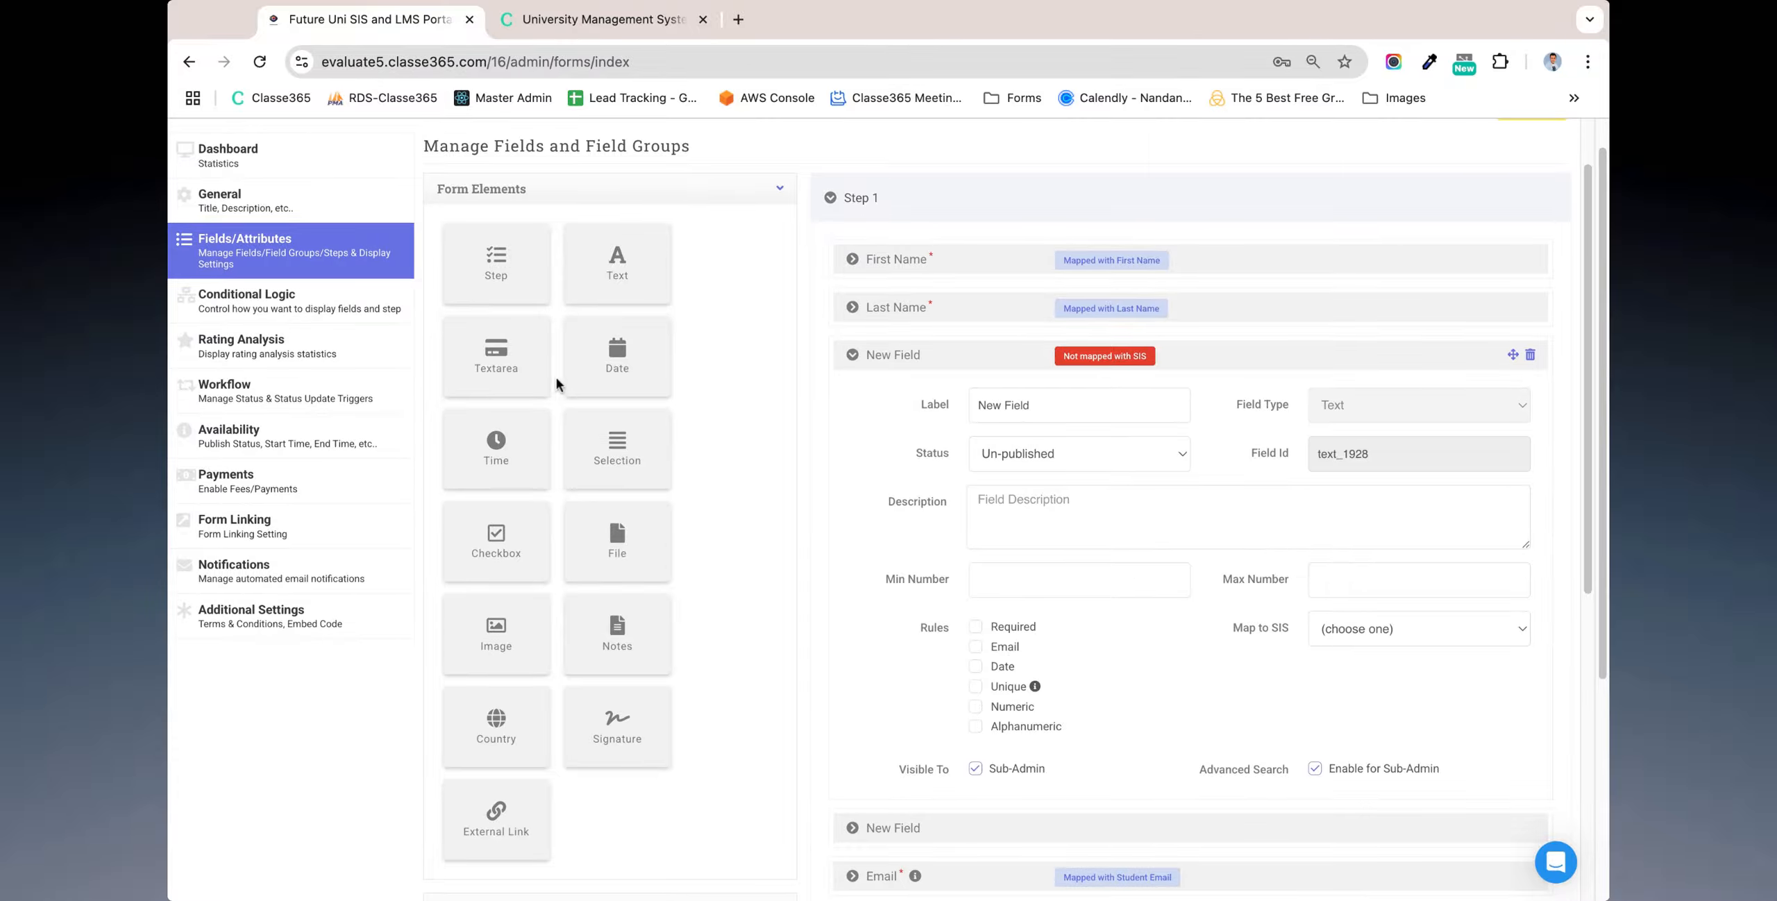
scroll(592, 535, "down", 1)
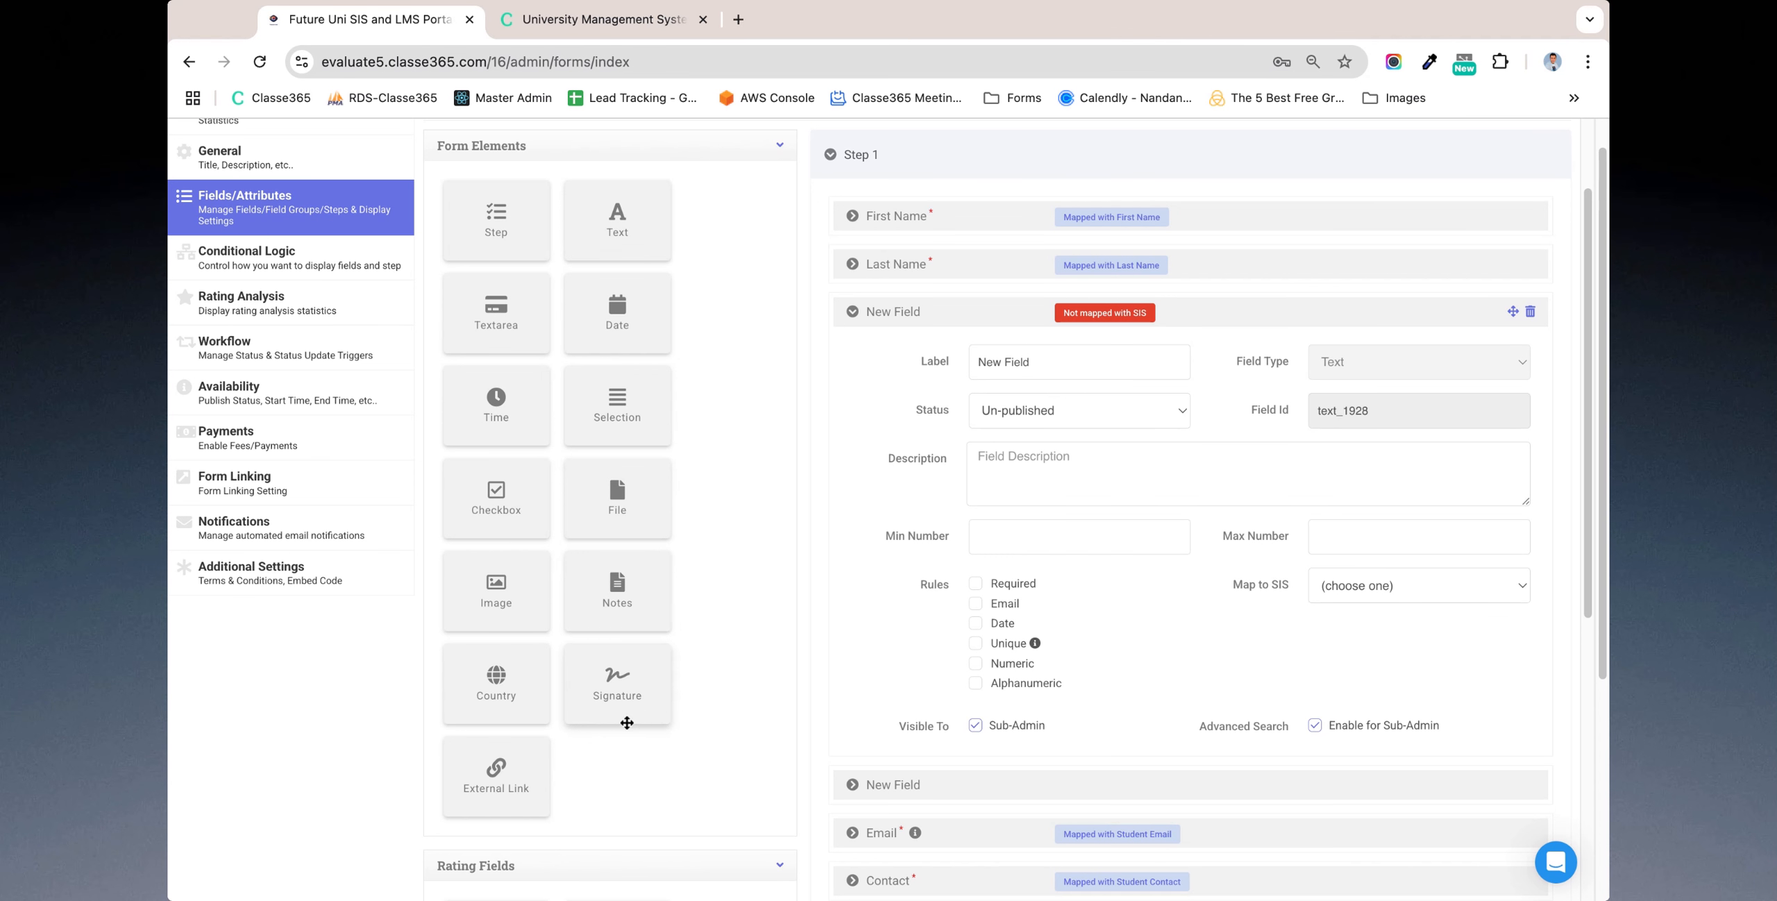
scroll(622, 716, "down", 1)
scroll(623, 715, "down", 7)
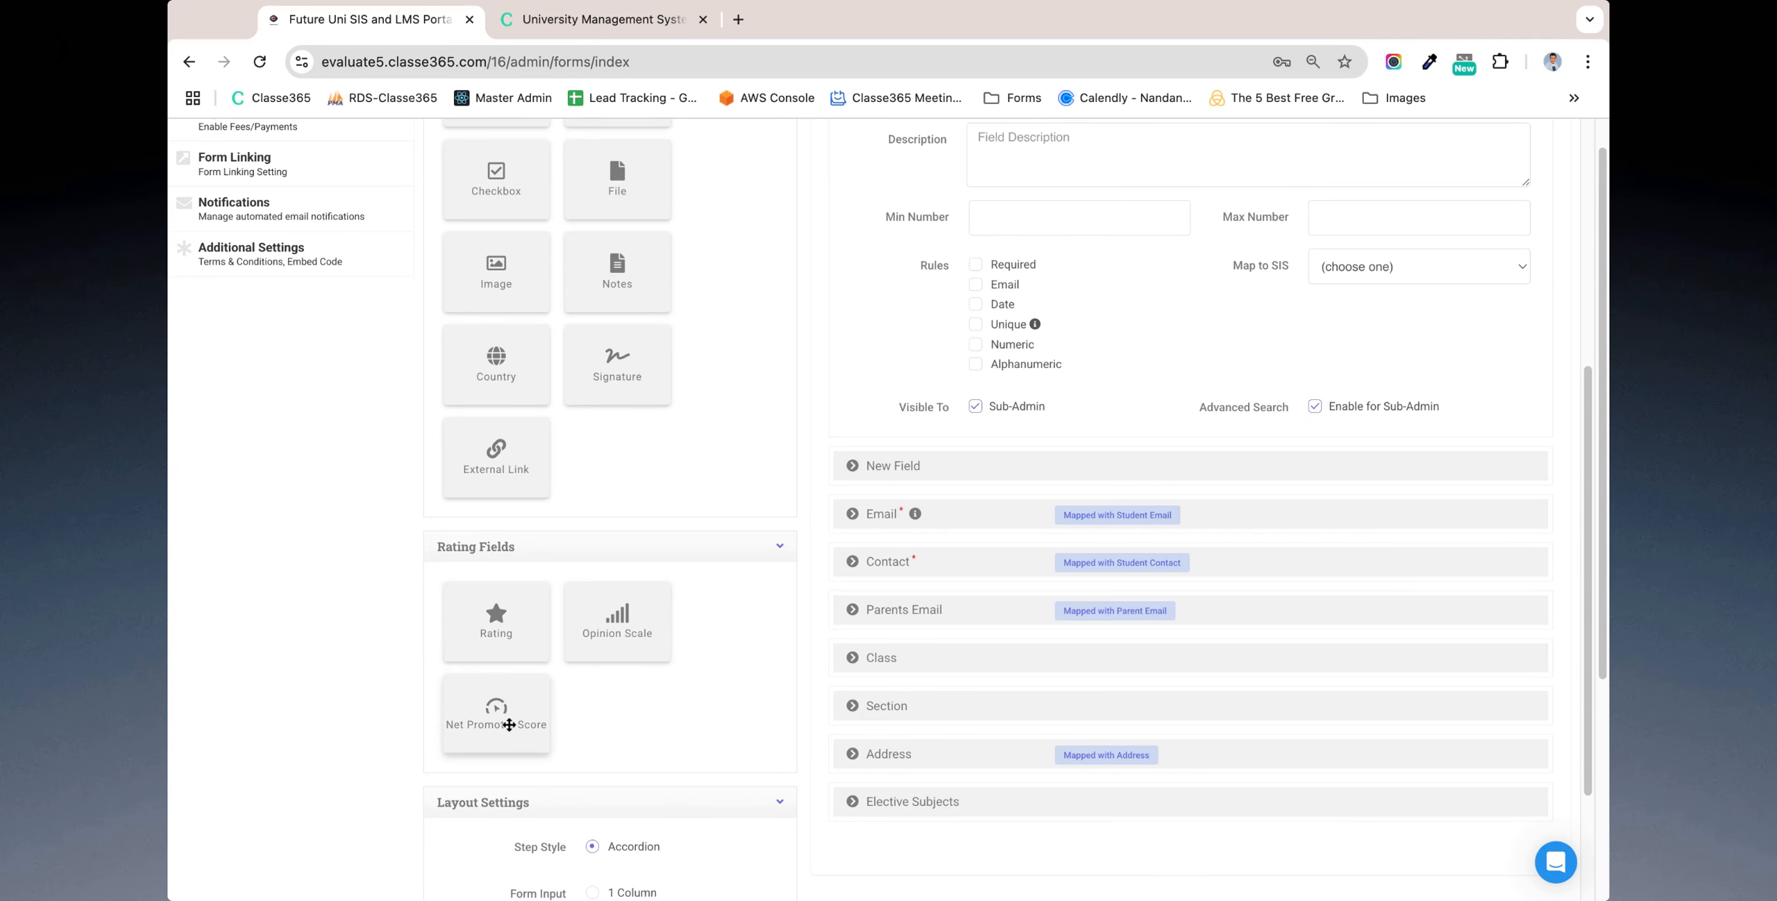
scroll(527, 710, "up", 5)
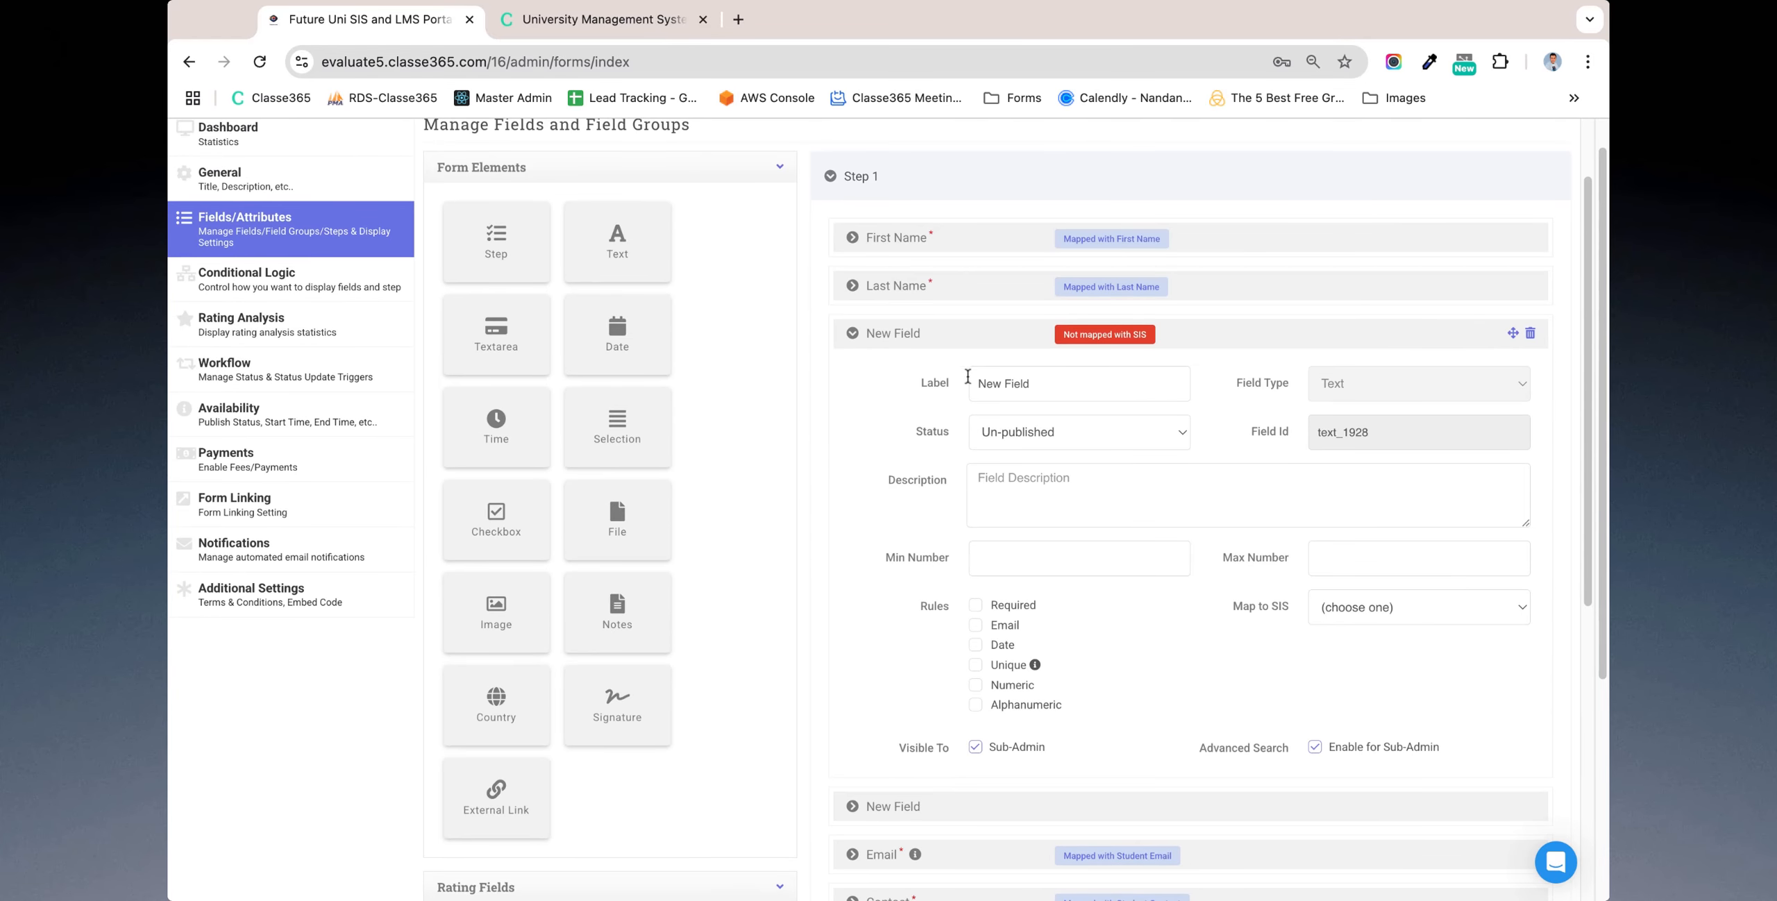
Collapse and reopen the new text field to review its label, status, rules and SIS mapping options
left_click(854, 334)
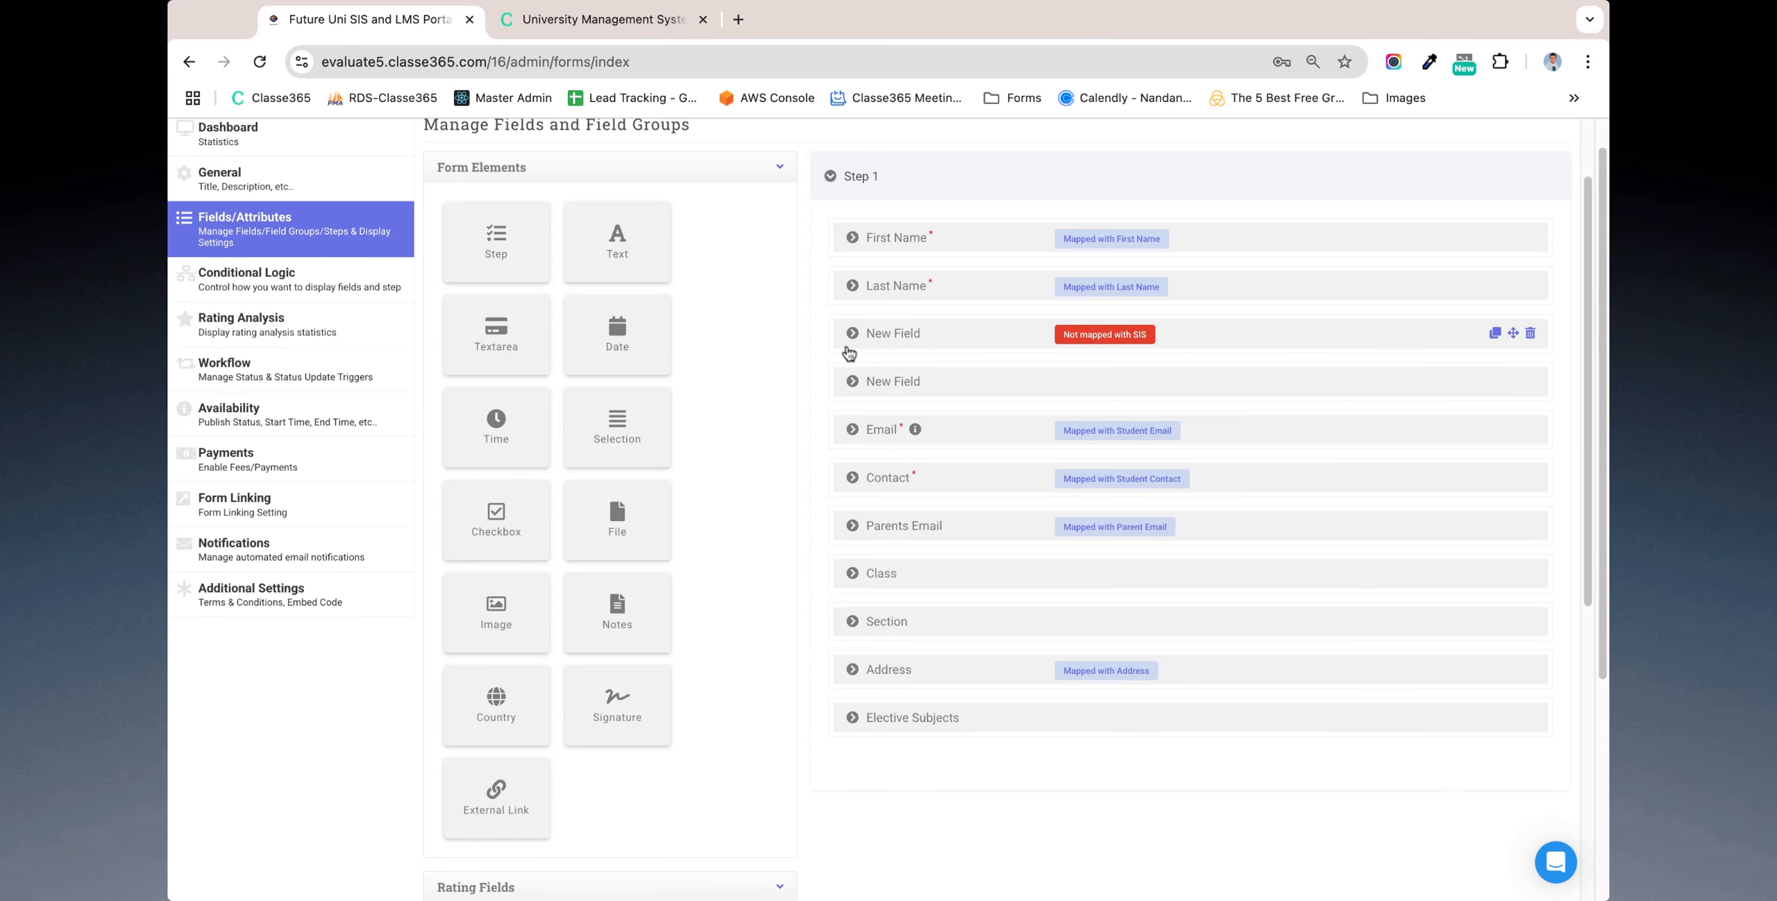
scroll(706, 386, "up", 1)
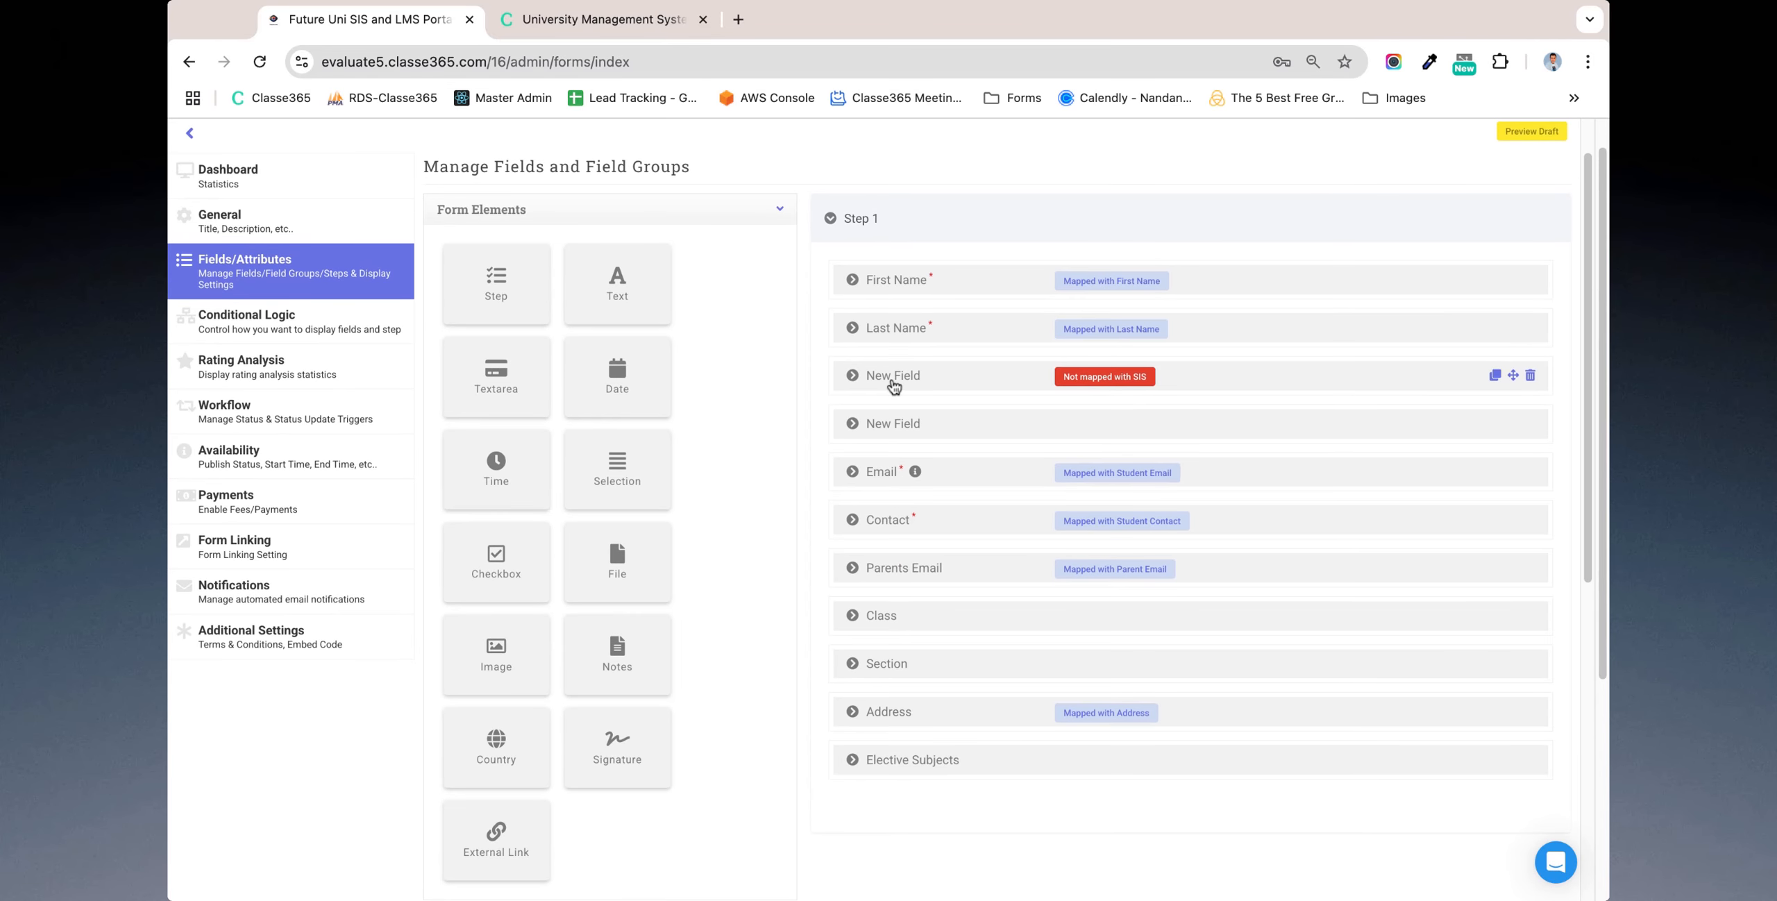
left_click(852, 375)
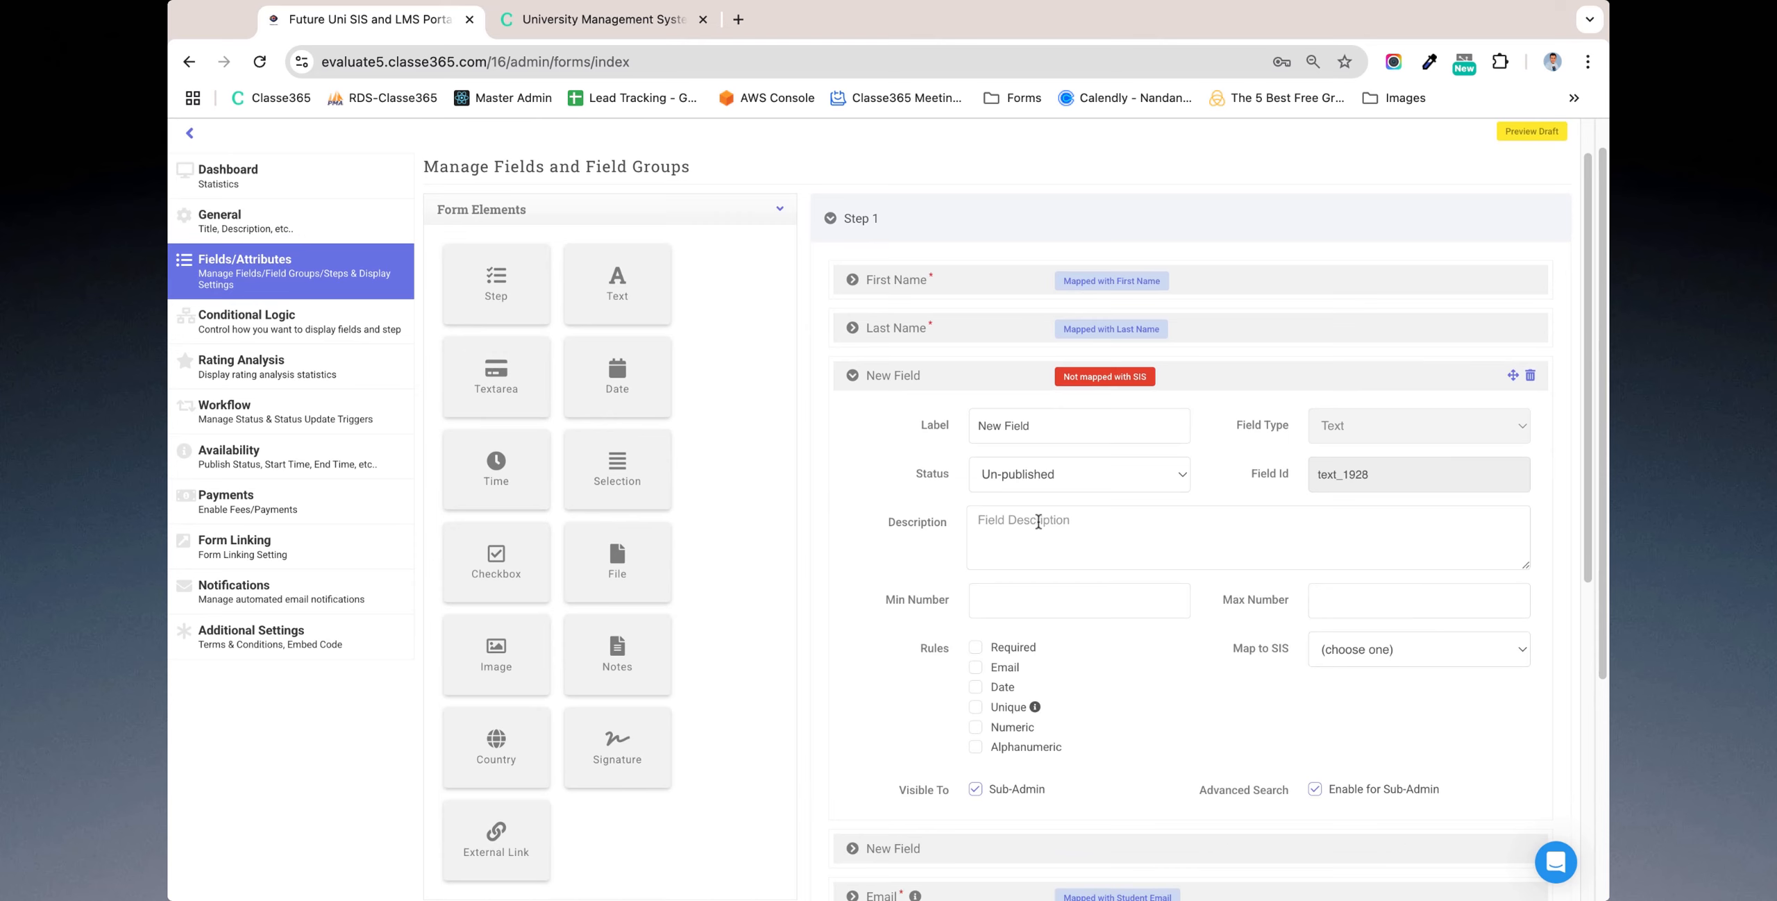
scroll(1038, 522, "down", 3)
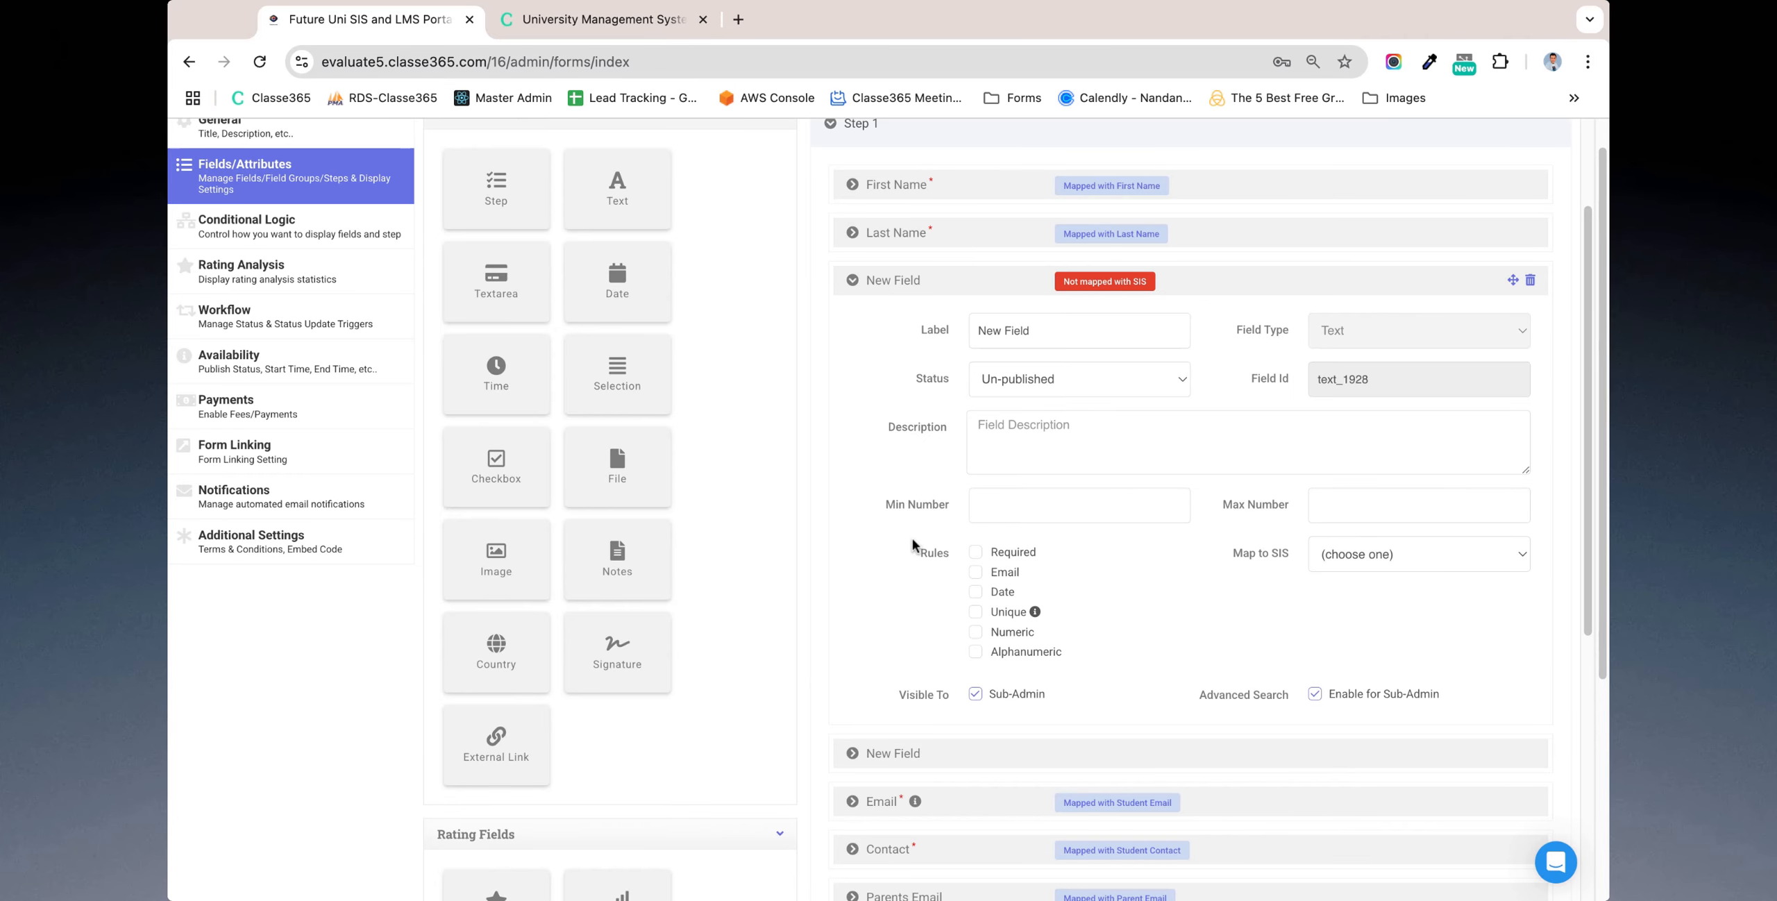
scroll(912, 545, "up", 3)
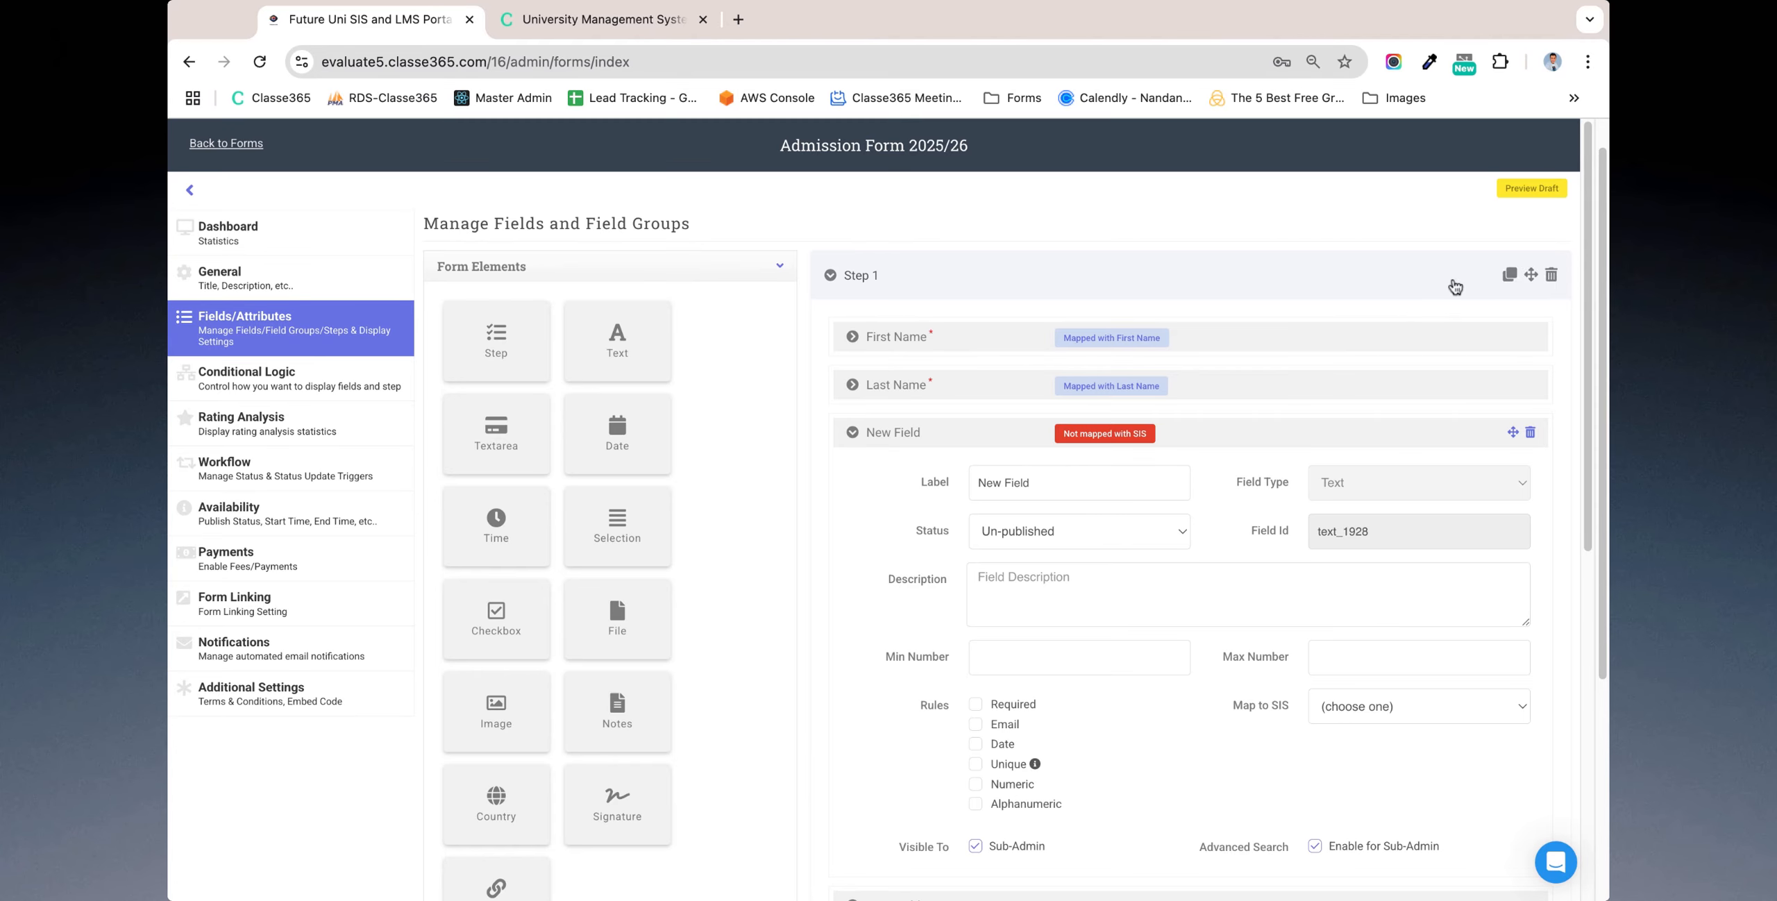
Preview the draft admission form, return to the form editor and collapse the new text field's settings
left_click(1527, 192)
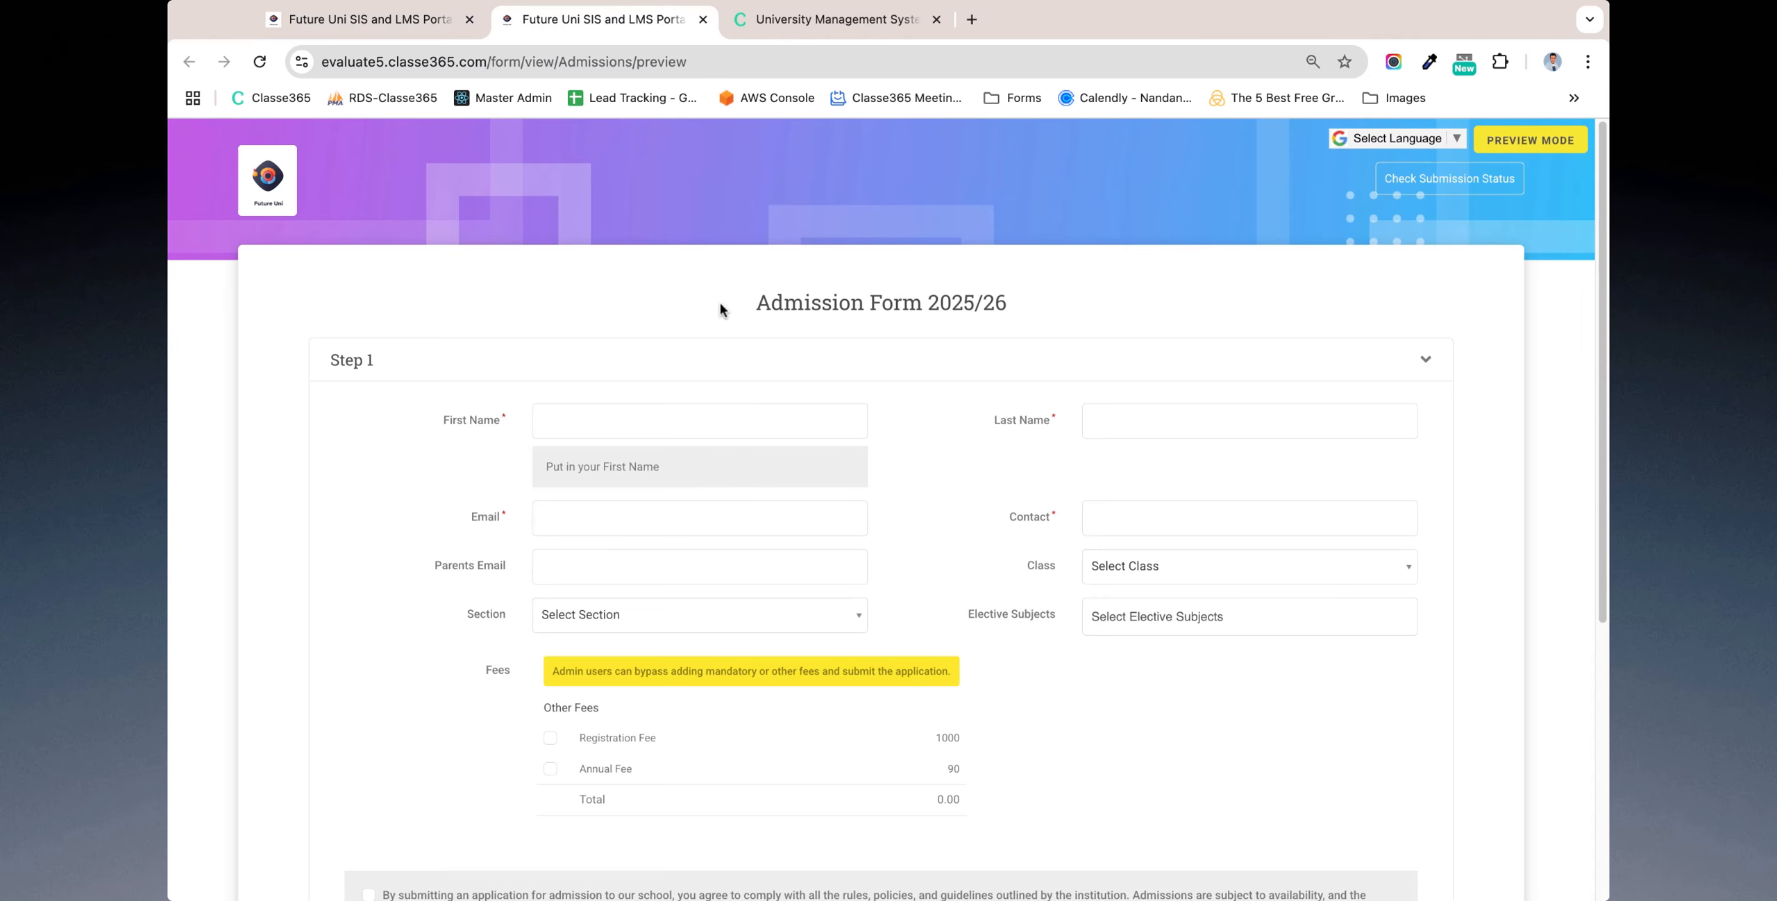
left_click(404, 23)
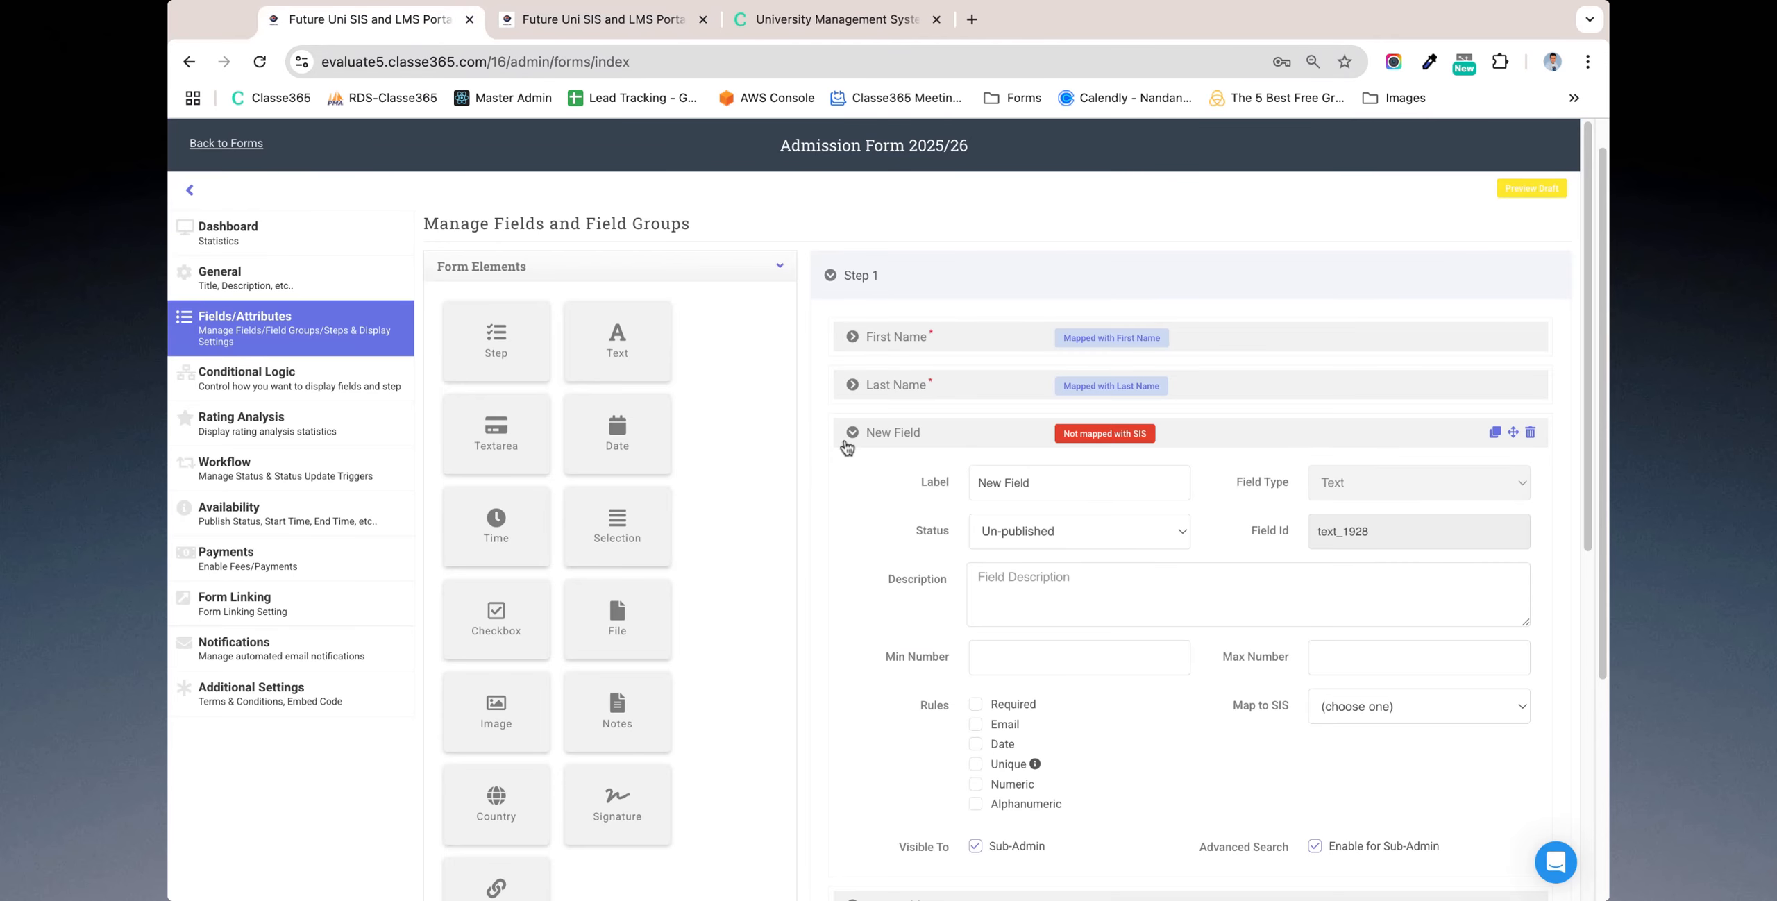
left_click(852, 433)
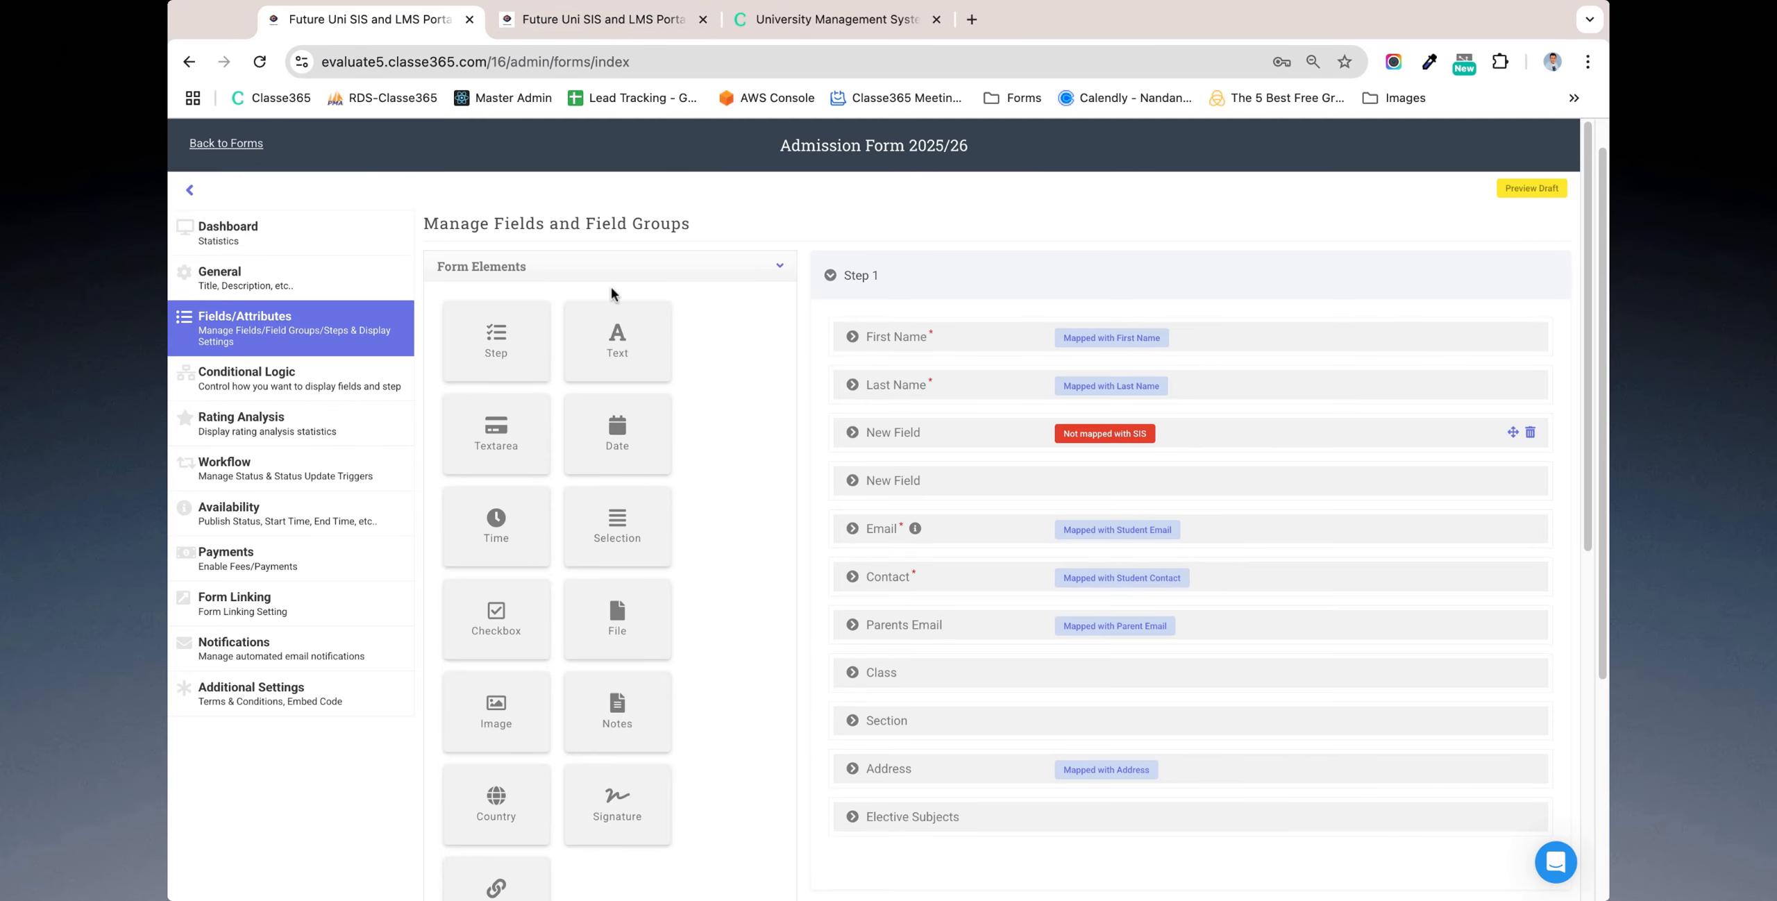
View the condition types offered for the form's conditional logic and its rating analysis insights
left_click(316, 382)
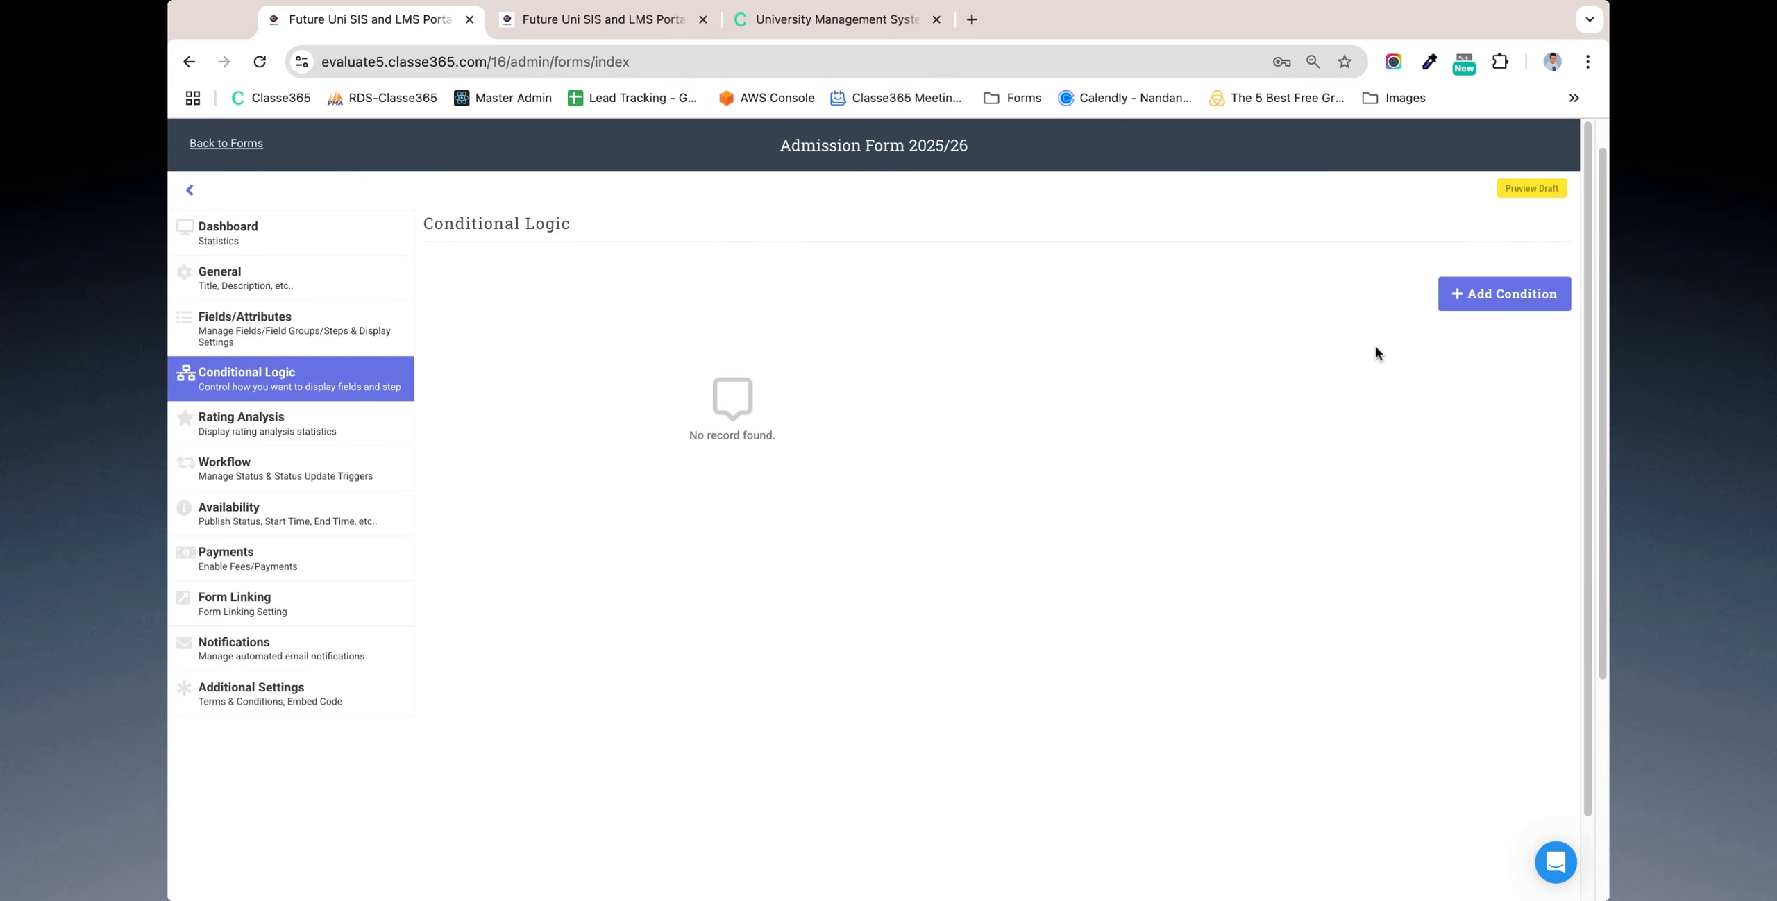
left_click(1470, 306)
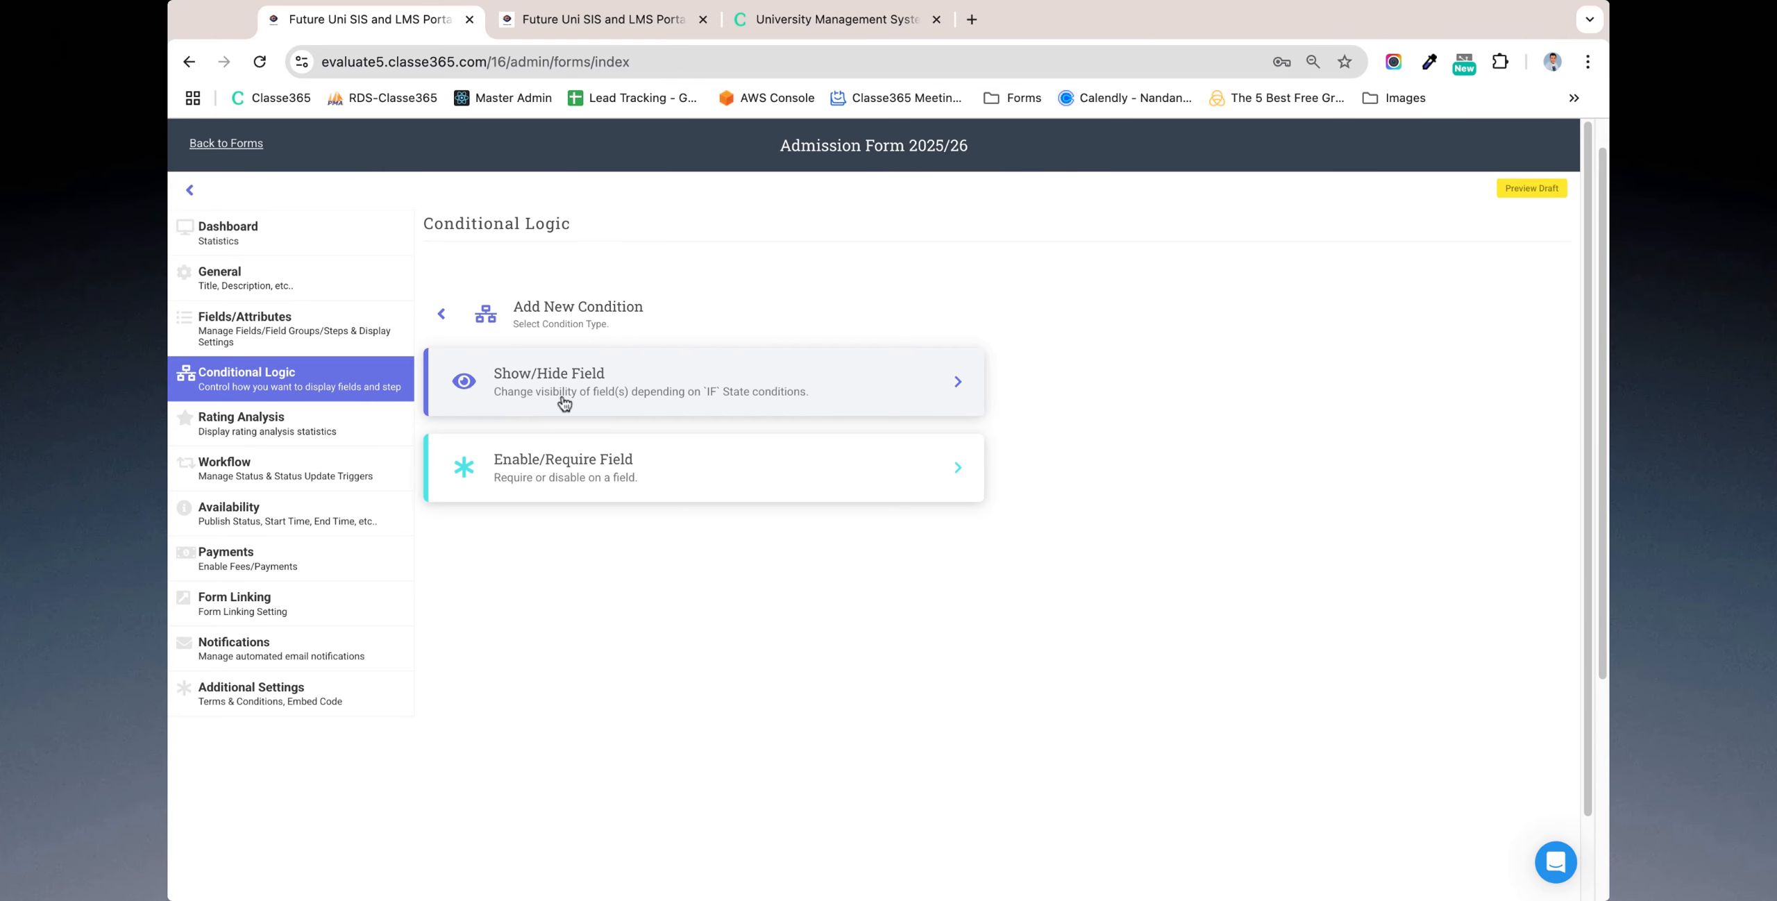
left_click(257, 420)
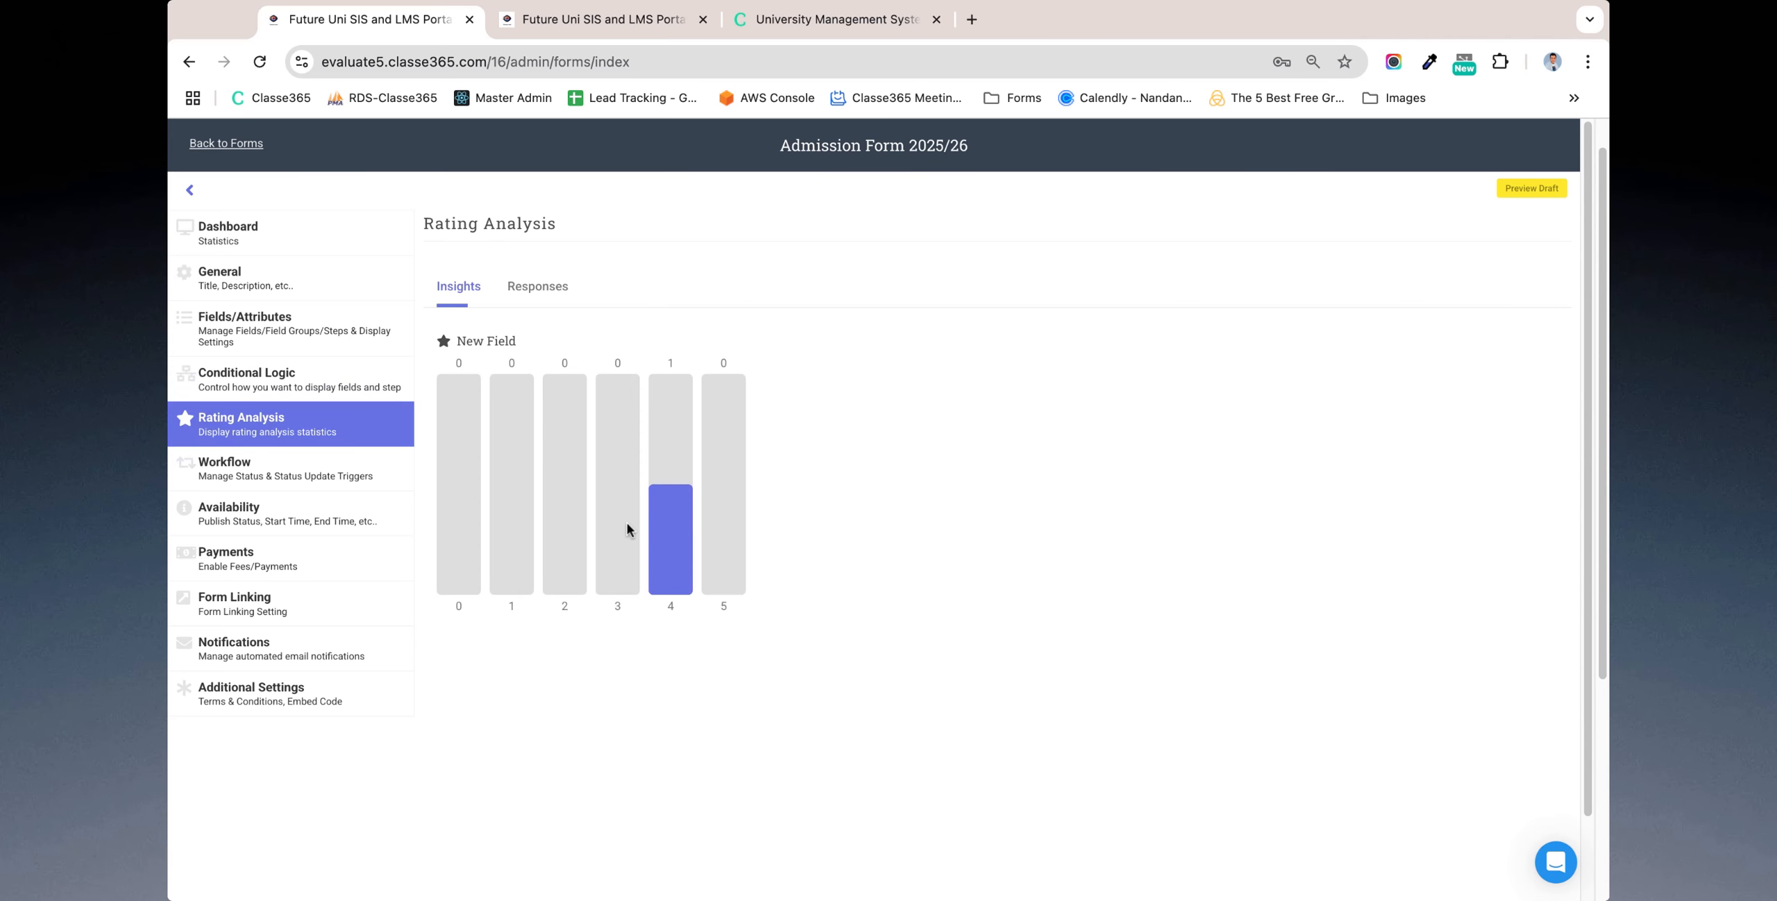
Review the form's workflow statuses and the details needed for adding a status, closing the Add Status dialog without saving
left_click(248, 477)
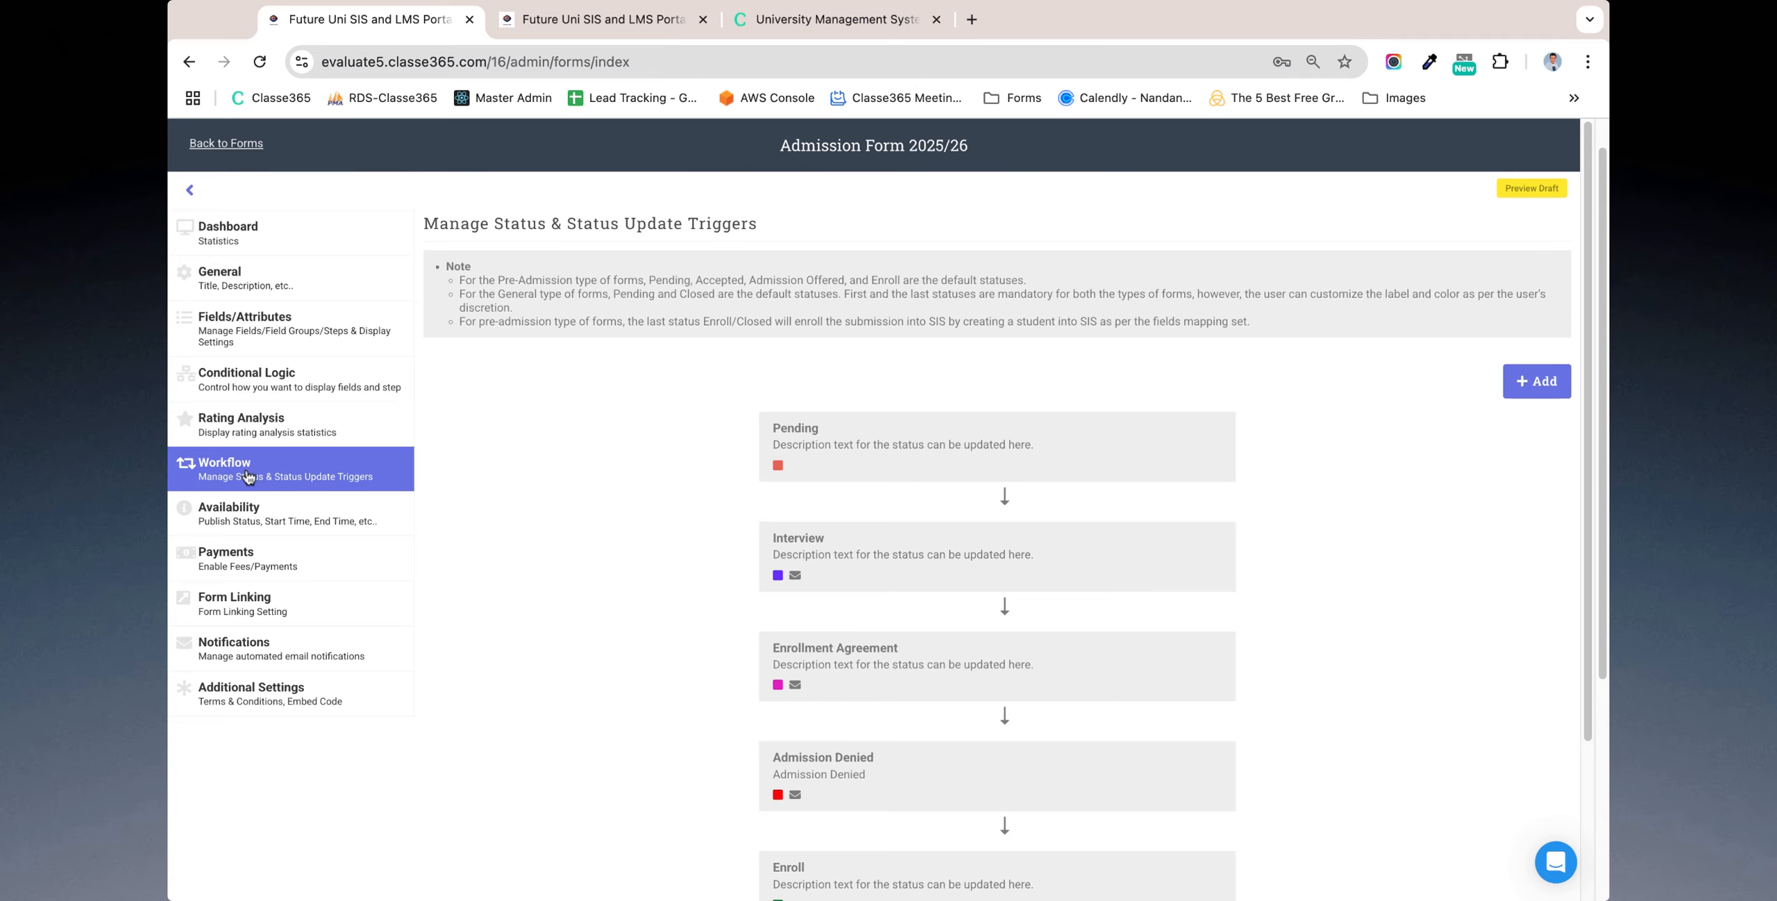
scroll(554, 504, "down", 1)
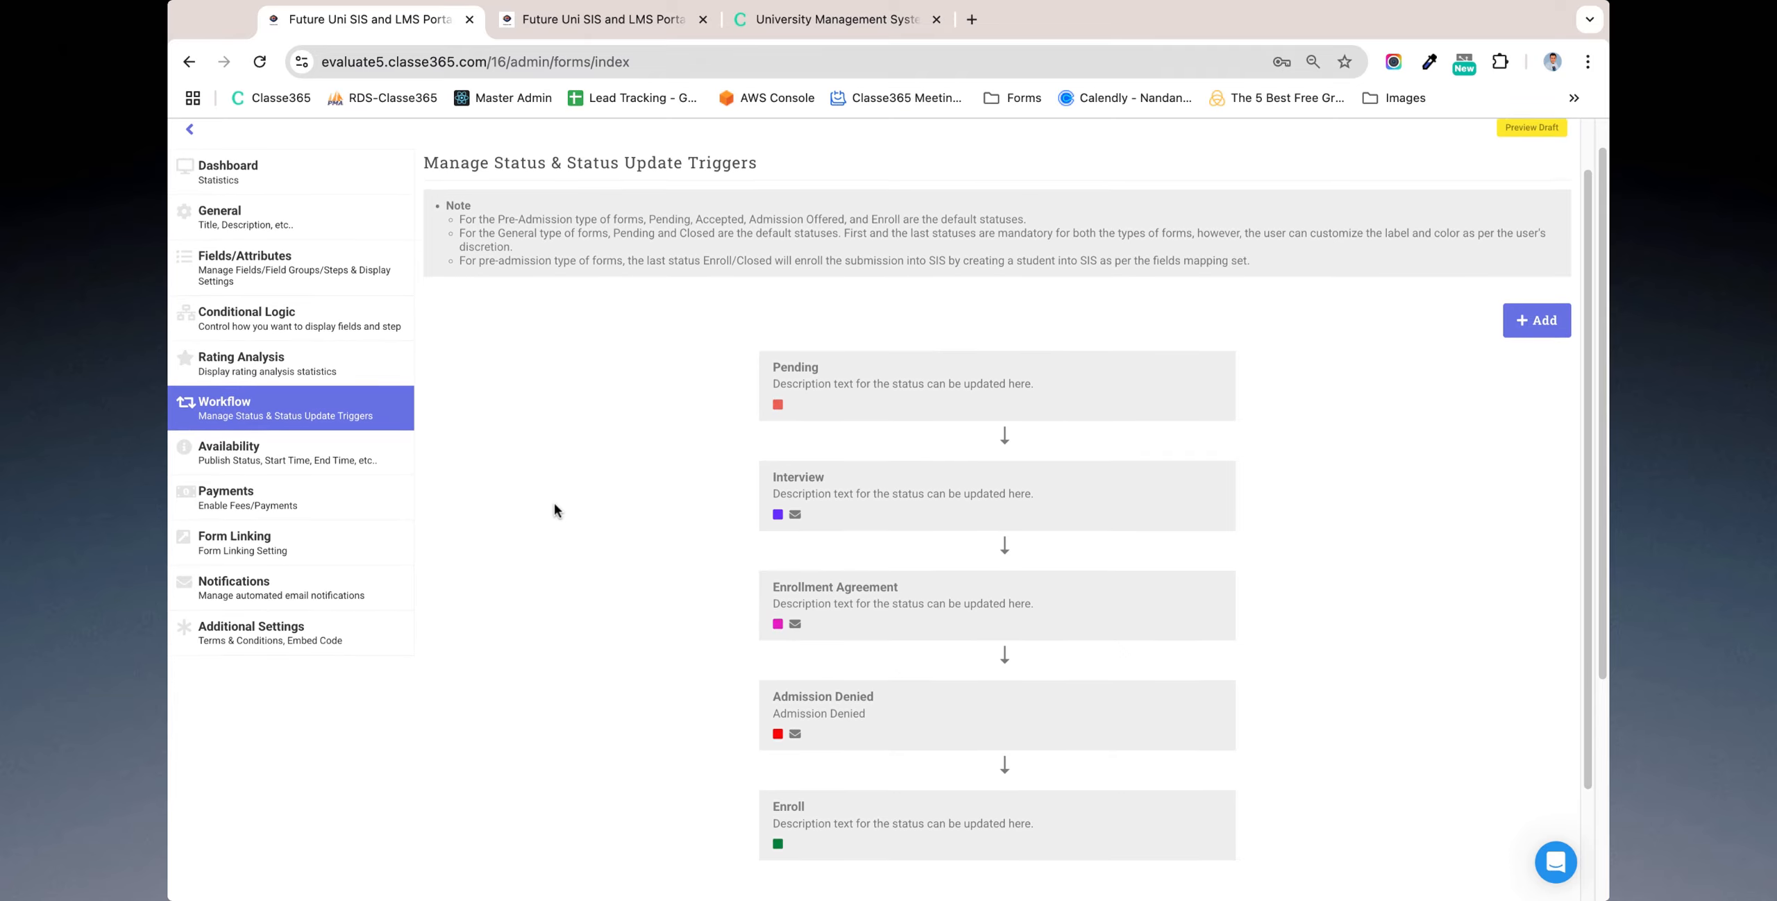
scroll(554, 505, "up", 2)
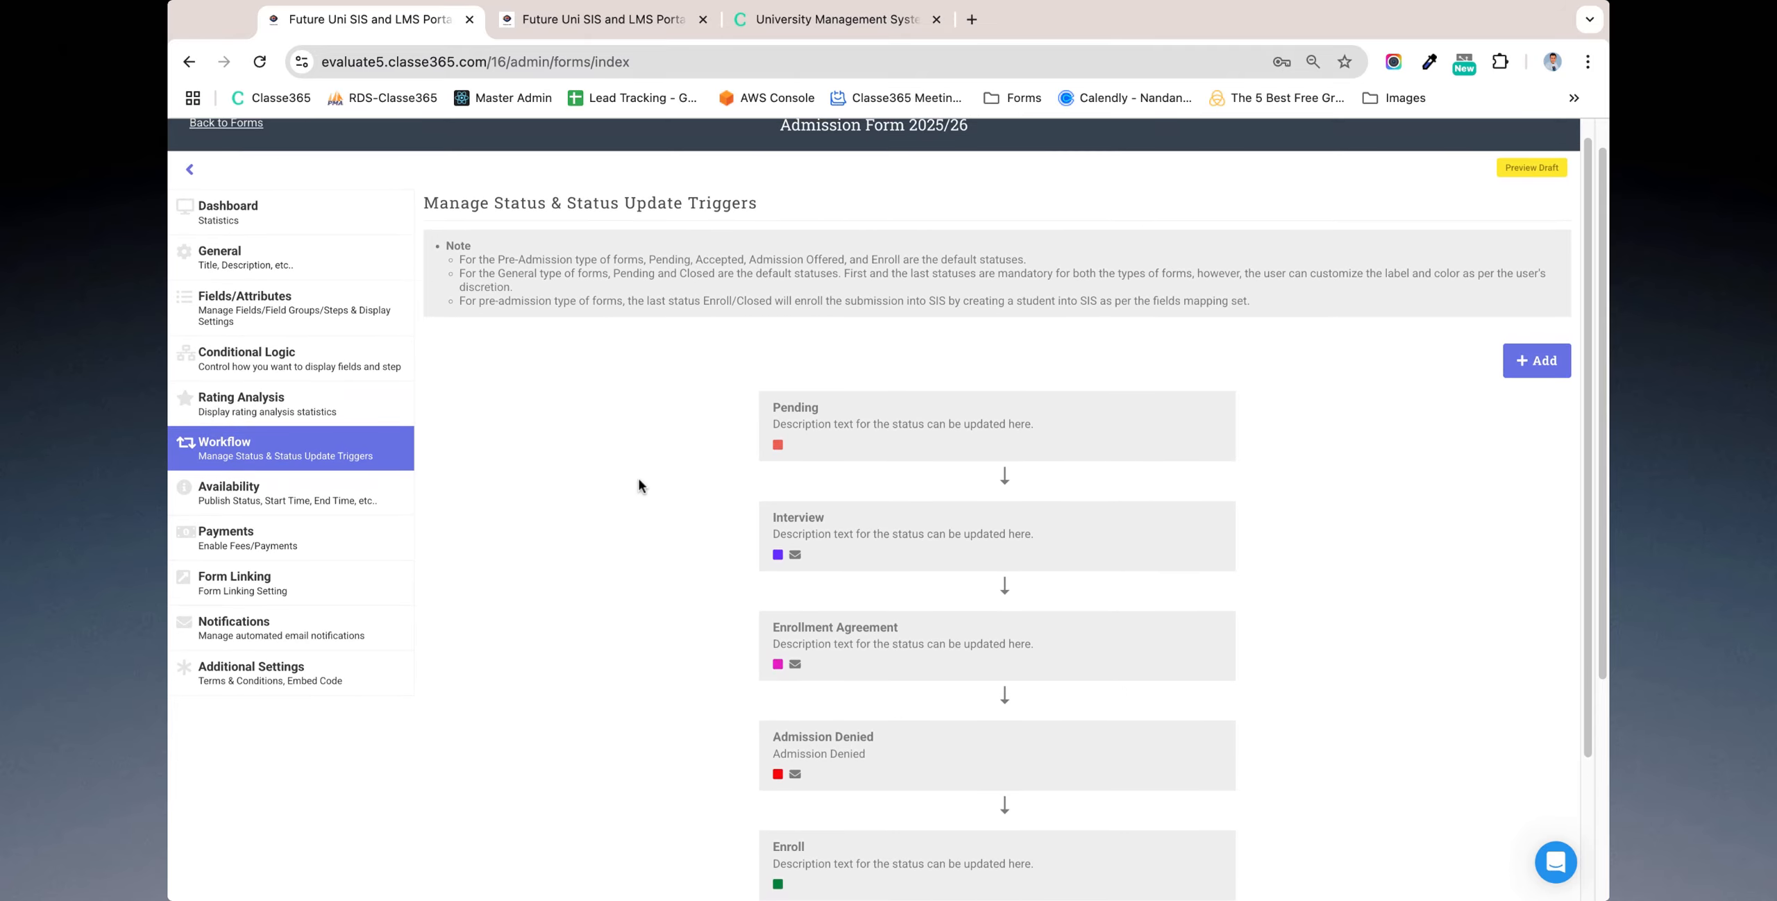
left_click(1535, 364)
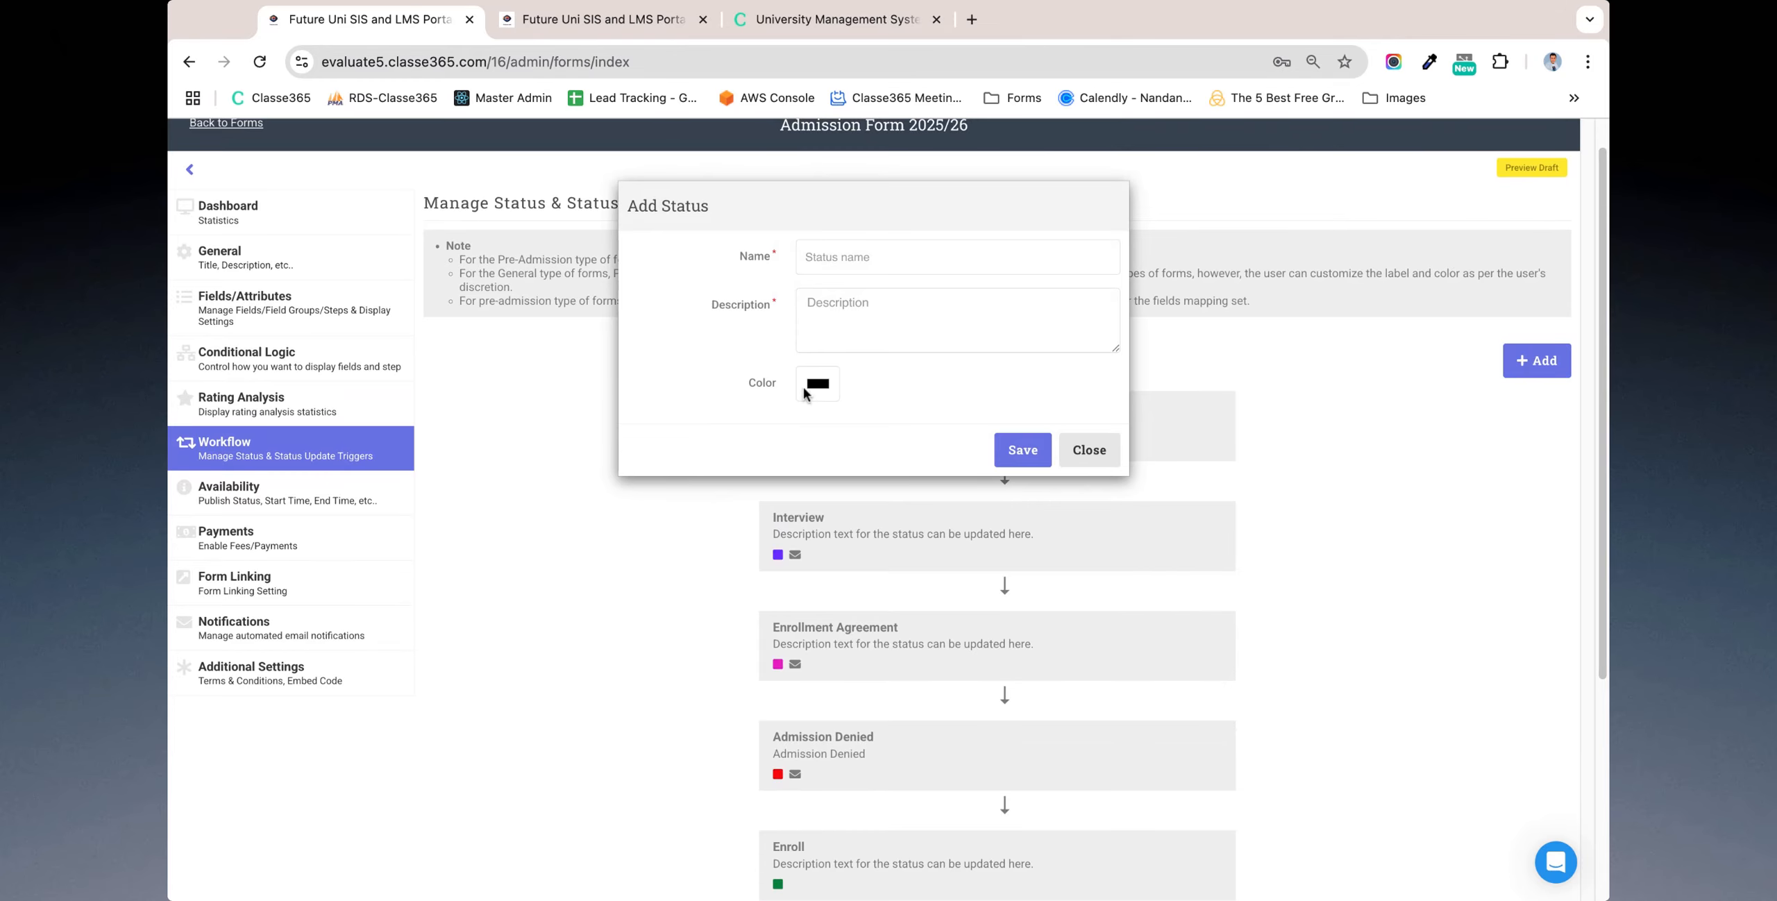
left_click(1090, 452)
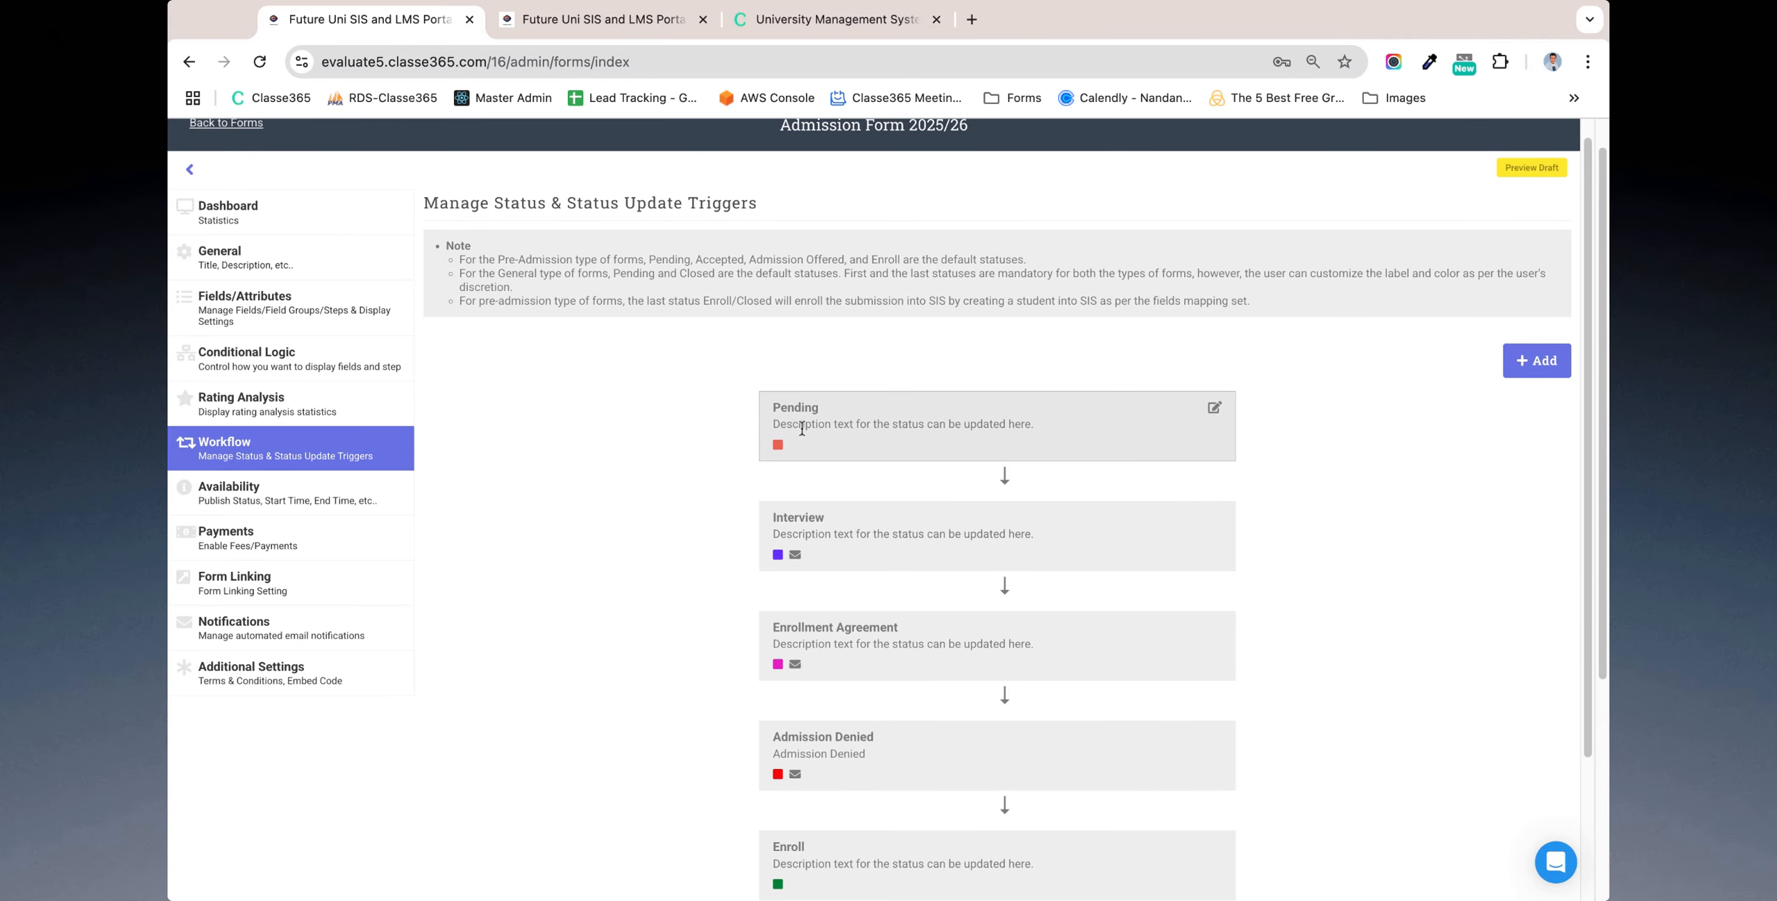
scroll(812, 425, "down", 2)
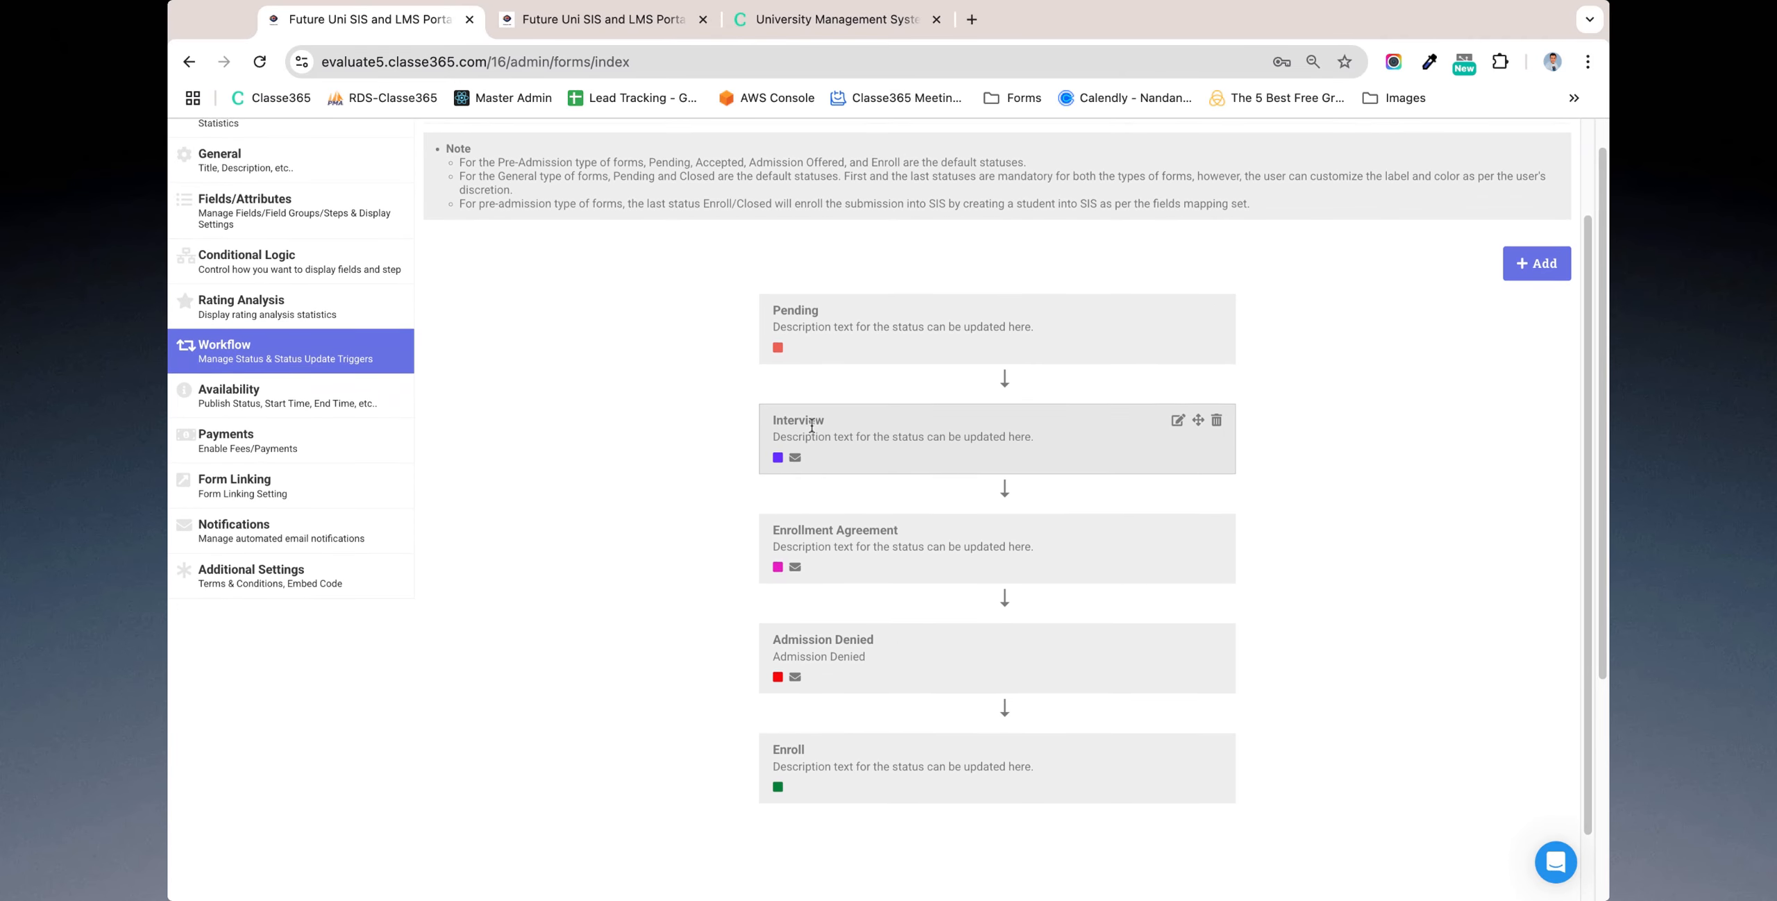
scroll(810, 518, "down", 2)
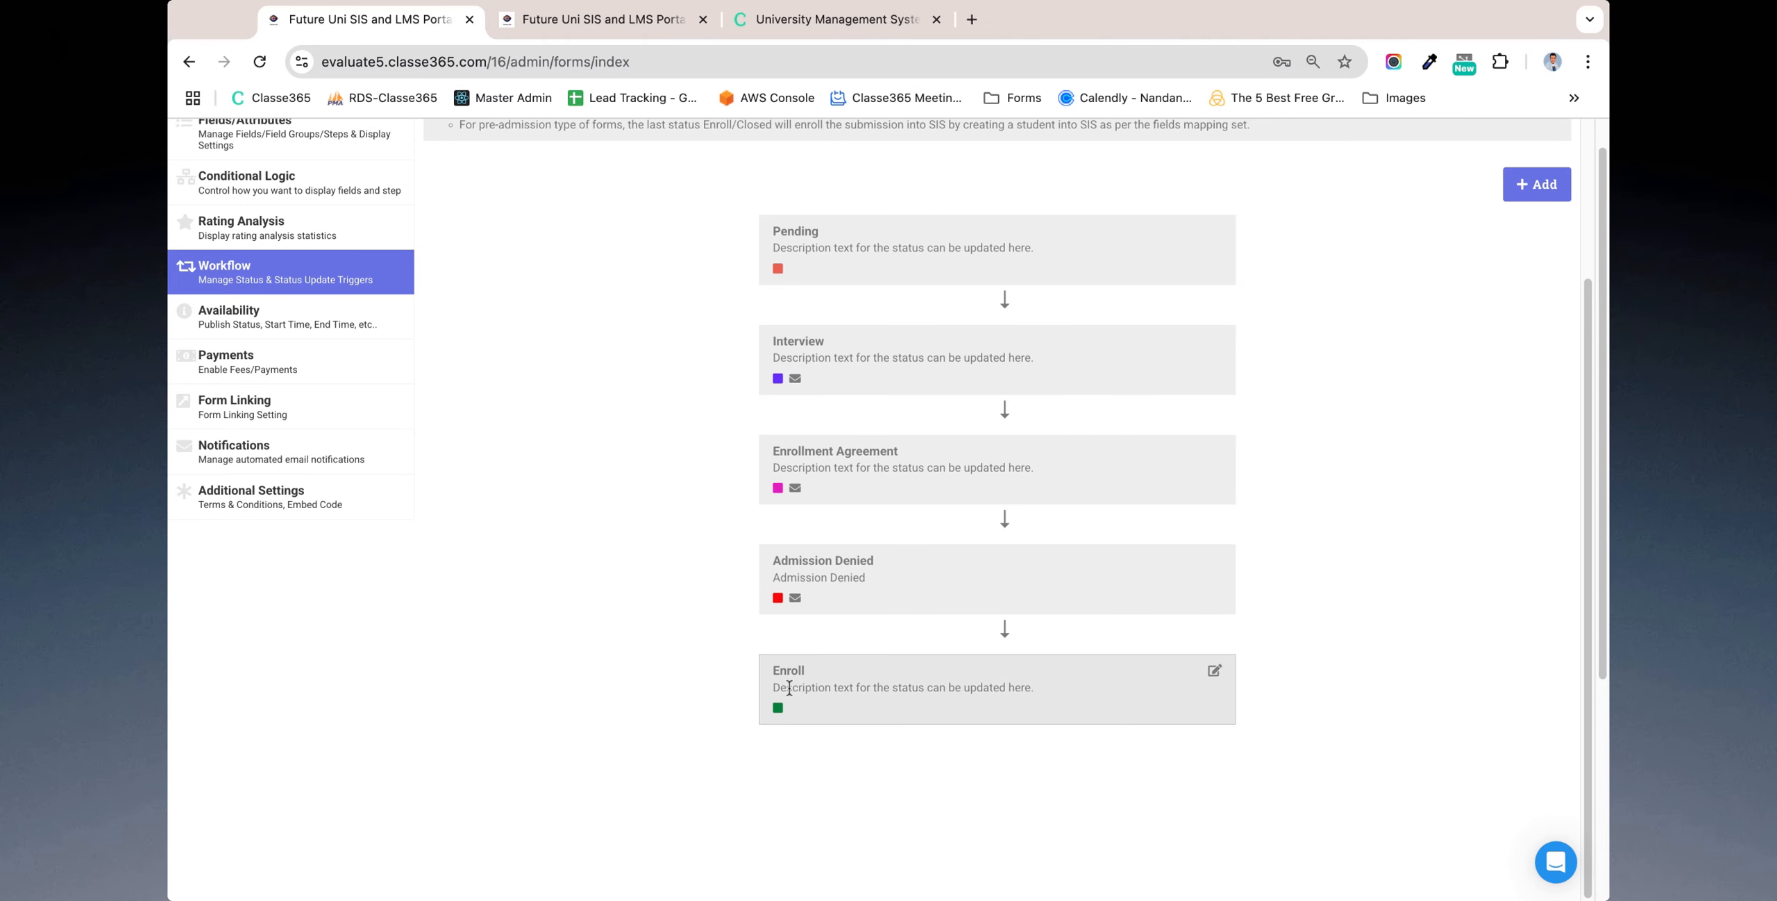
Review the form's availability settings and its fee options, adding an extra fee row in the payment settings without saving
scroll(714, 647, "up", 3)
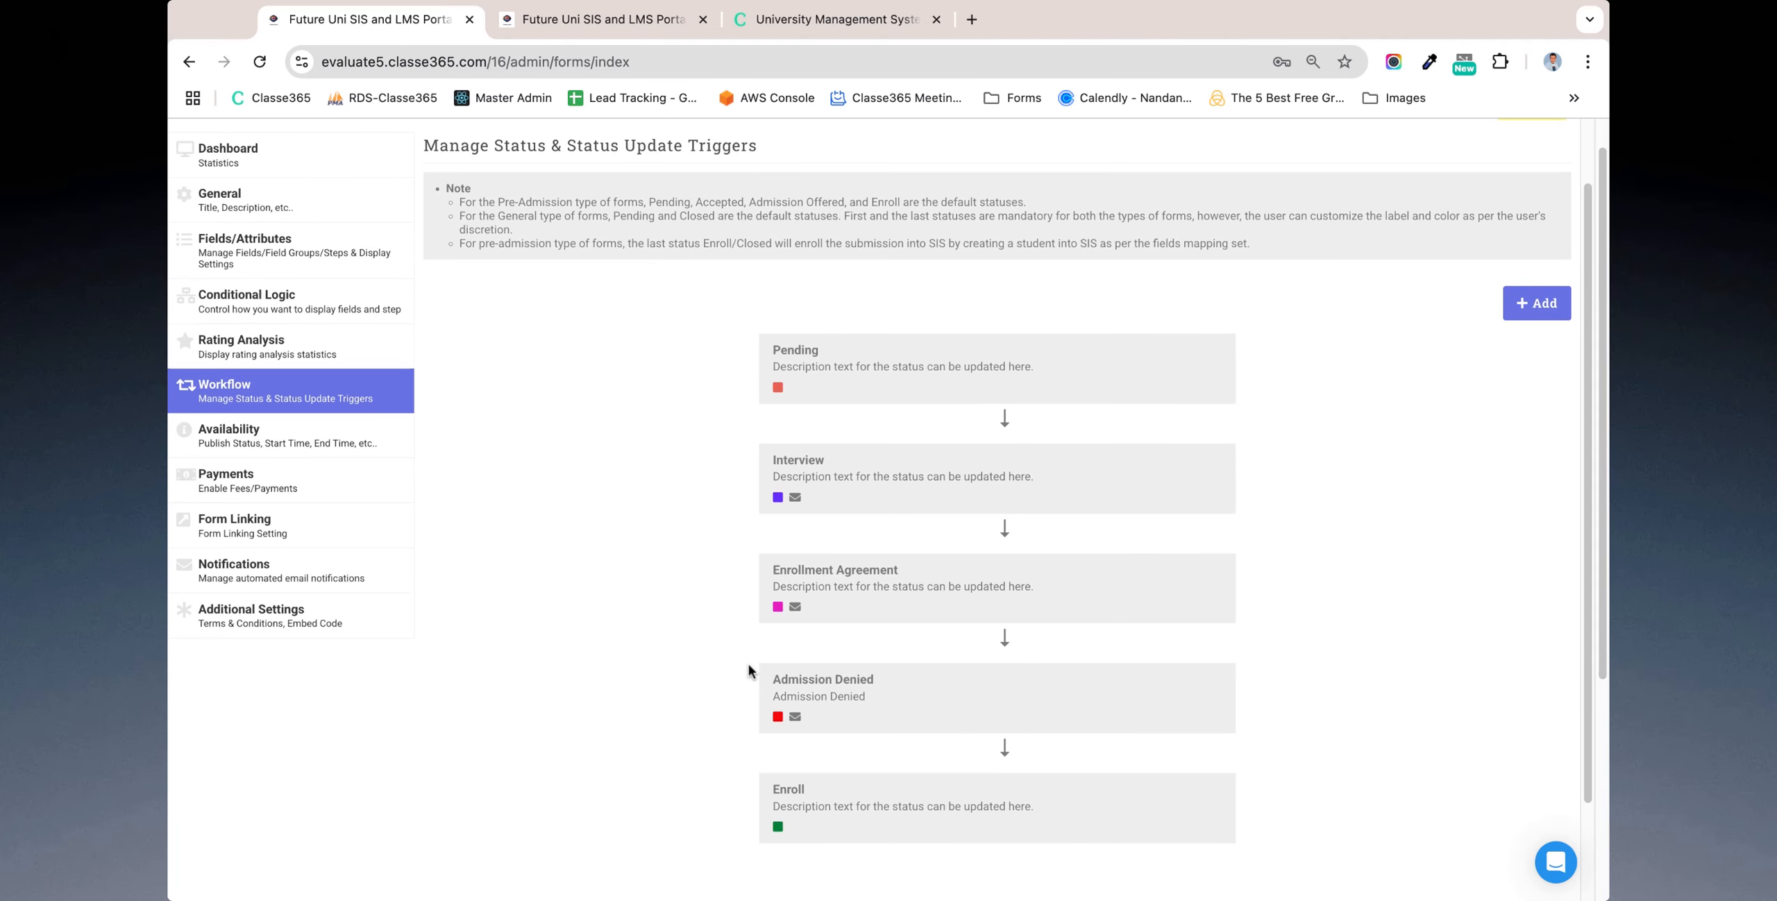
left_click(268, 452)
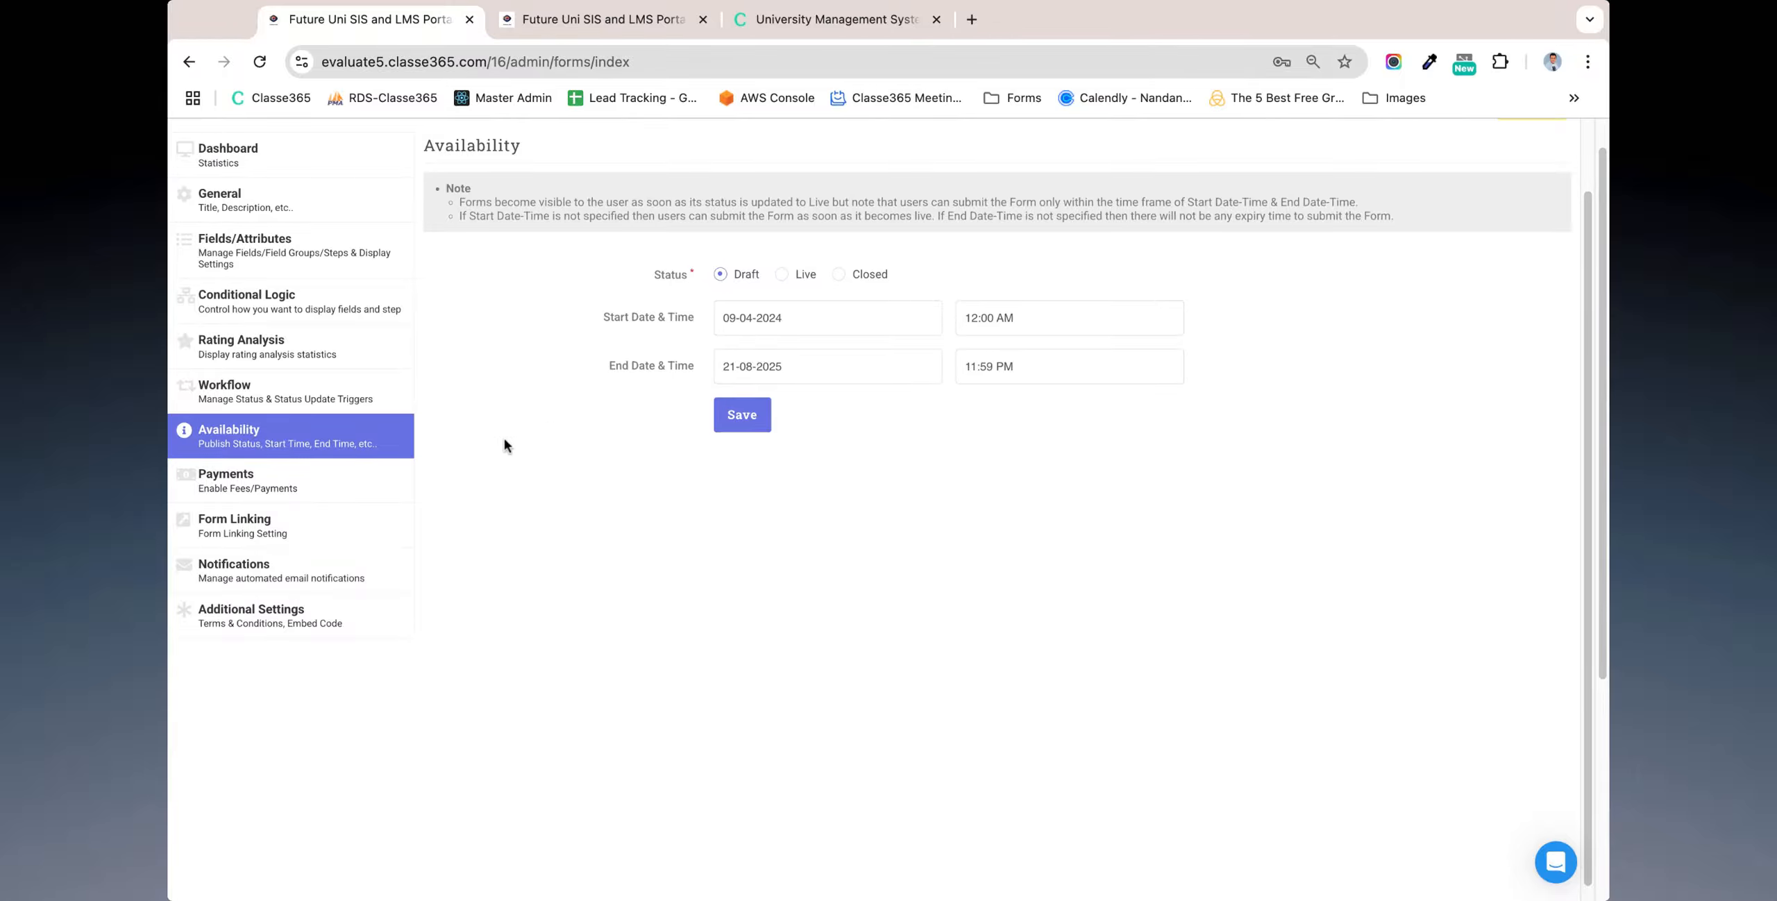
left_click(288, 494)
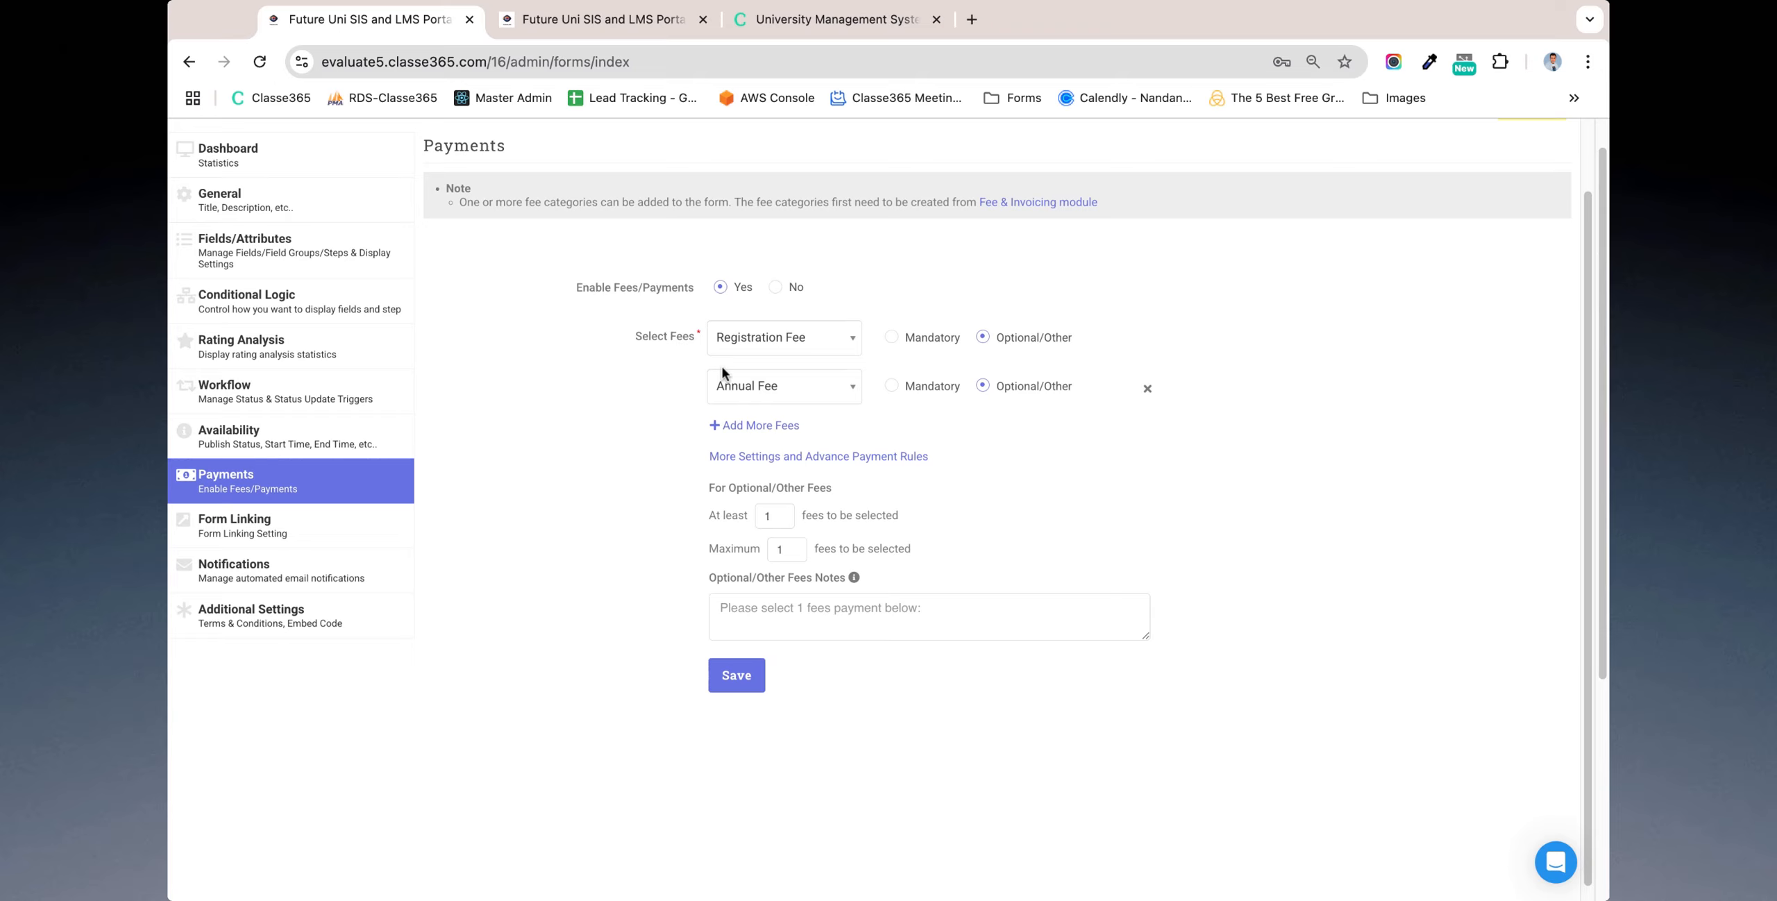
left_click(739, 425)
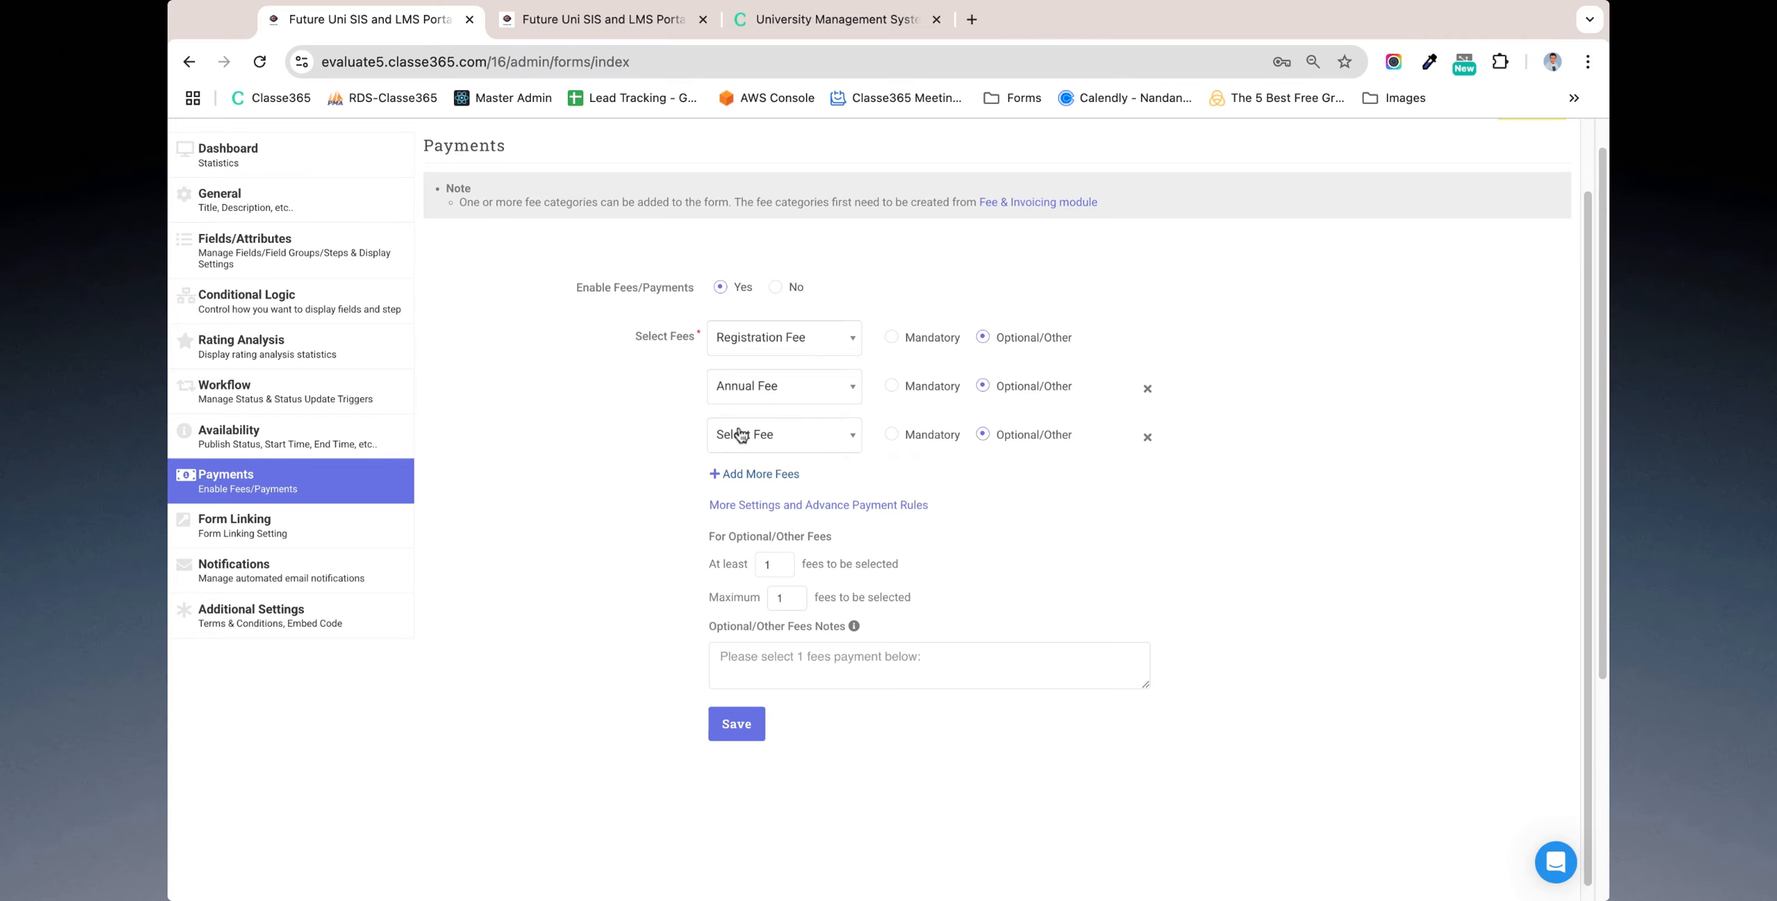
left_click(918, 437)
Review the form linking setting and compare the form's automated notifications with its workflow statuses
left_click(267, 543)
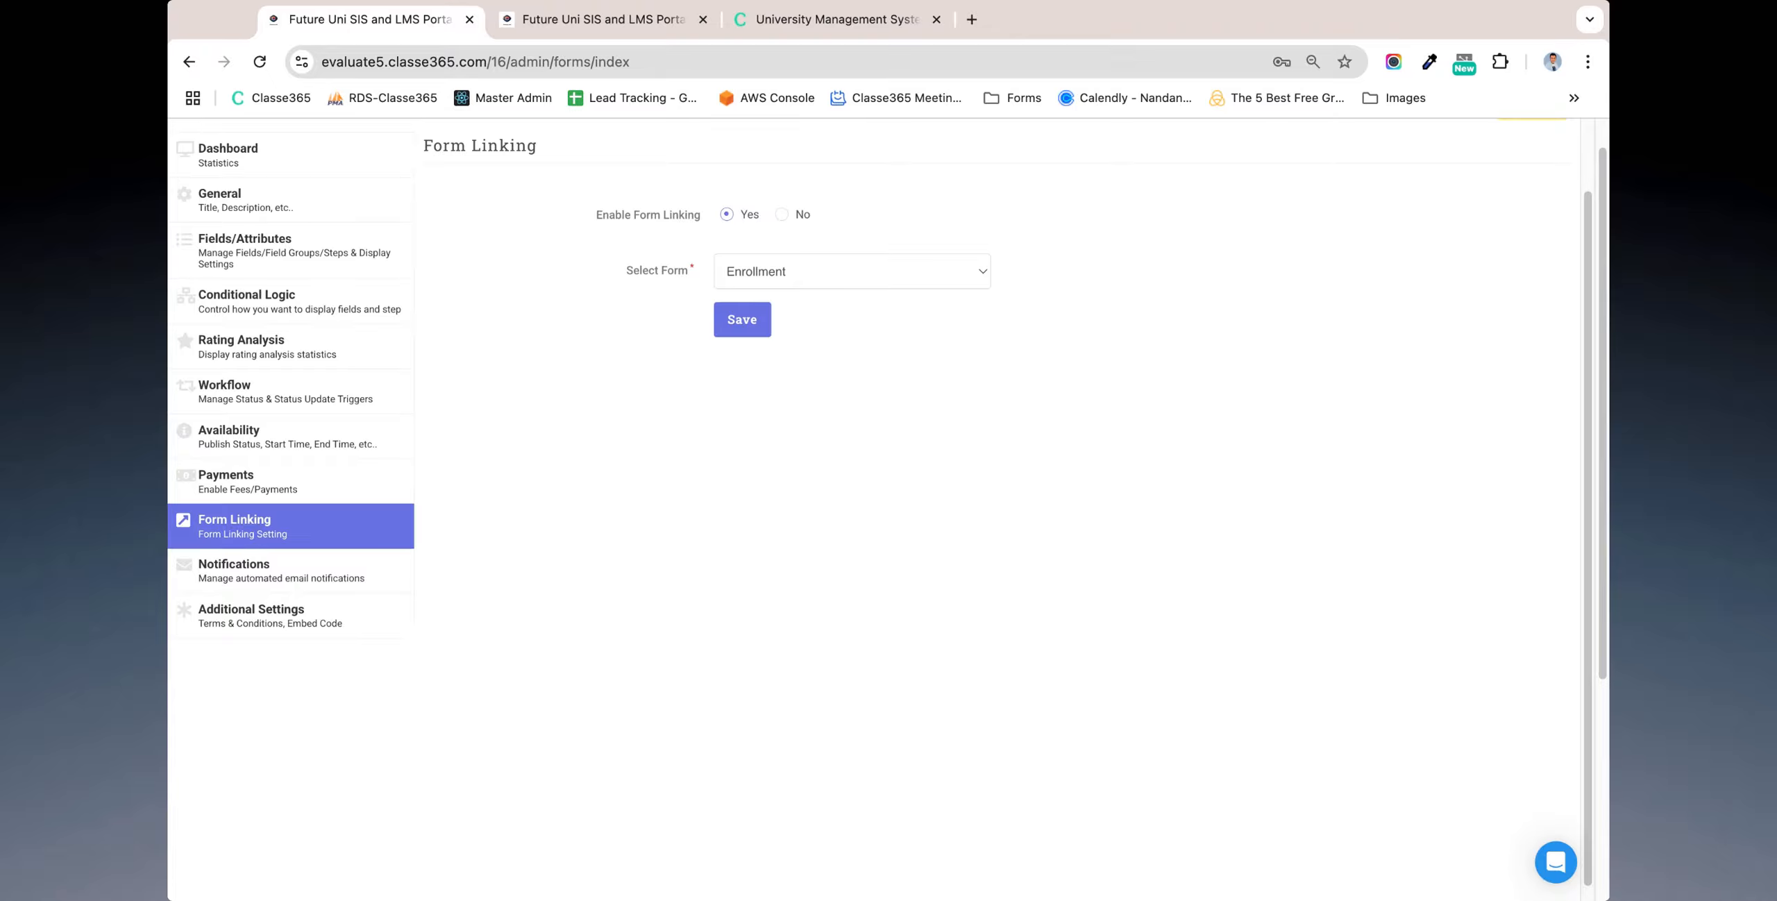
left_click(312, 577)
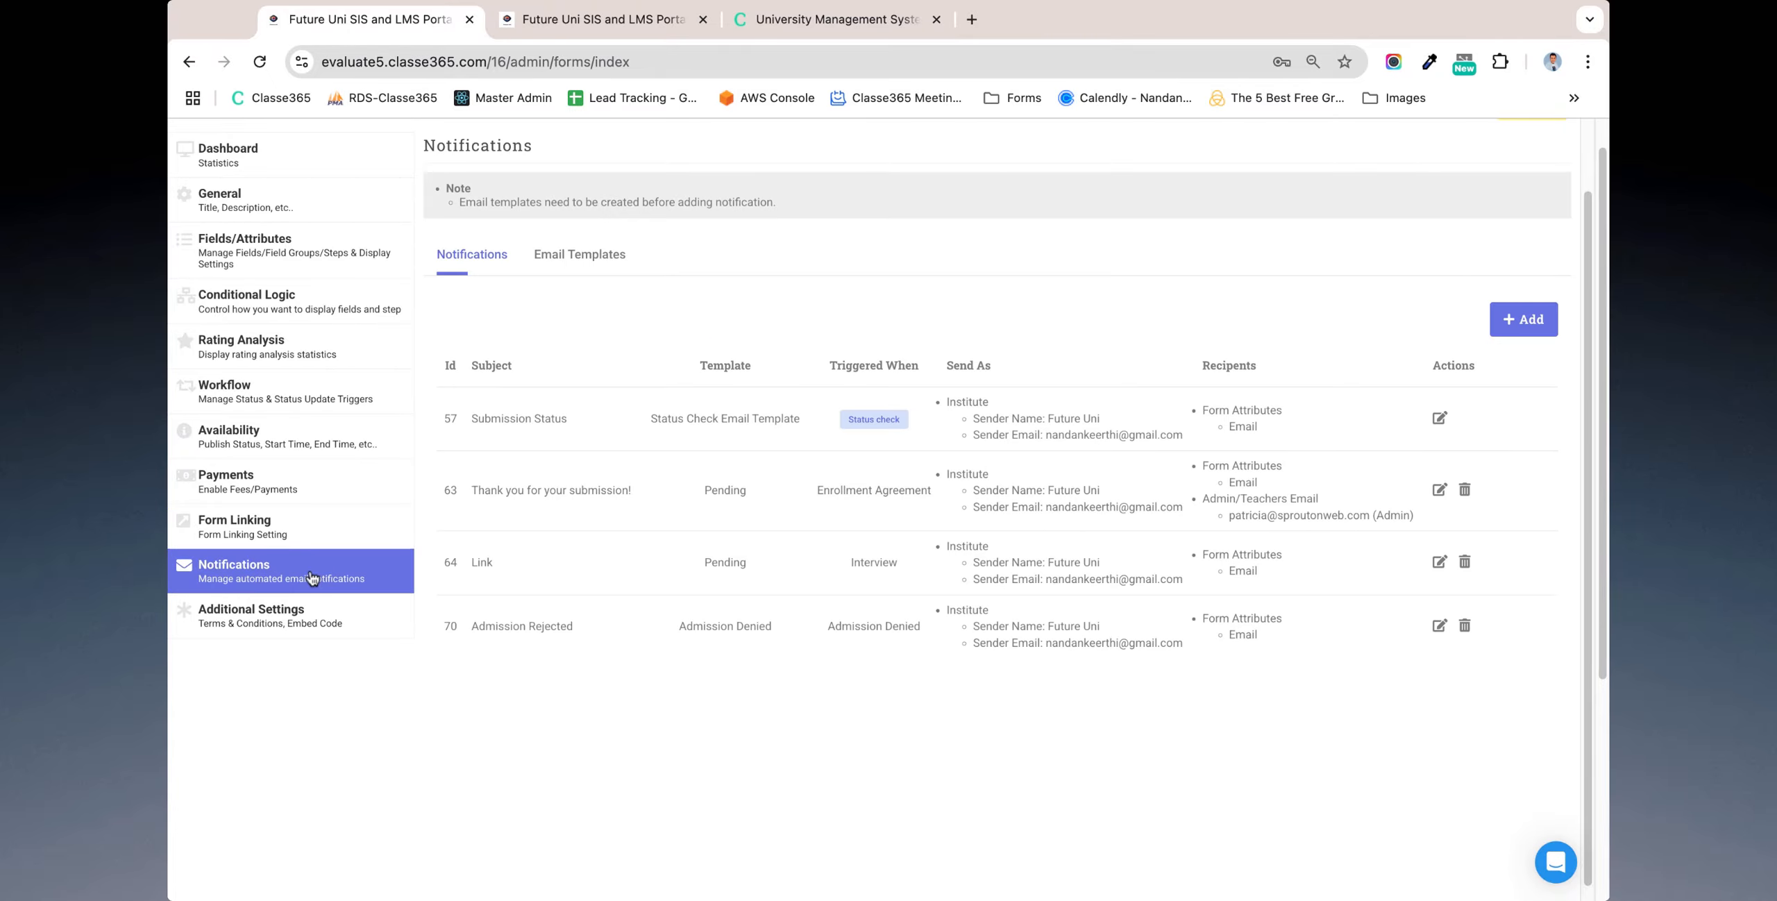
left_click(262, 401)
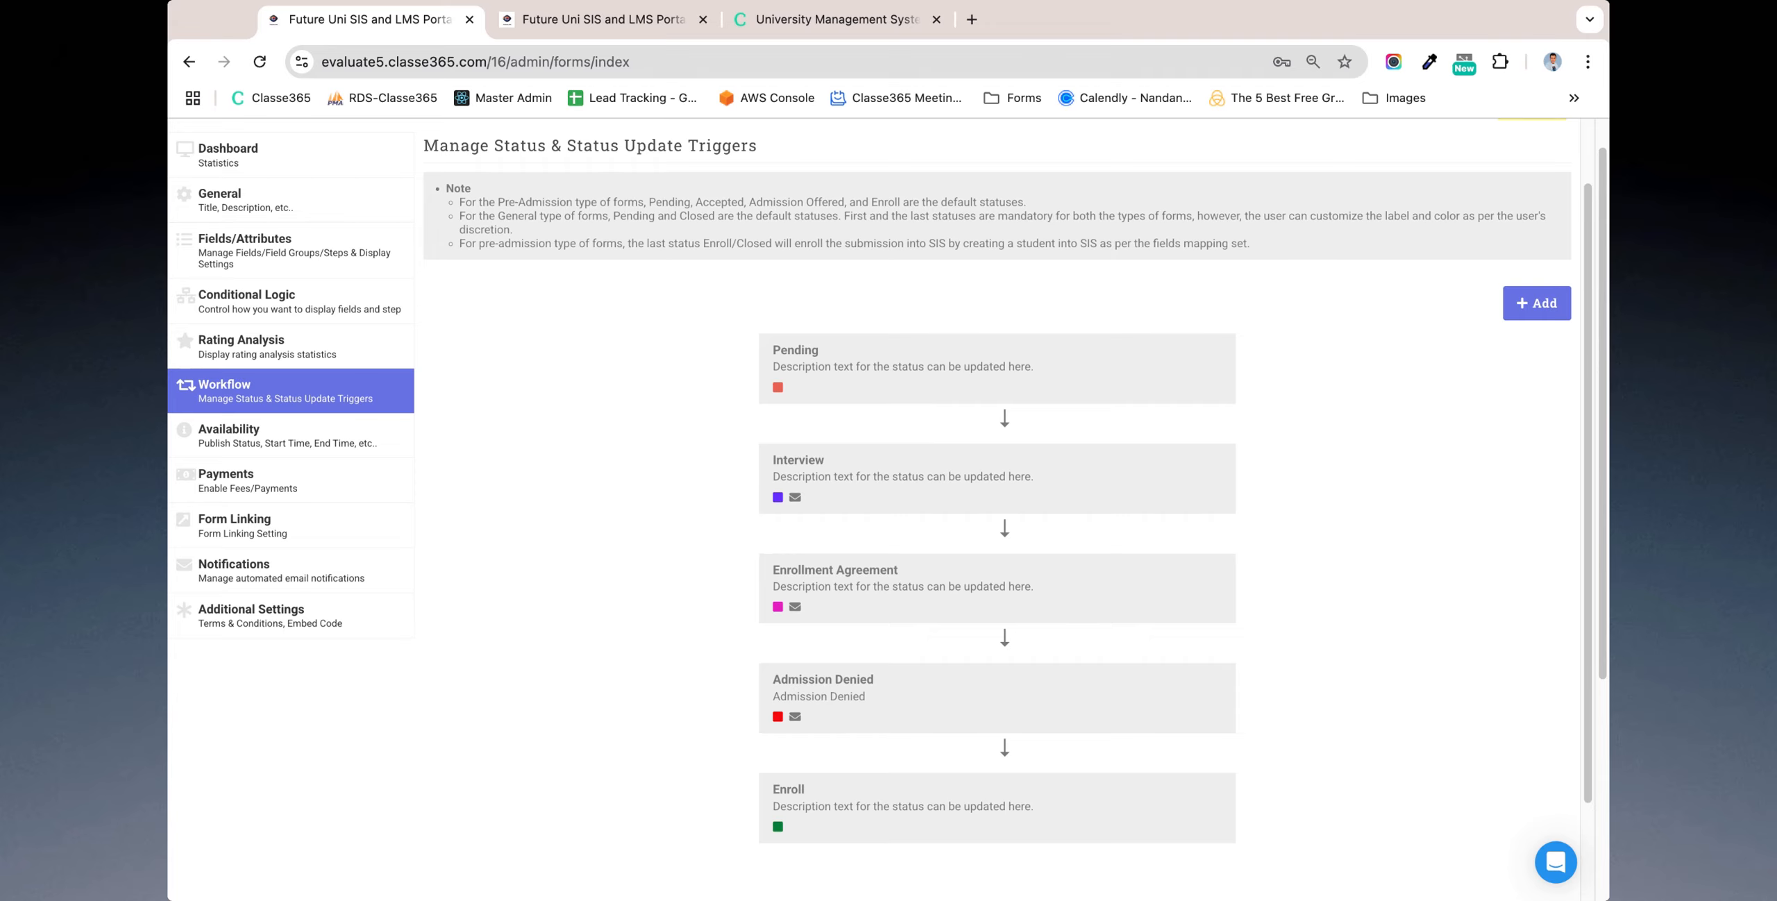
left_click(320, 580)
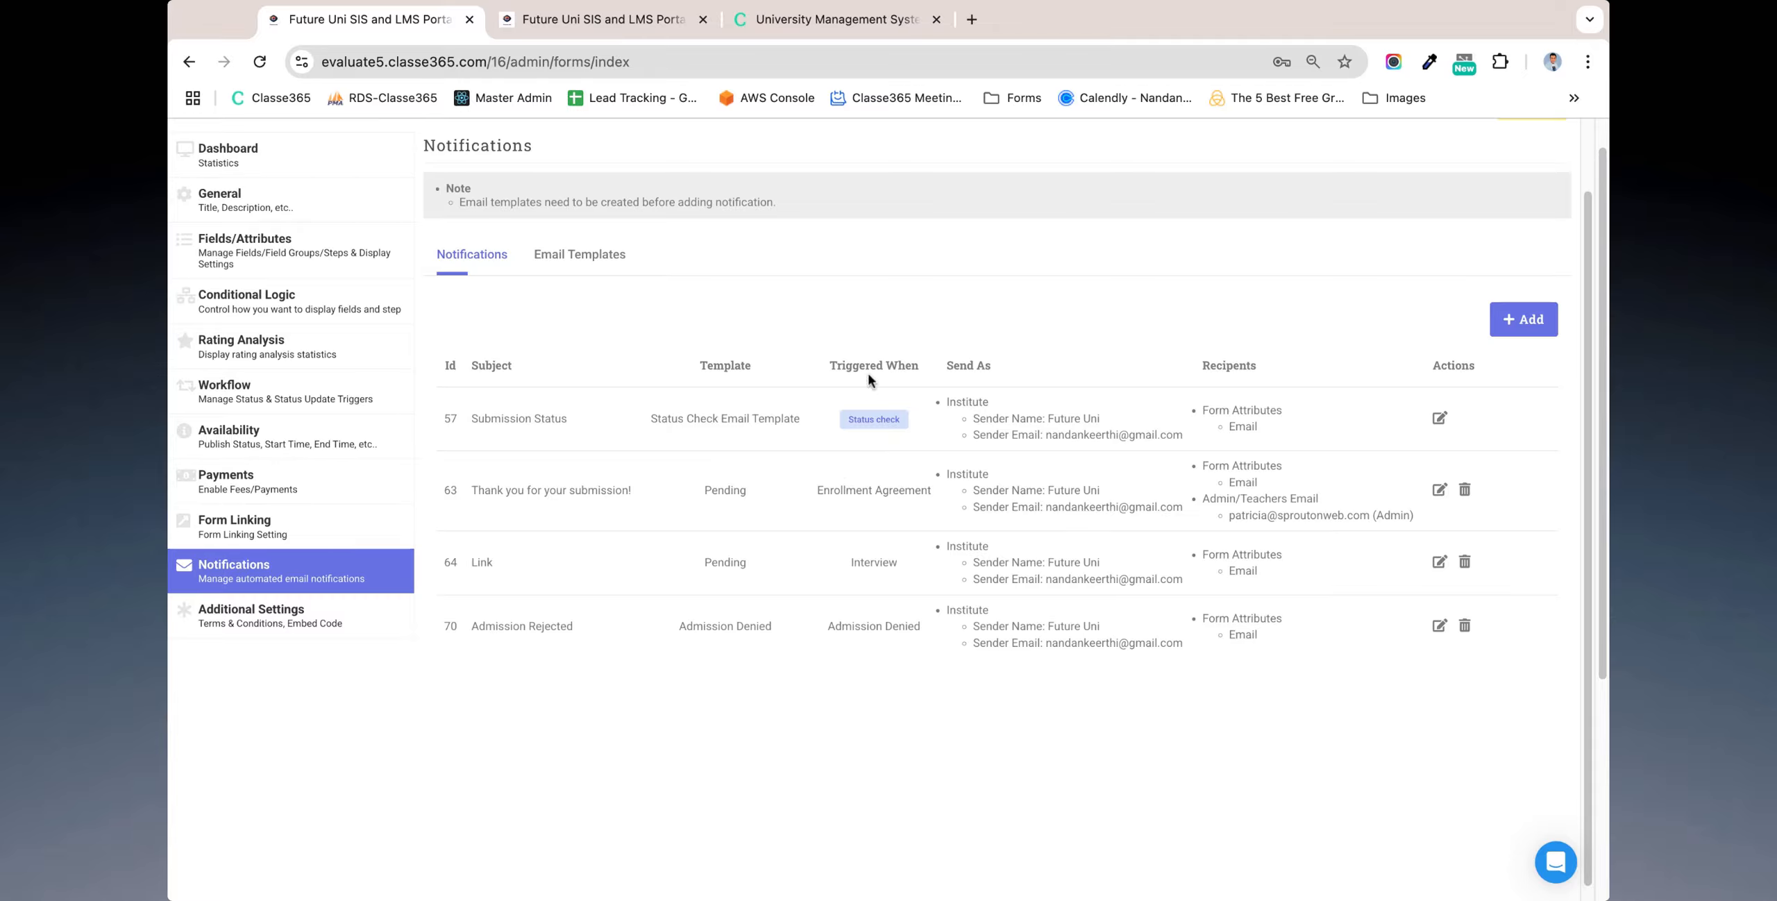
Inspect the options for adding a notification, close the dialog without saving and revisit the workflow statuses
left_click(1524, 321)
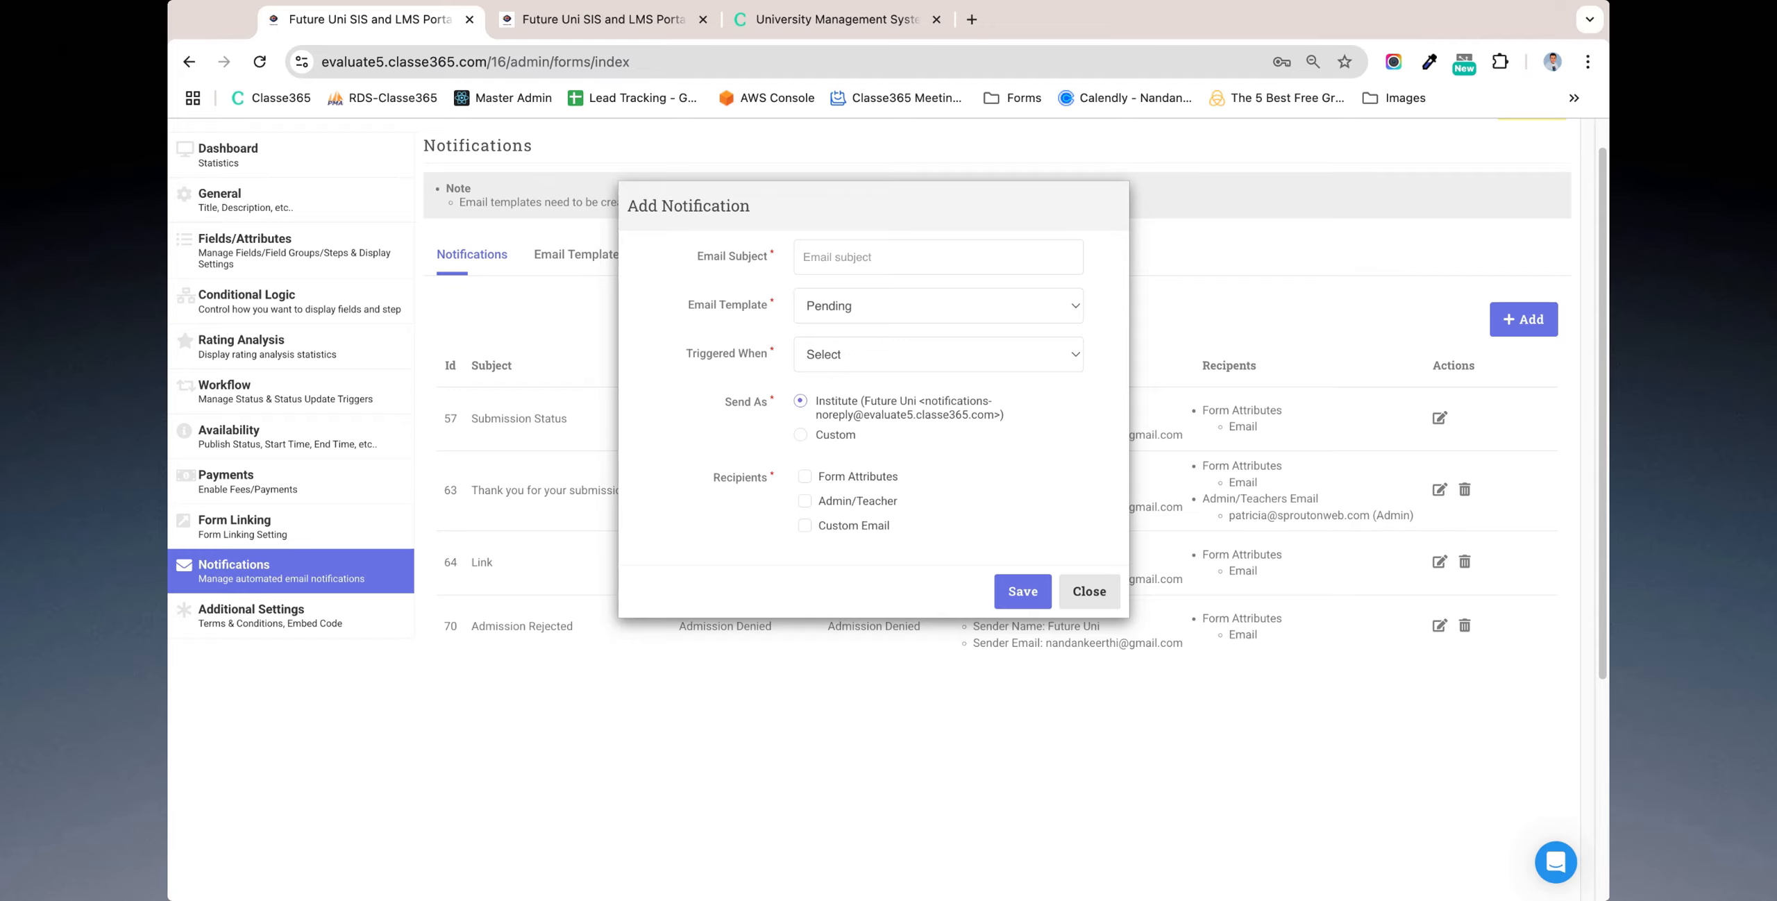
left_click(825, 477)
left_click(1088, 589)
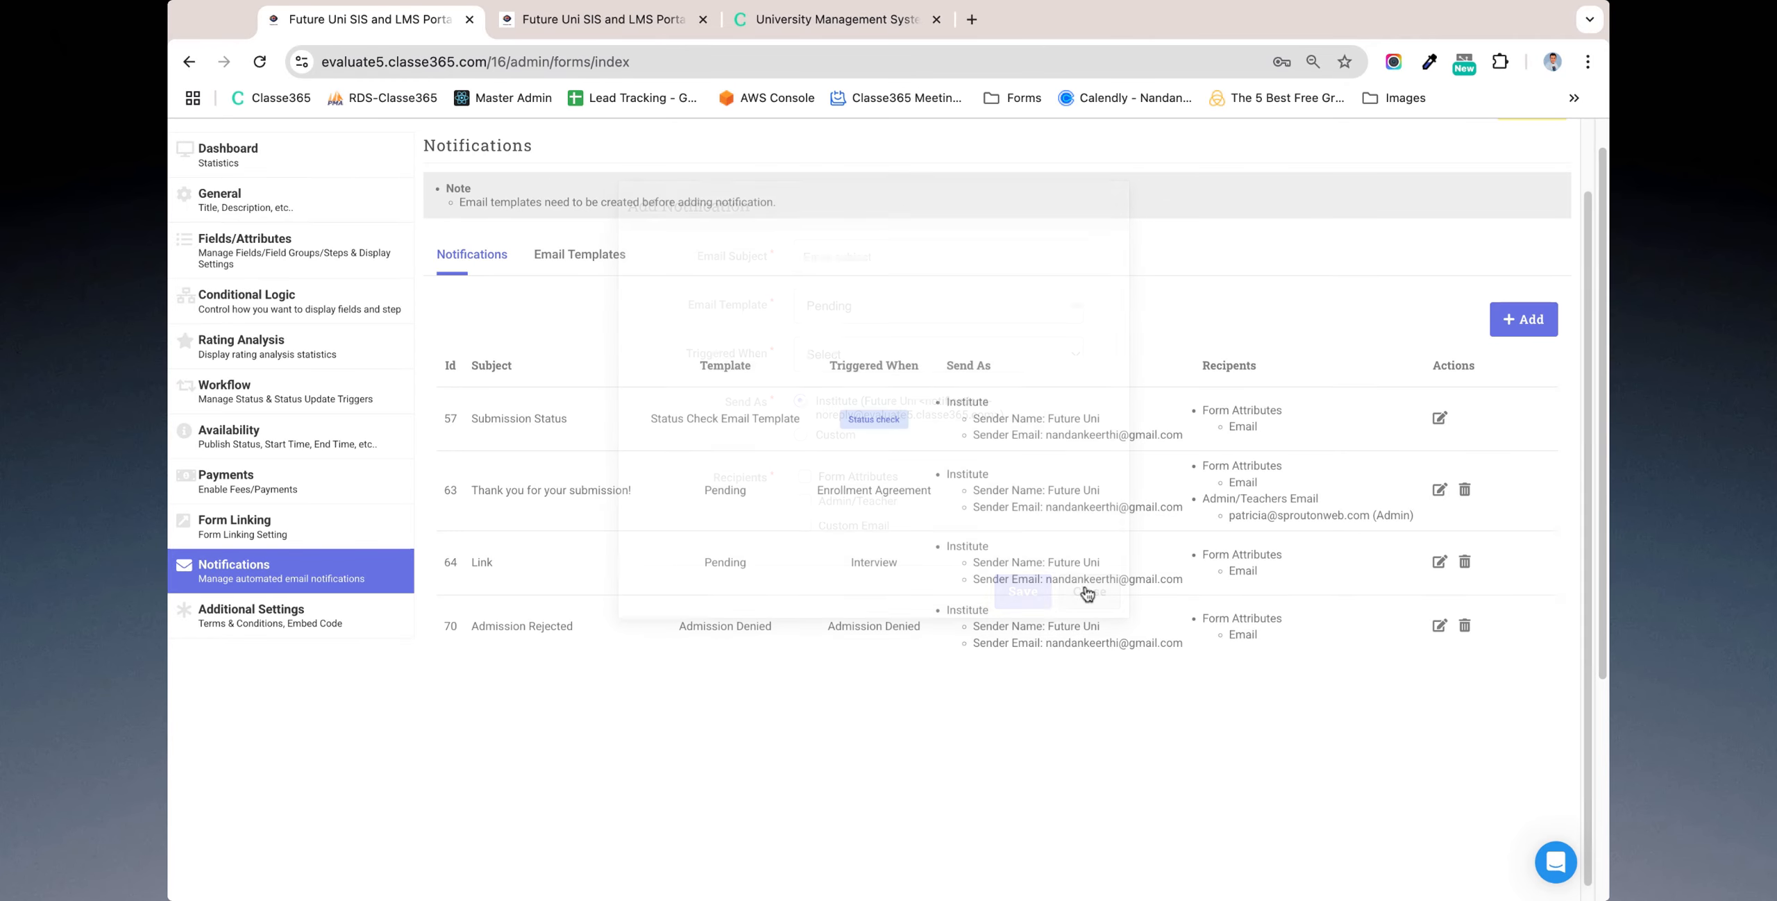
left_click(288, 312)
left_click(281, 397)
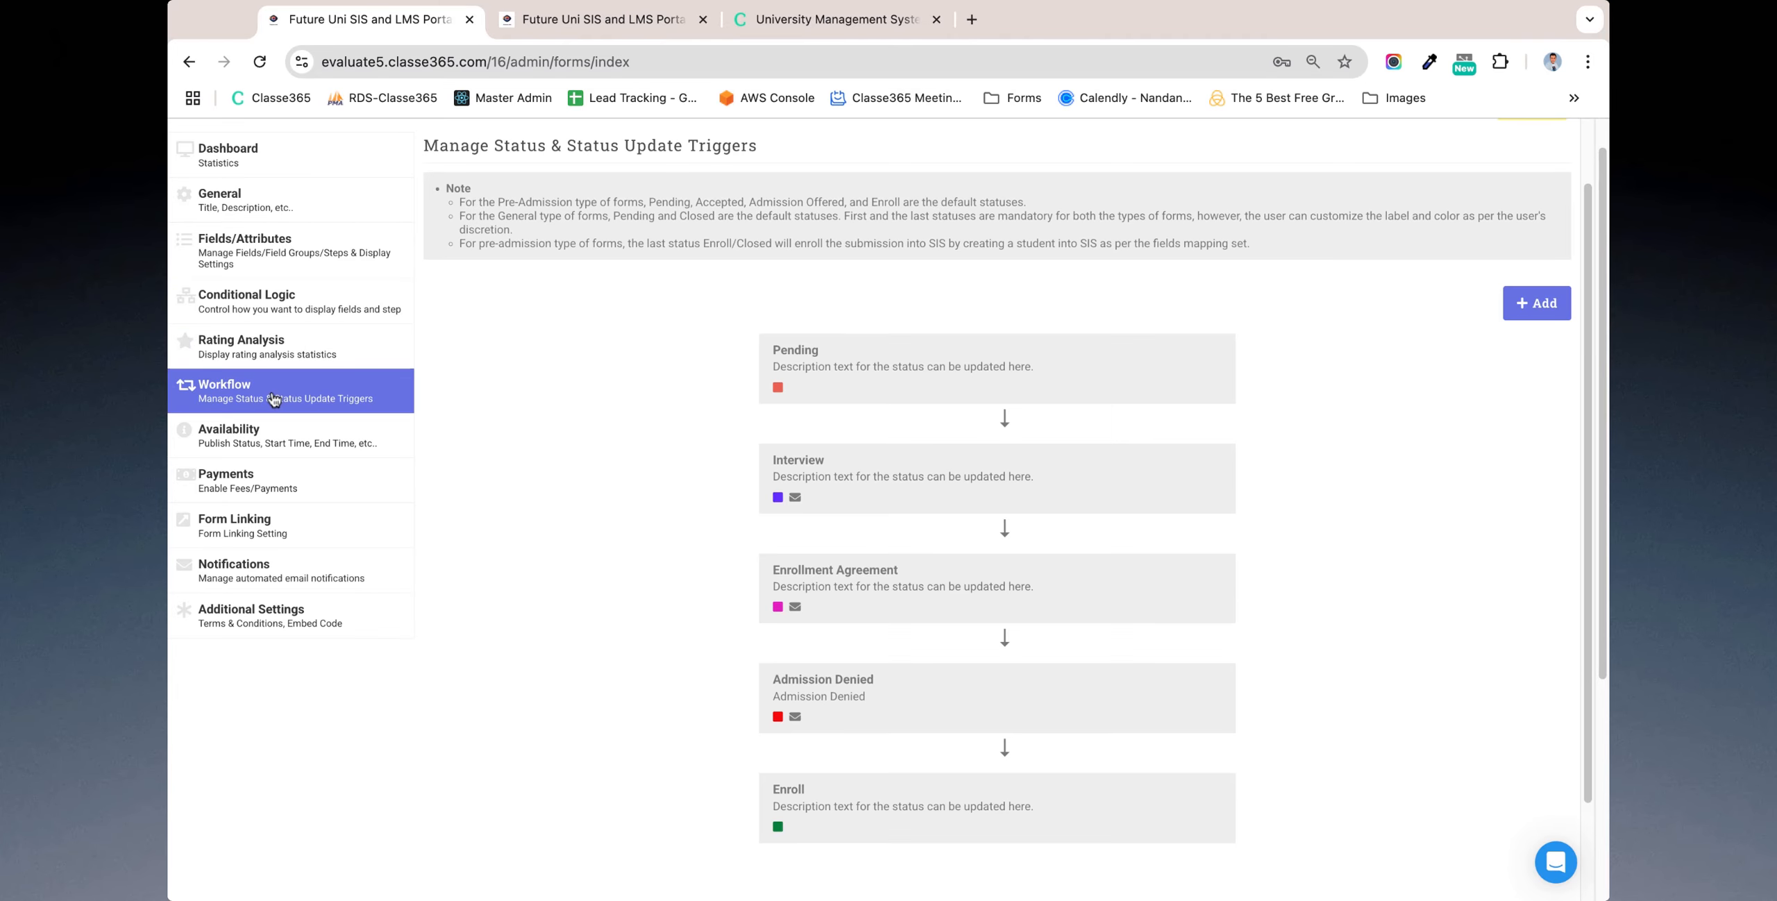
scroll(755, 522, "down", 1)
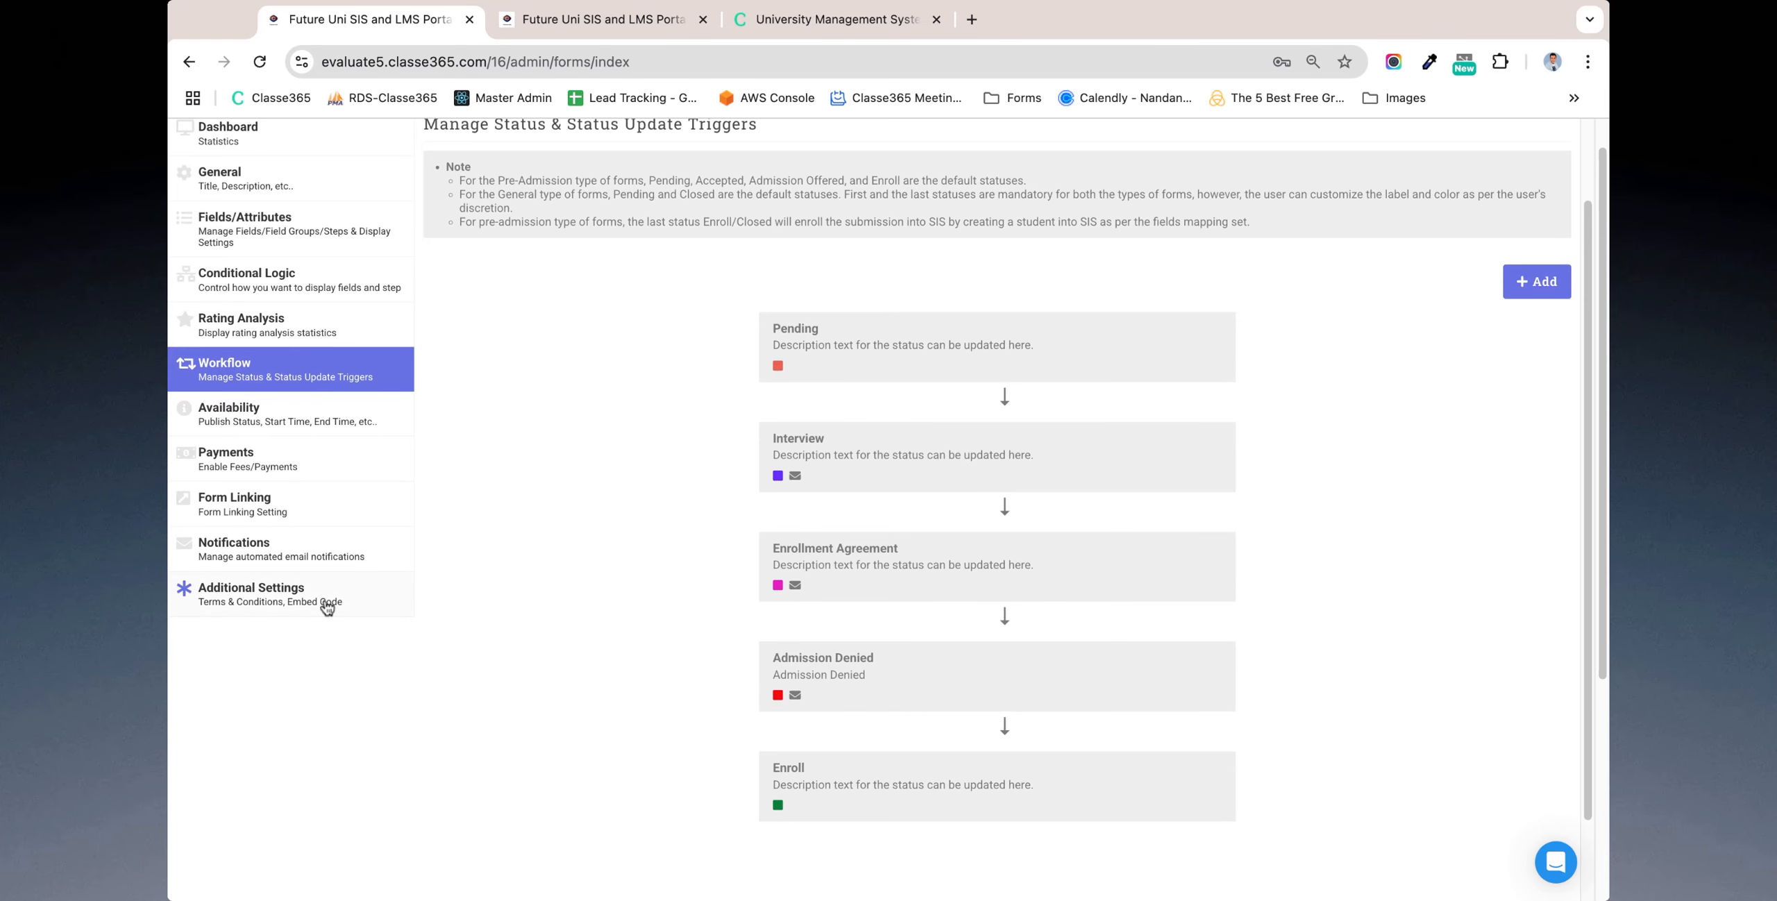
Review the form's additional settings for terms and conditions, status check, saving as draft and the print submission link
left_click(270, 604)
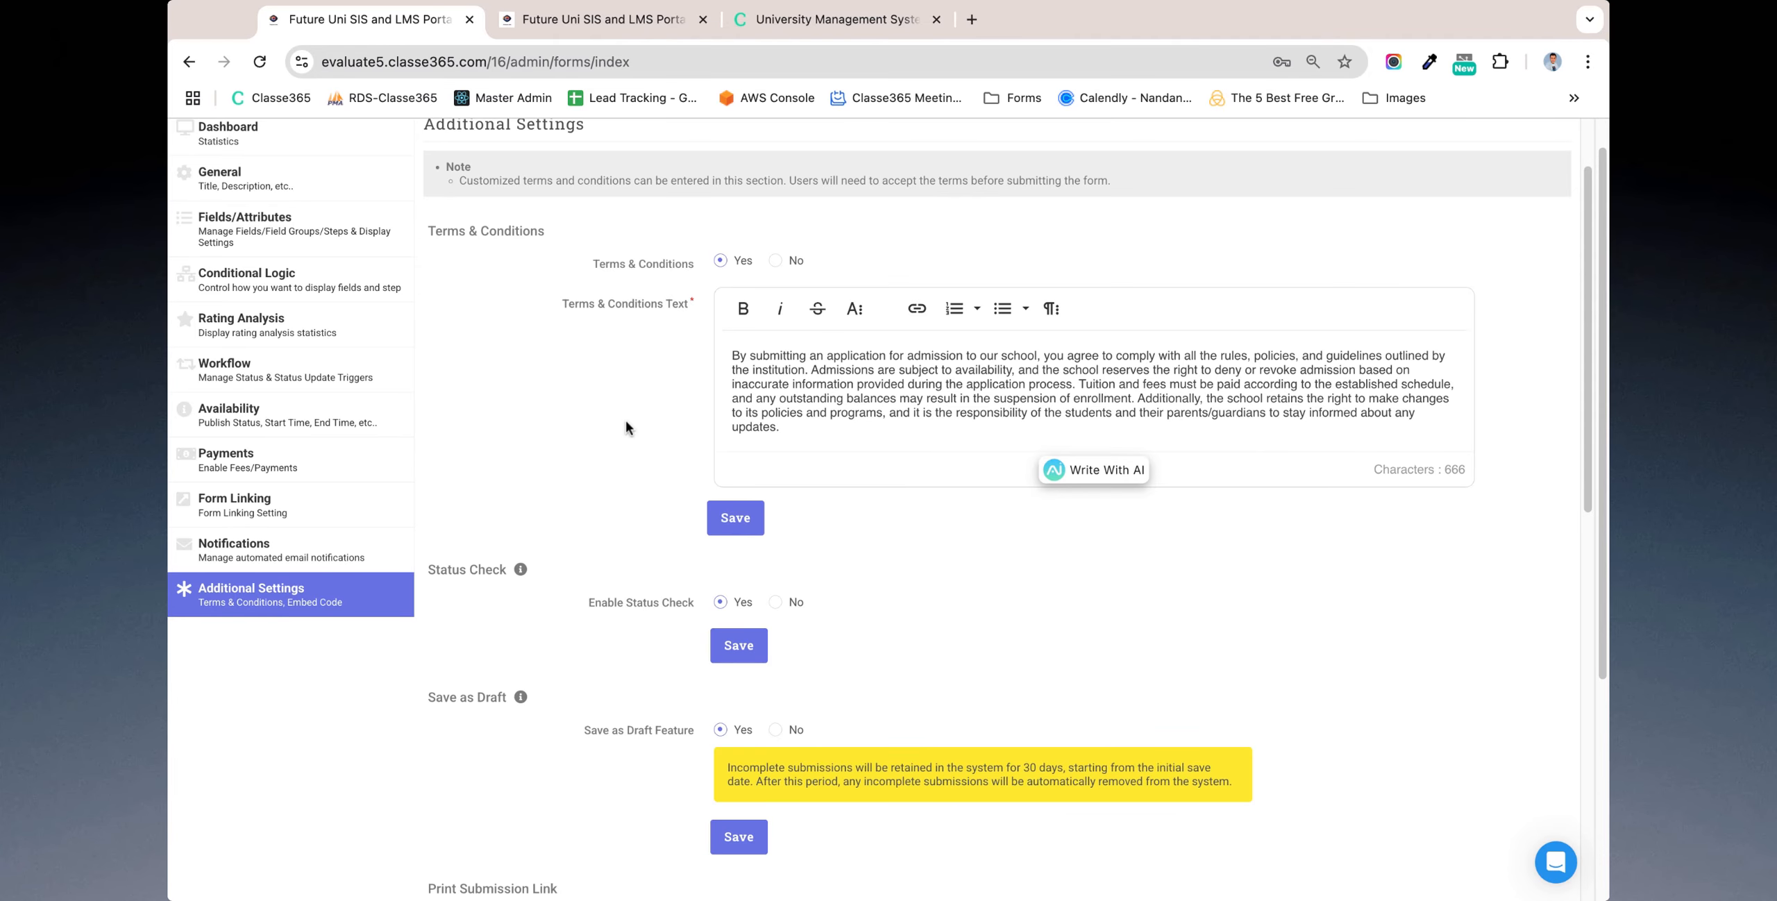
scroll(712, 379, "down", 5)
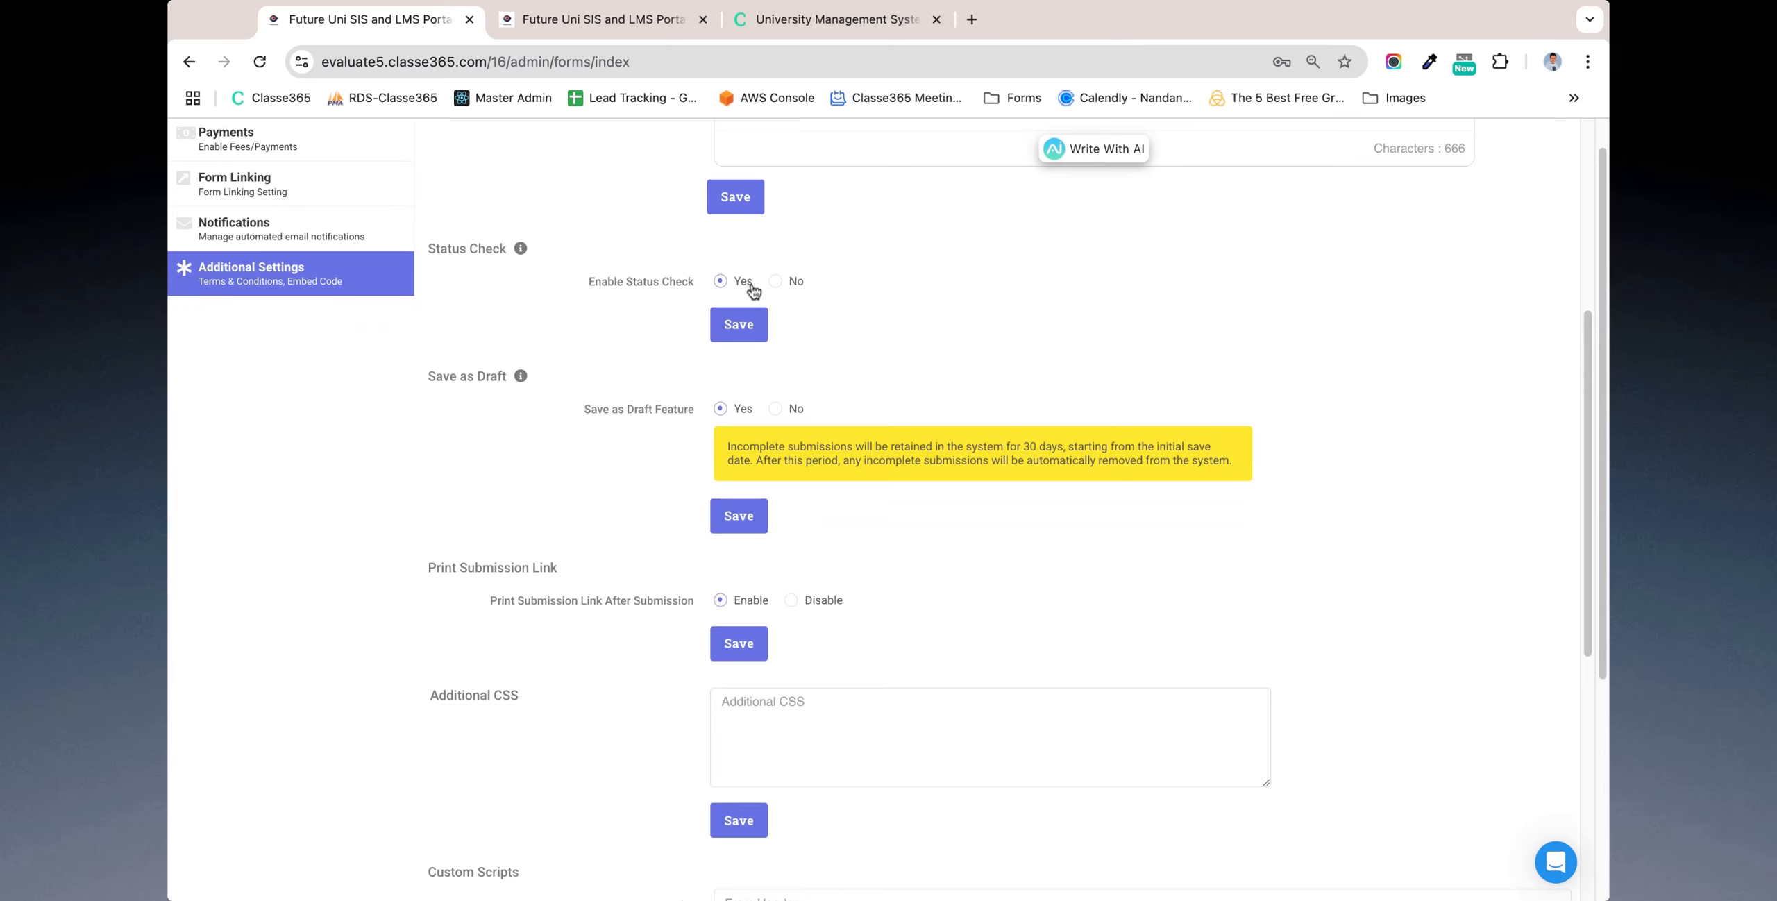
scroll(645, 289, "up", 6)
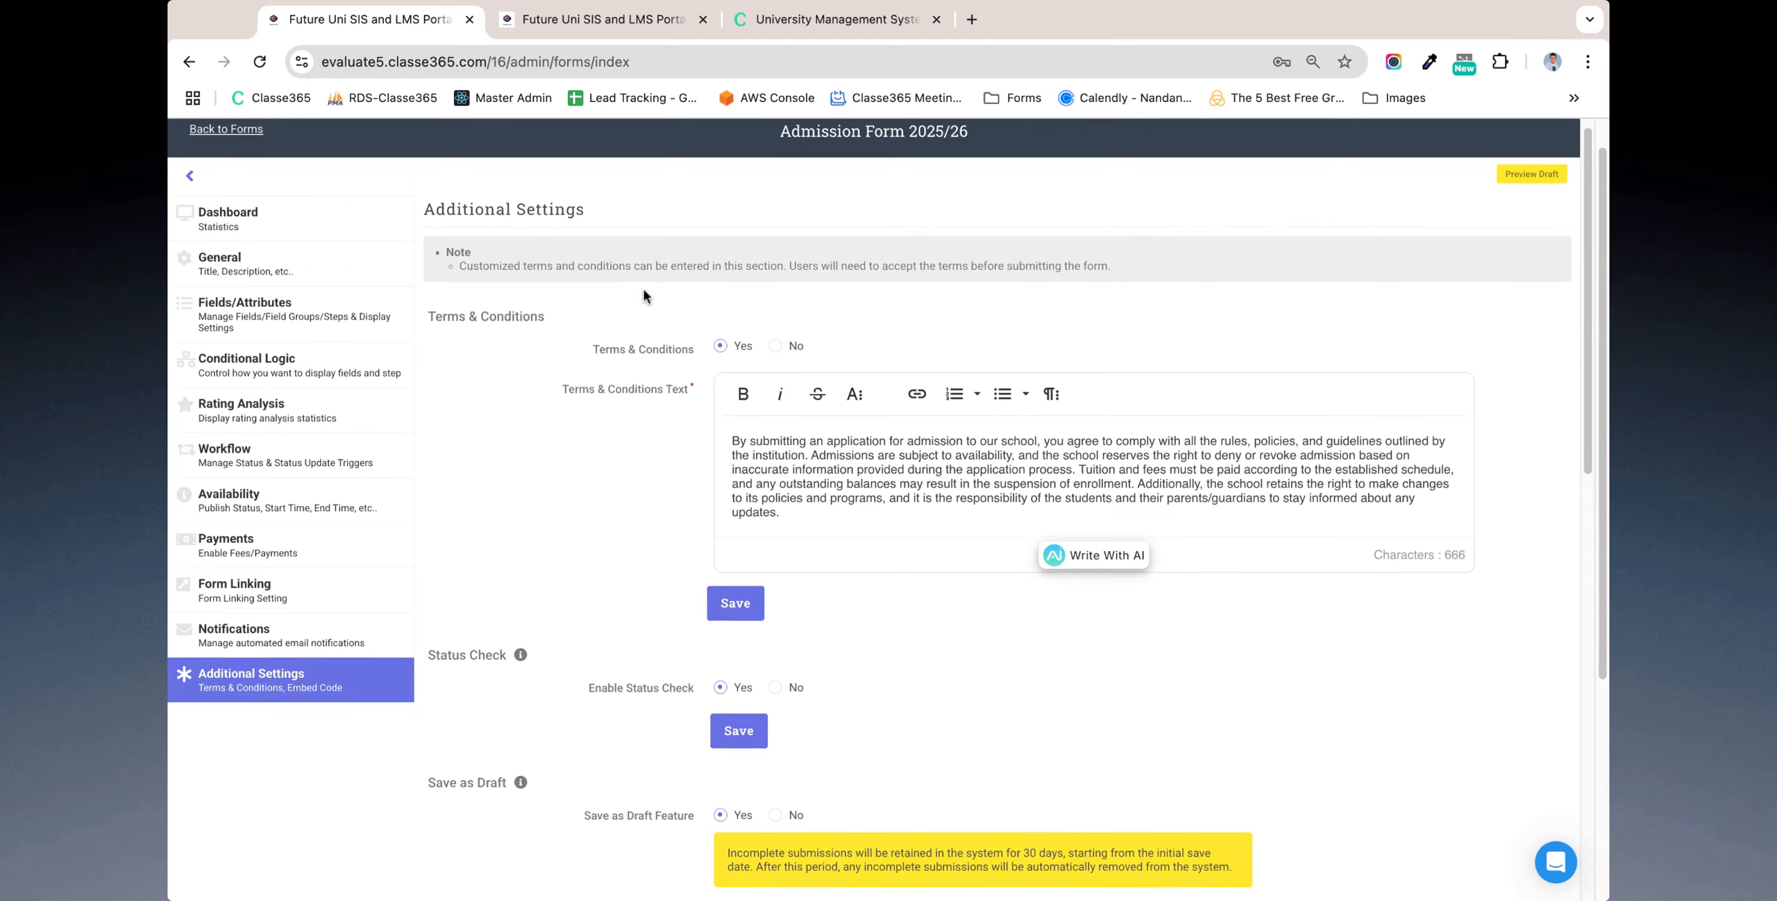
scroll(644, 294, "up", 1)
Preview the draft admission form, view and close its submission status check, and return to the form editor
left_click(1530, 190)
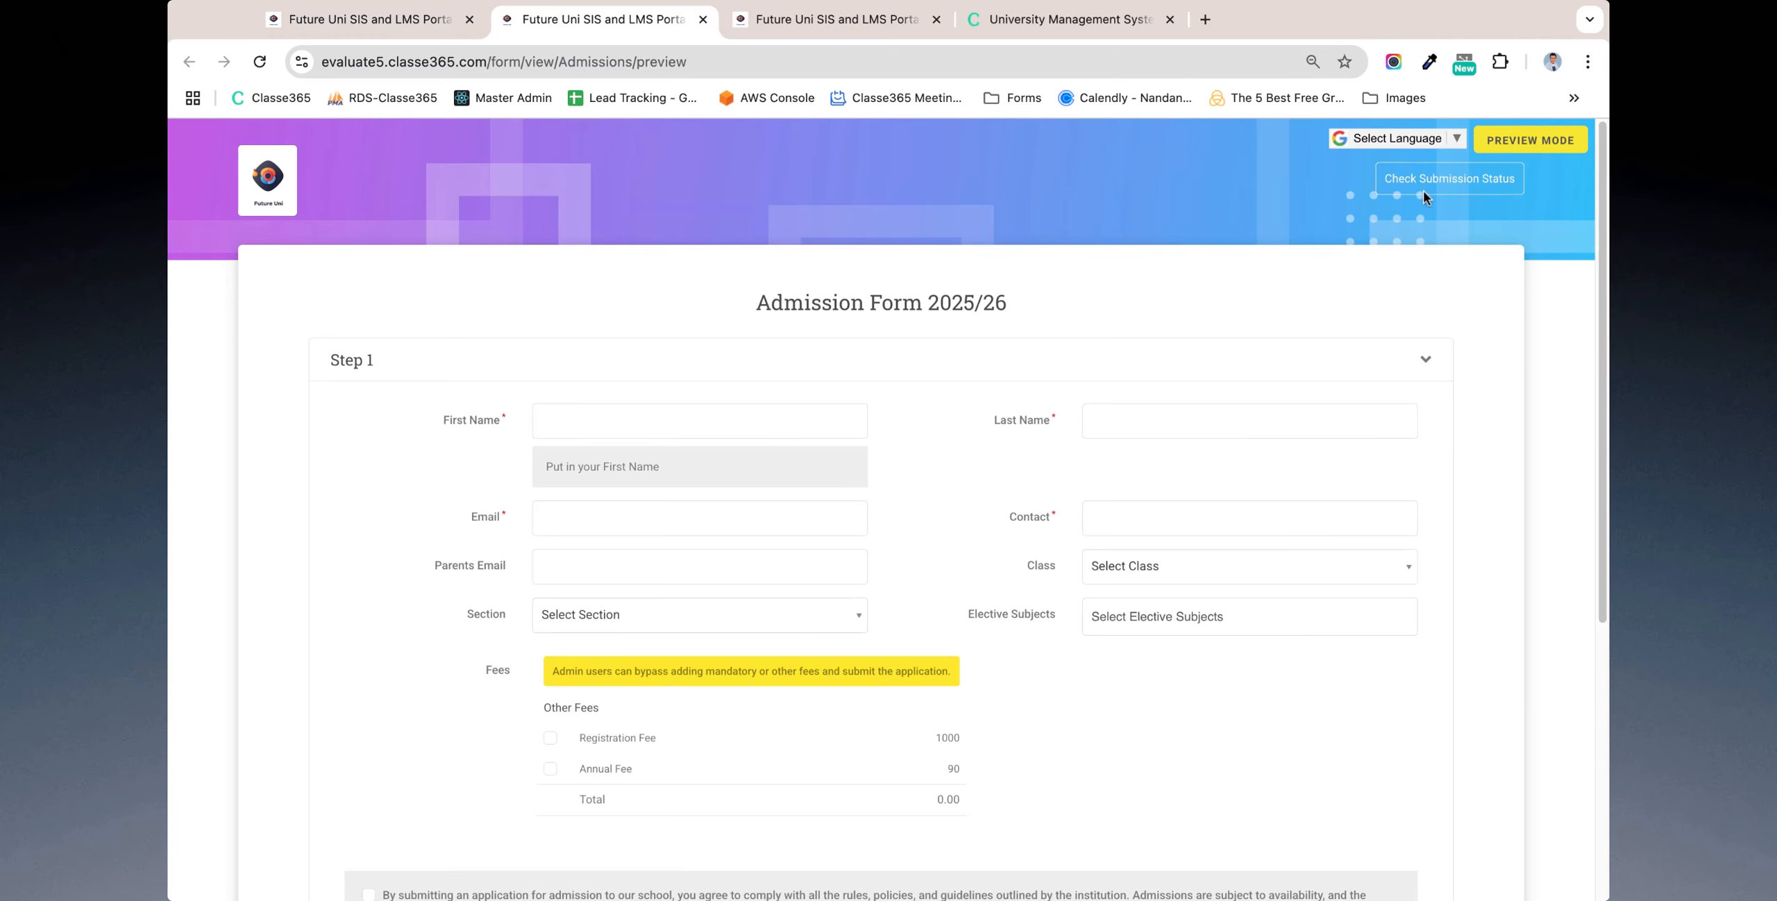
left_click(1457, 179)
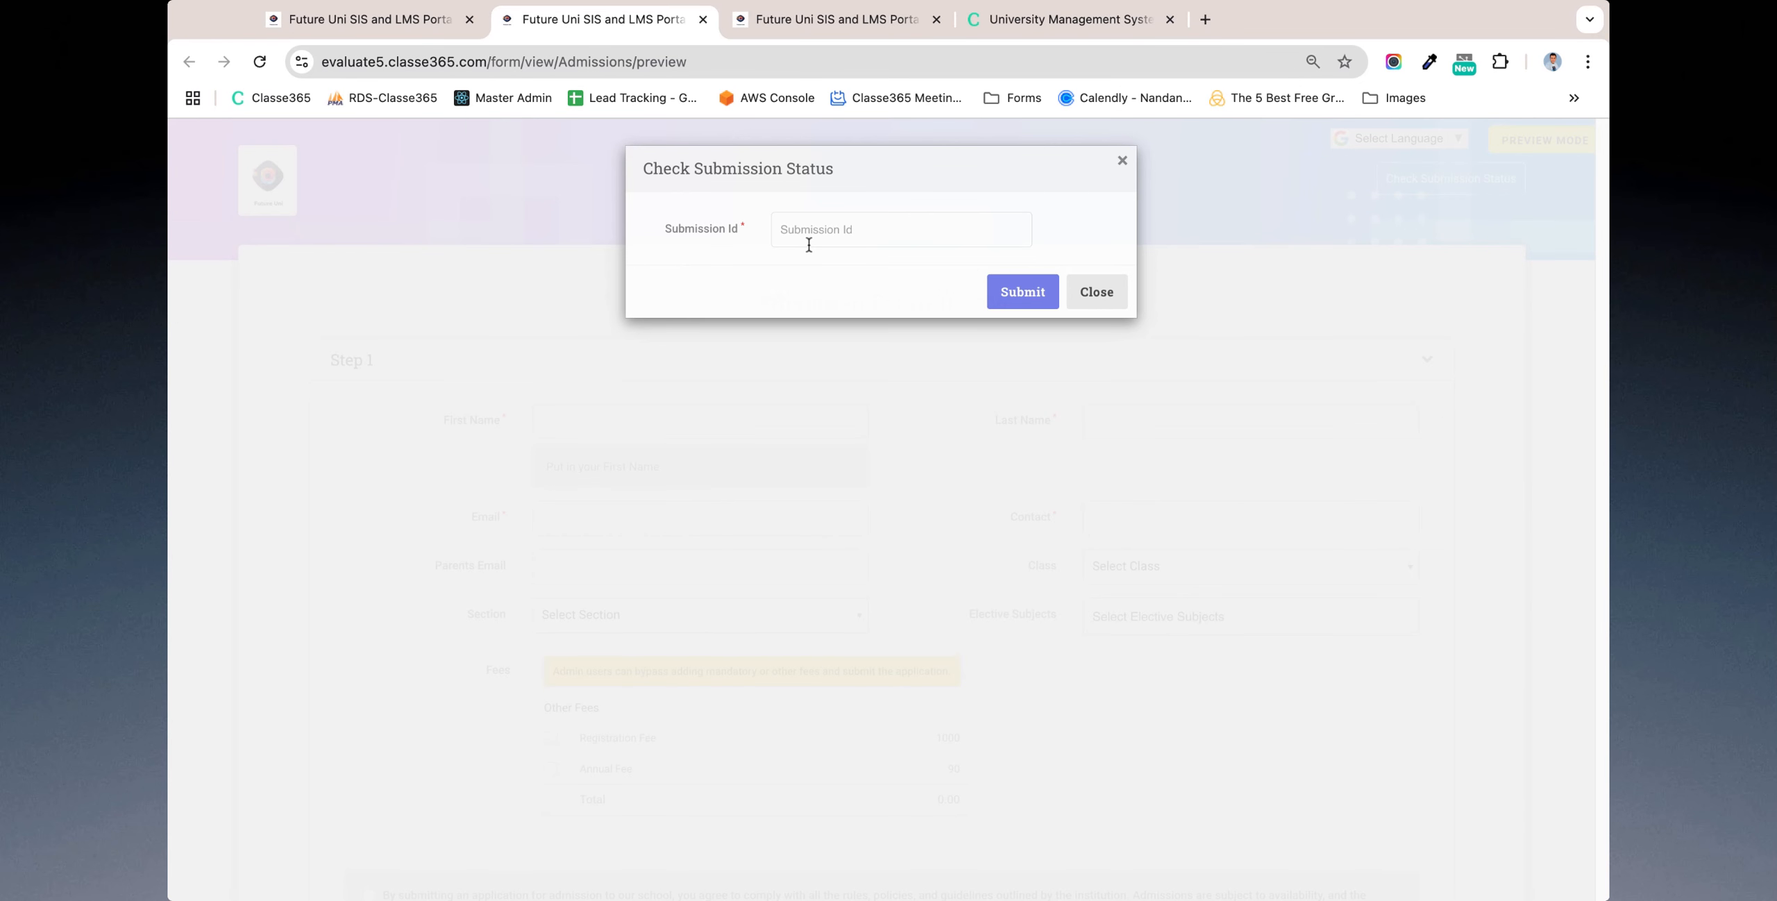
left_click(1096, 292)
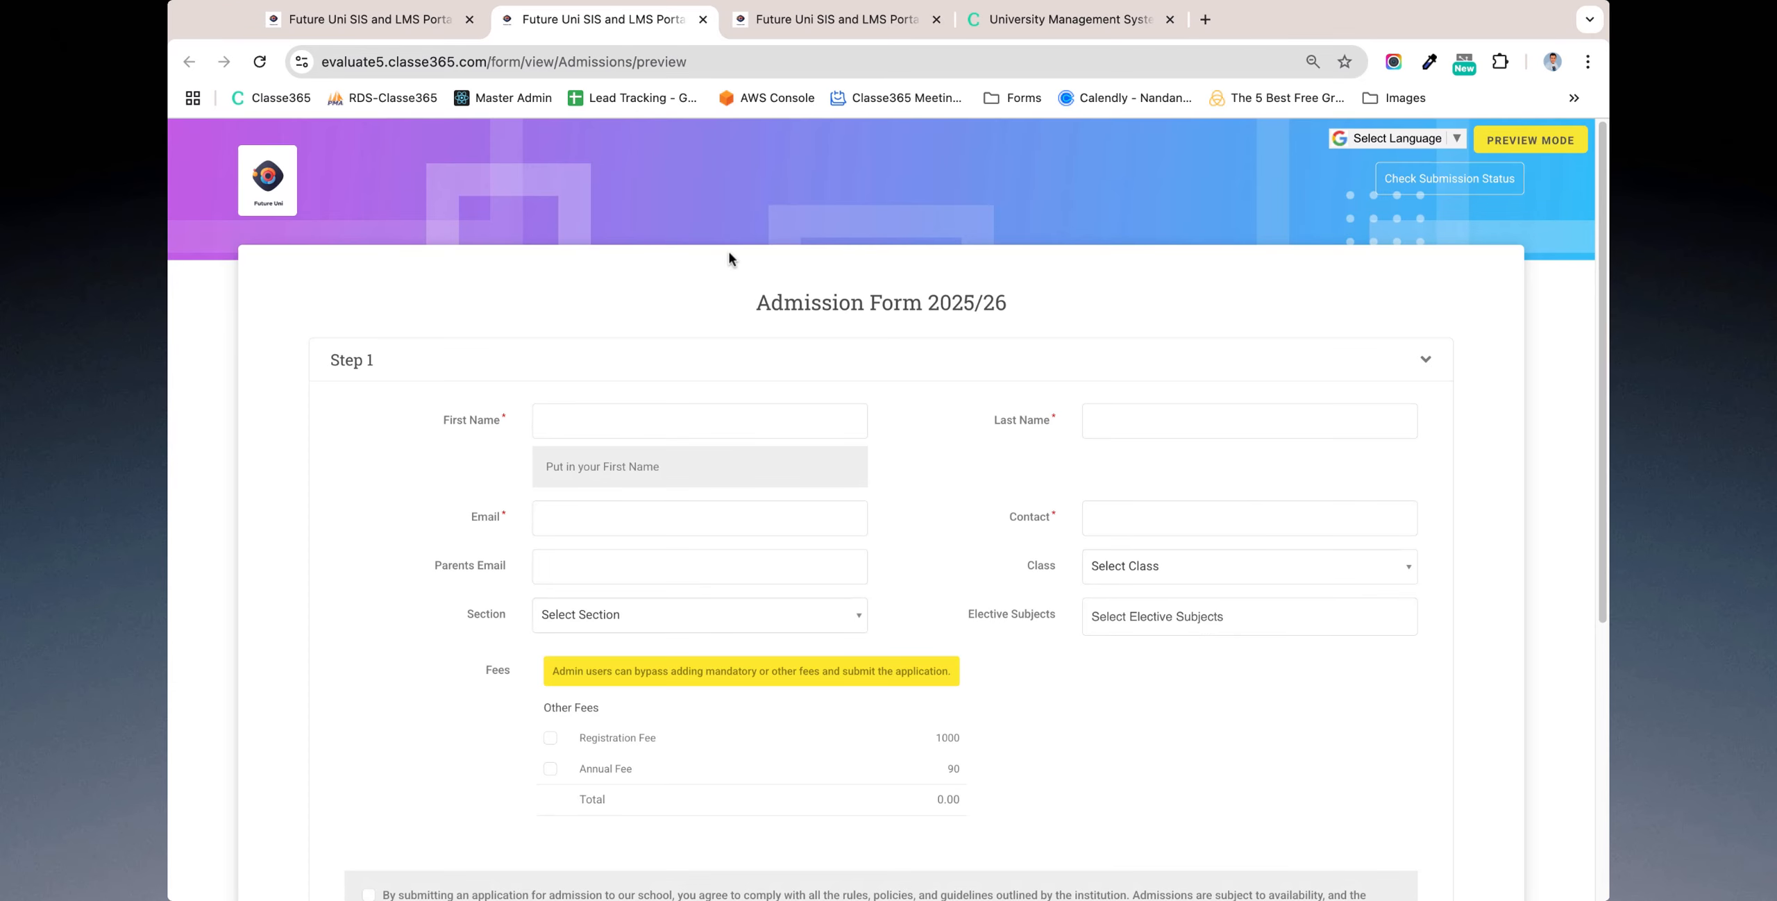
left_click(394, 28)
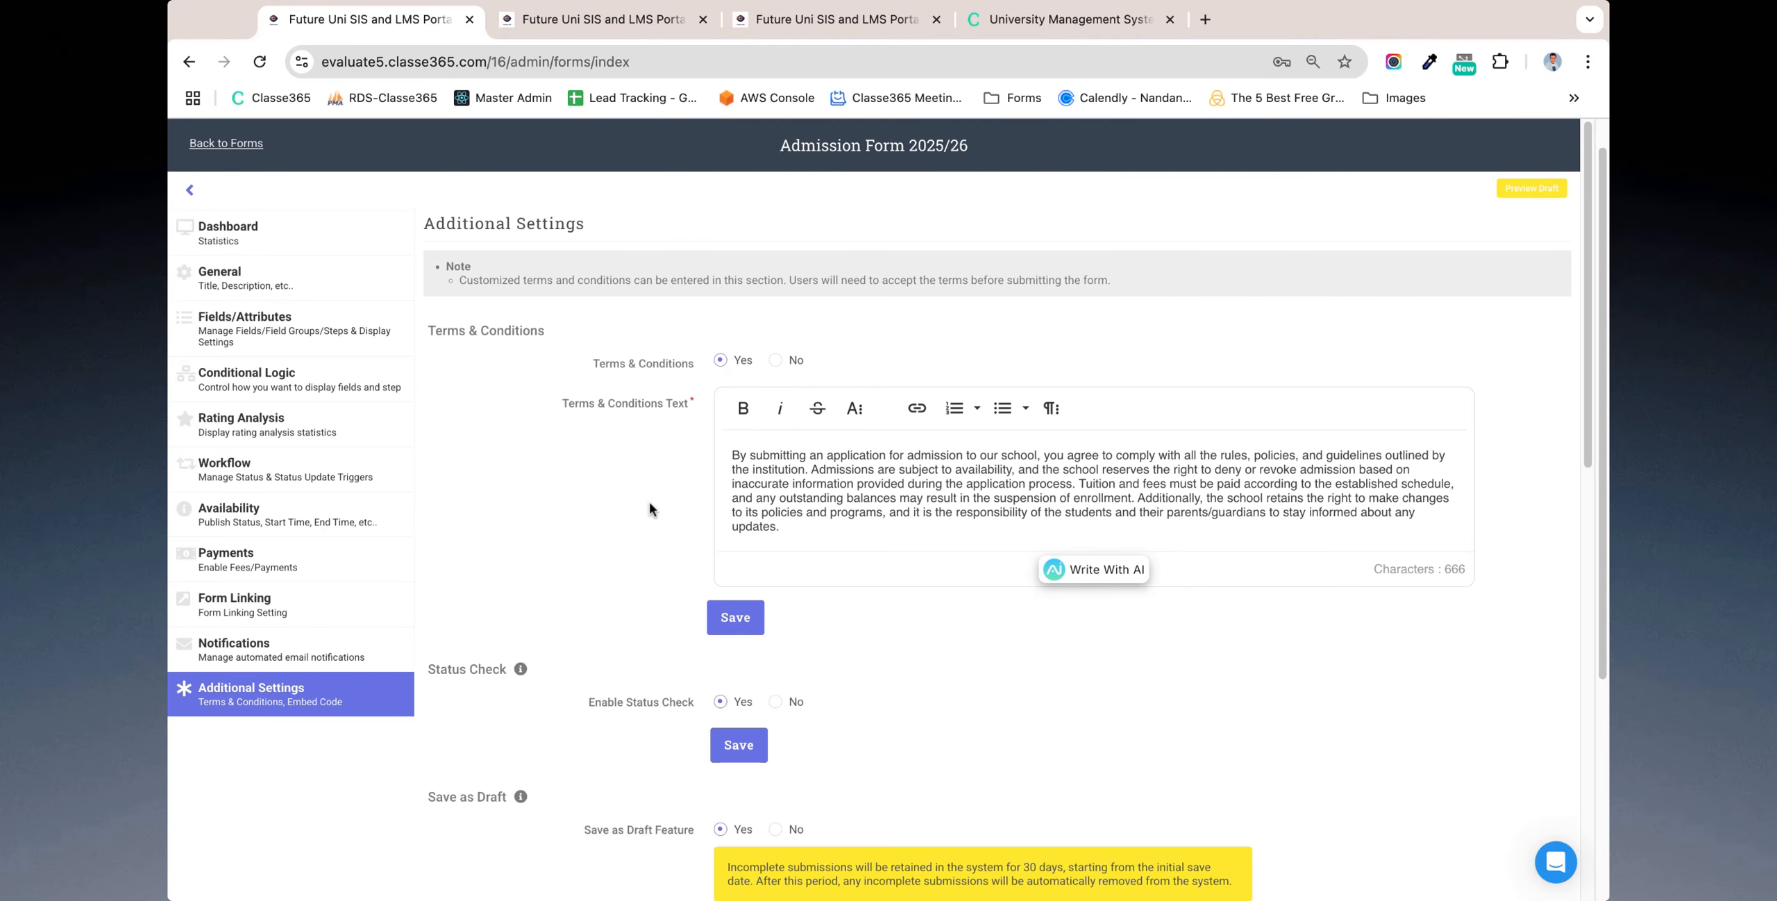
Review the form's additional CSS and custom script options, and view its embed code before closing the dialog
scroll(650, 503, "down", 7)
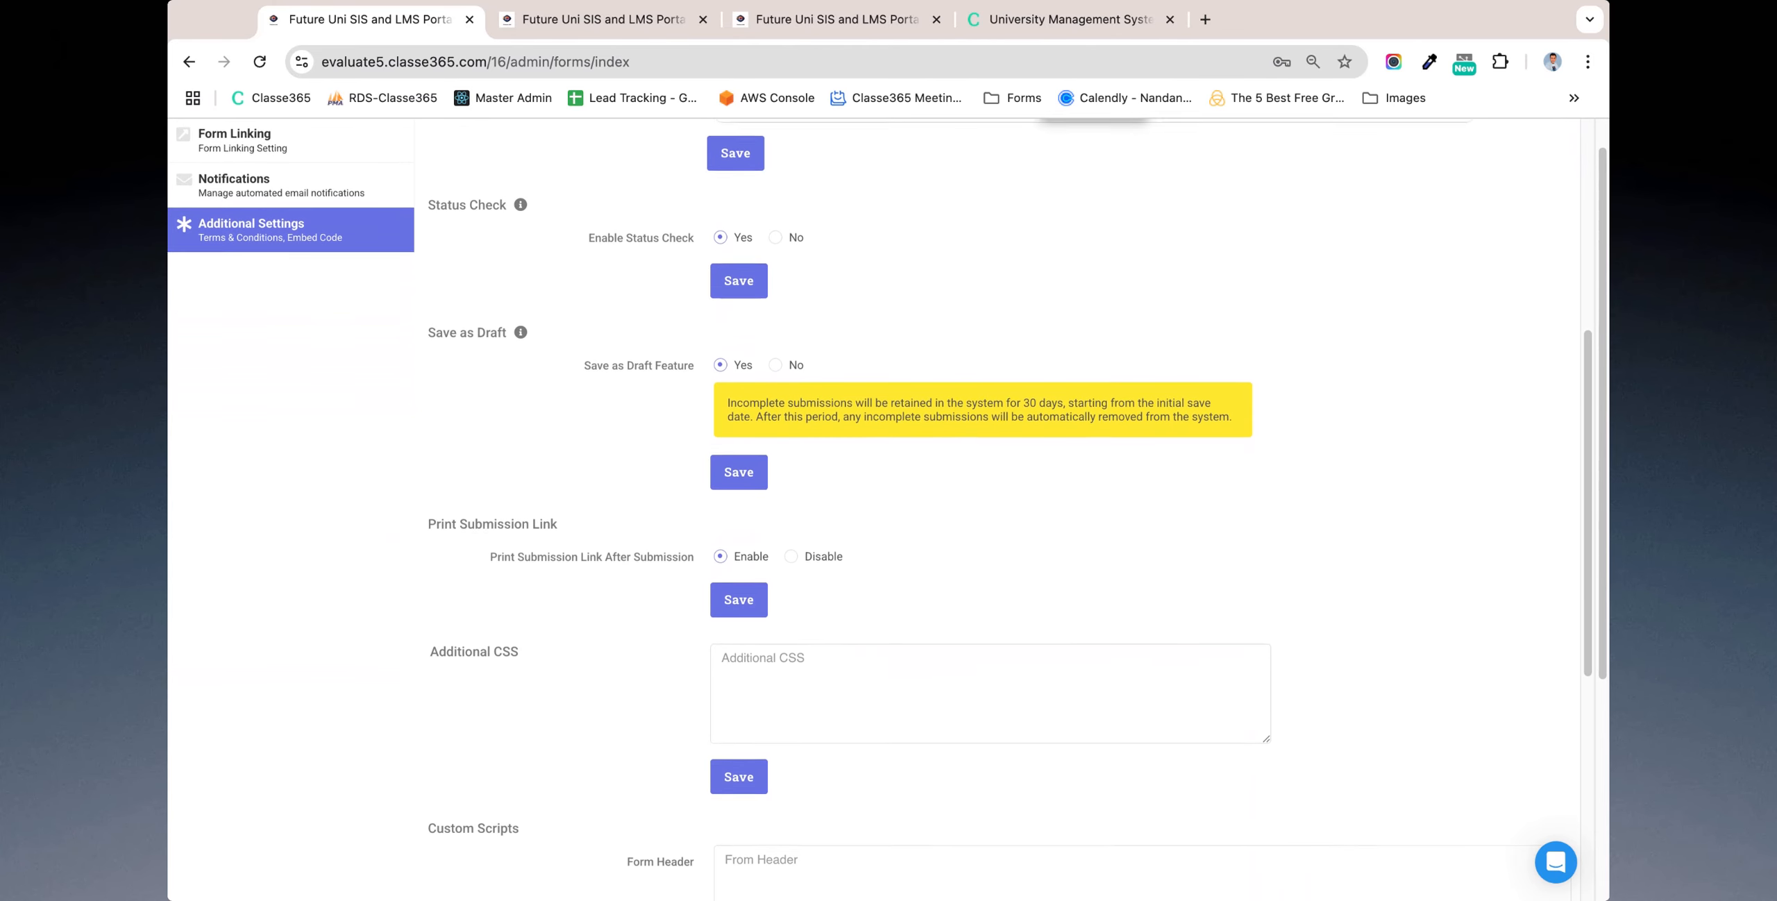
scroll(767, 477, "down", 3)
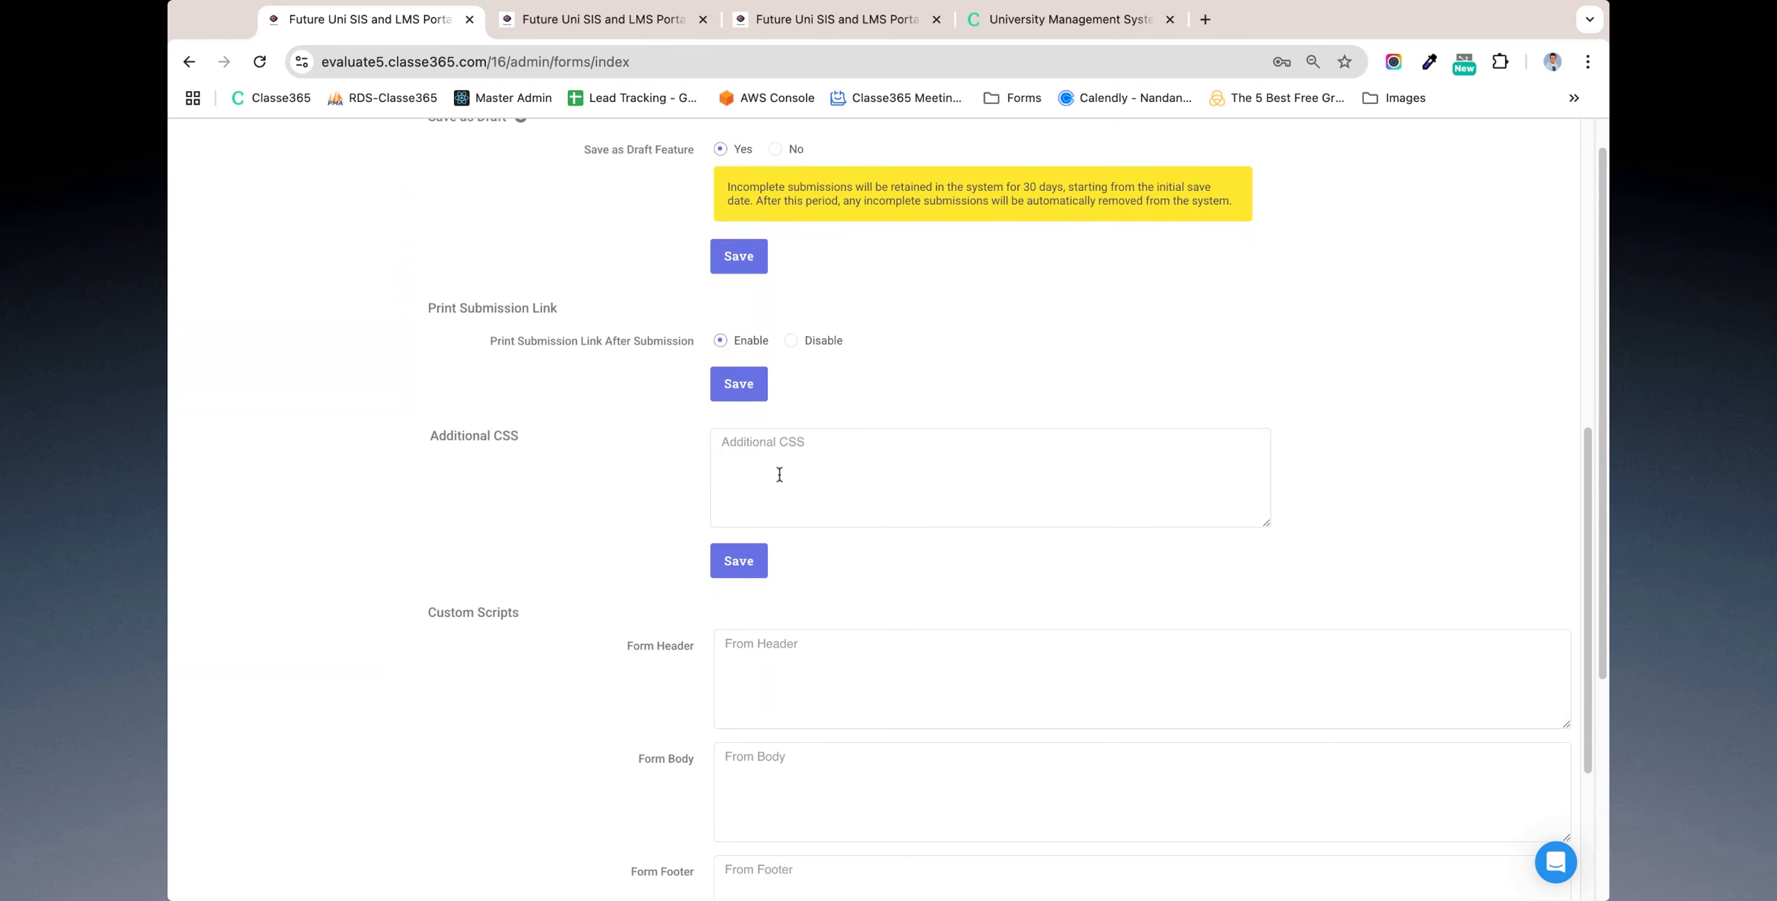
scroll(779, 474, "down", 3)
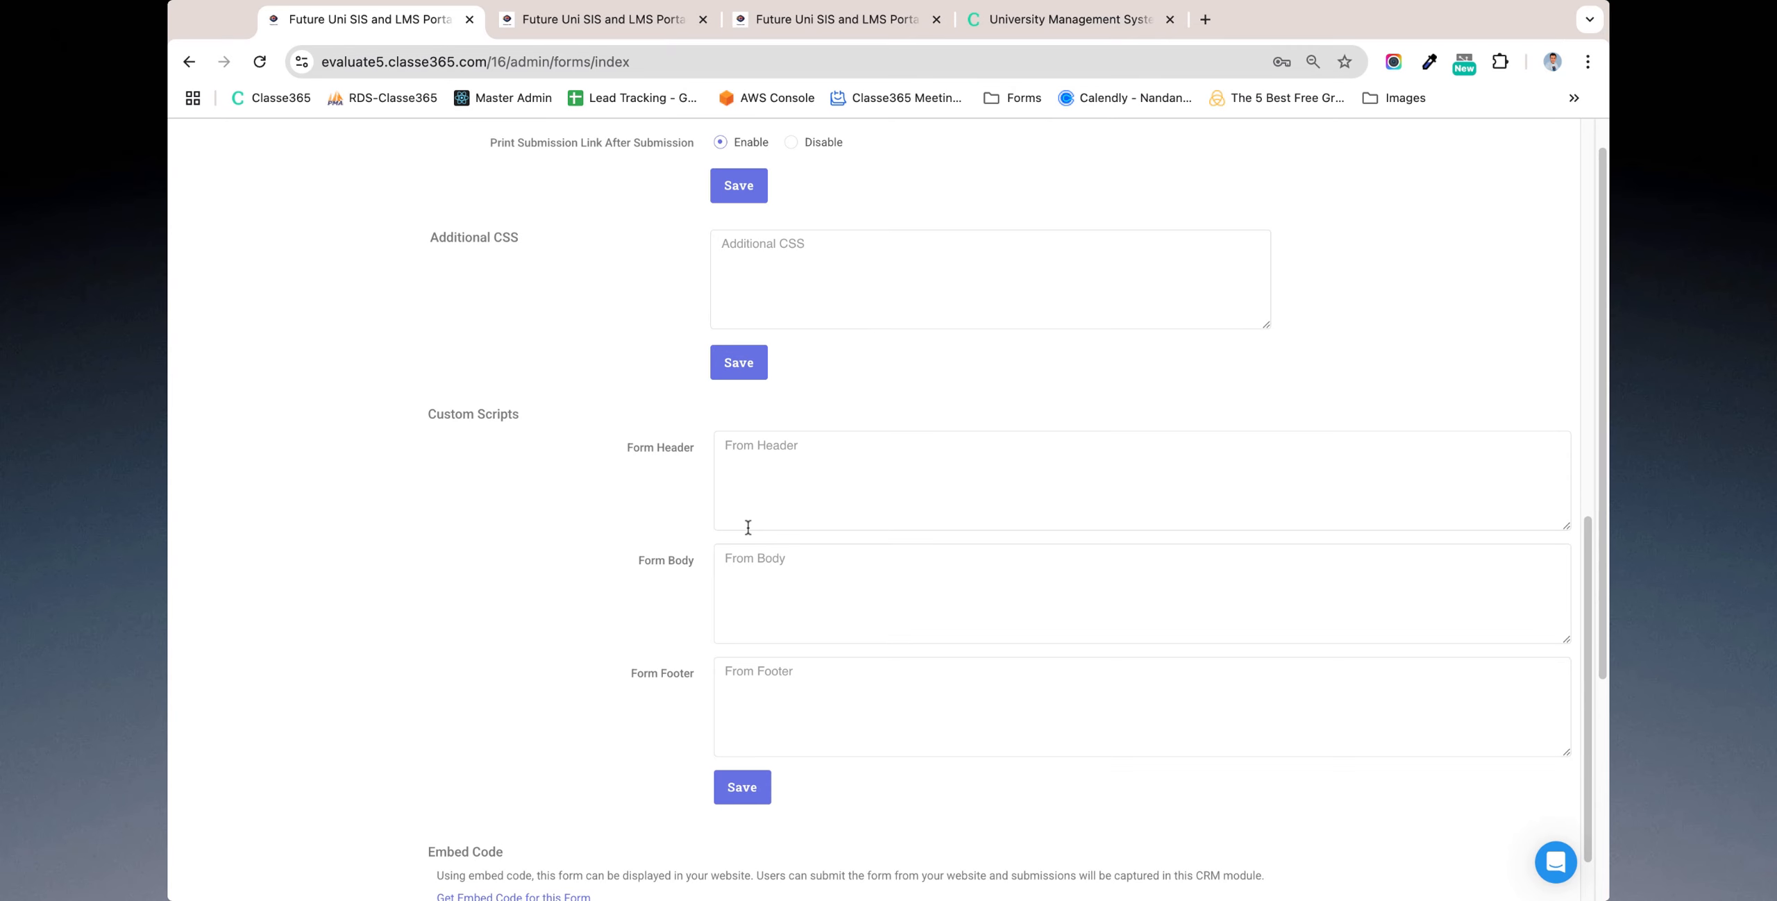
scroll(722, 584, "down", 1)
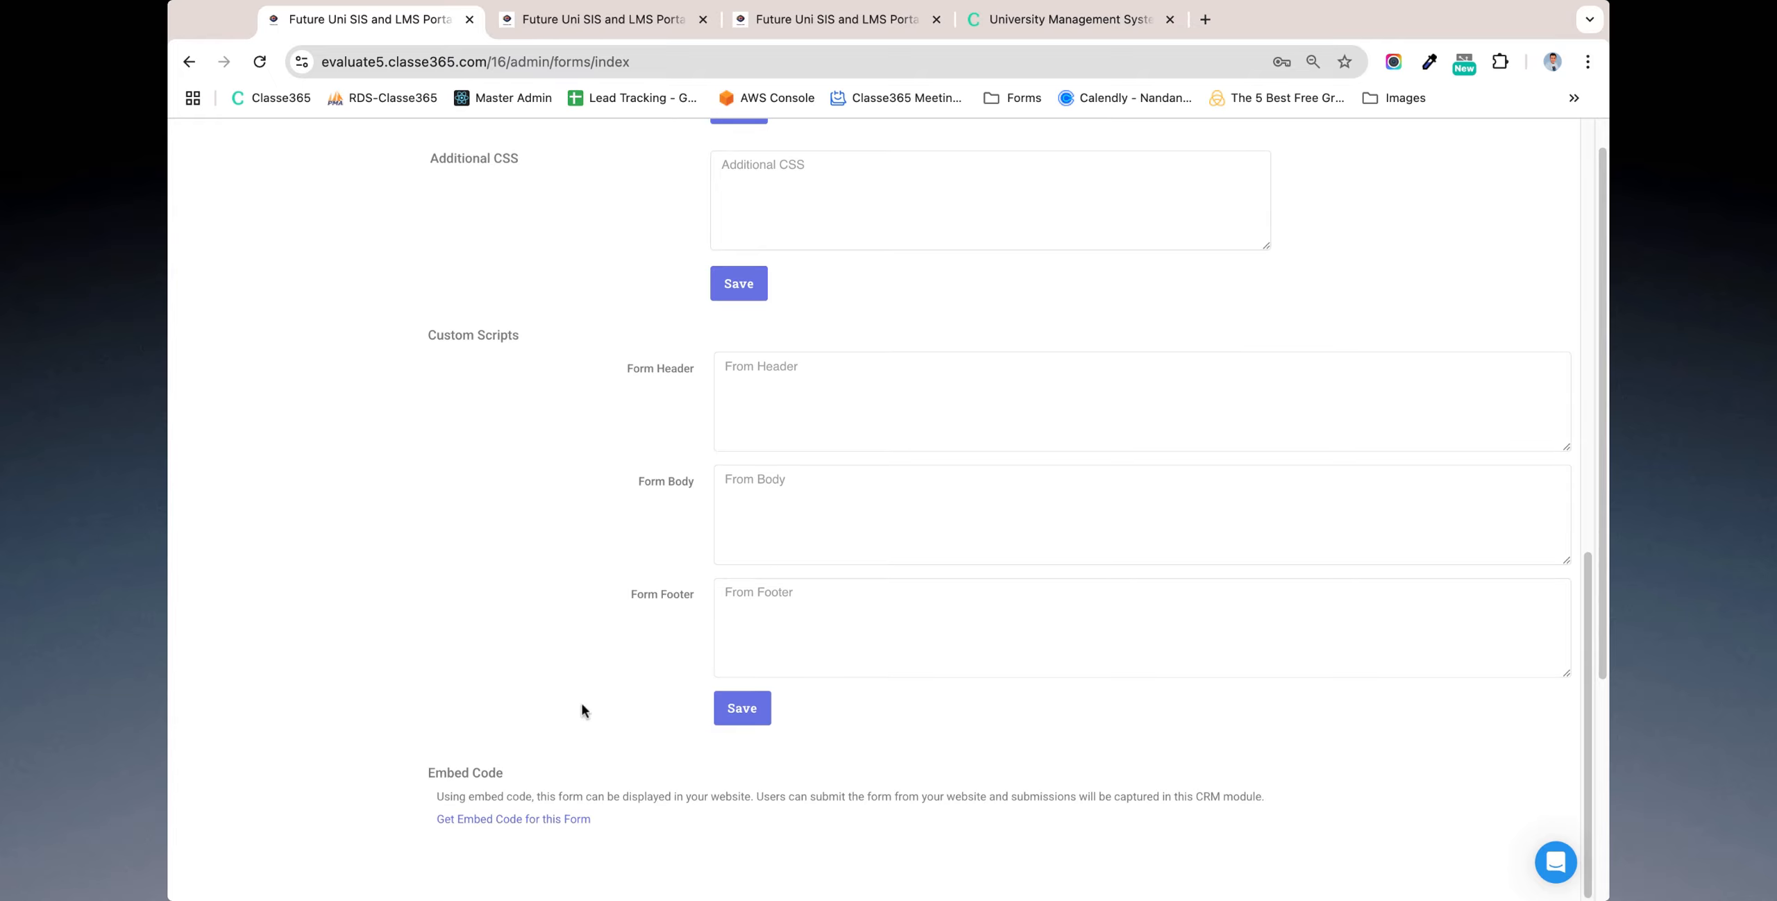
left_click(507, 818)
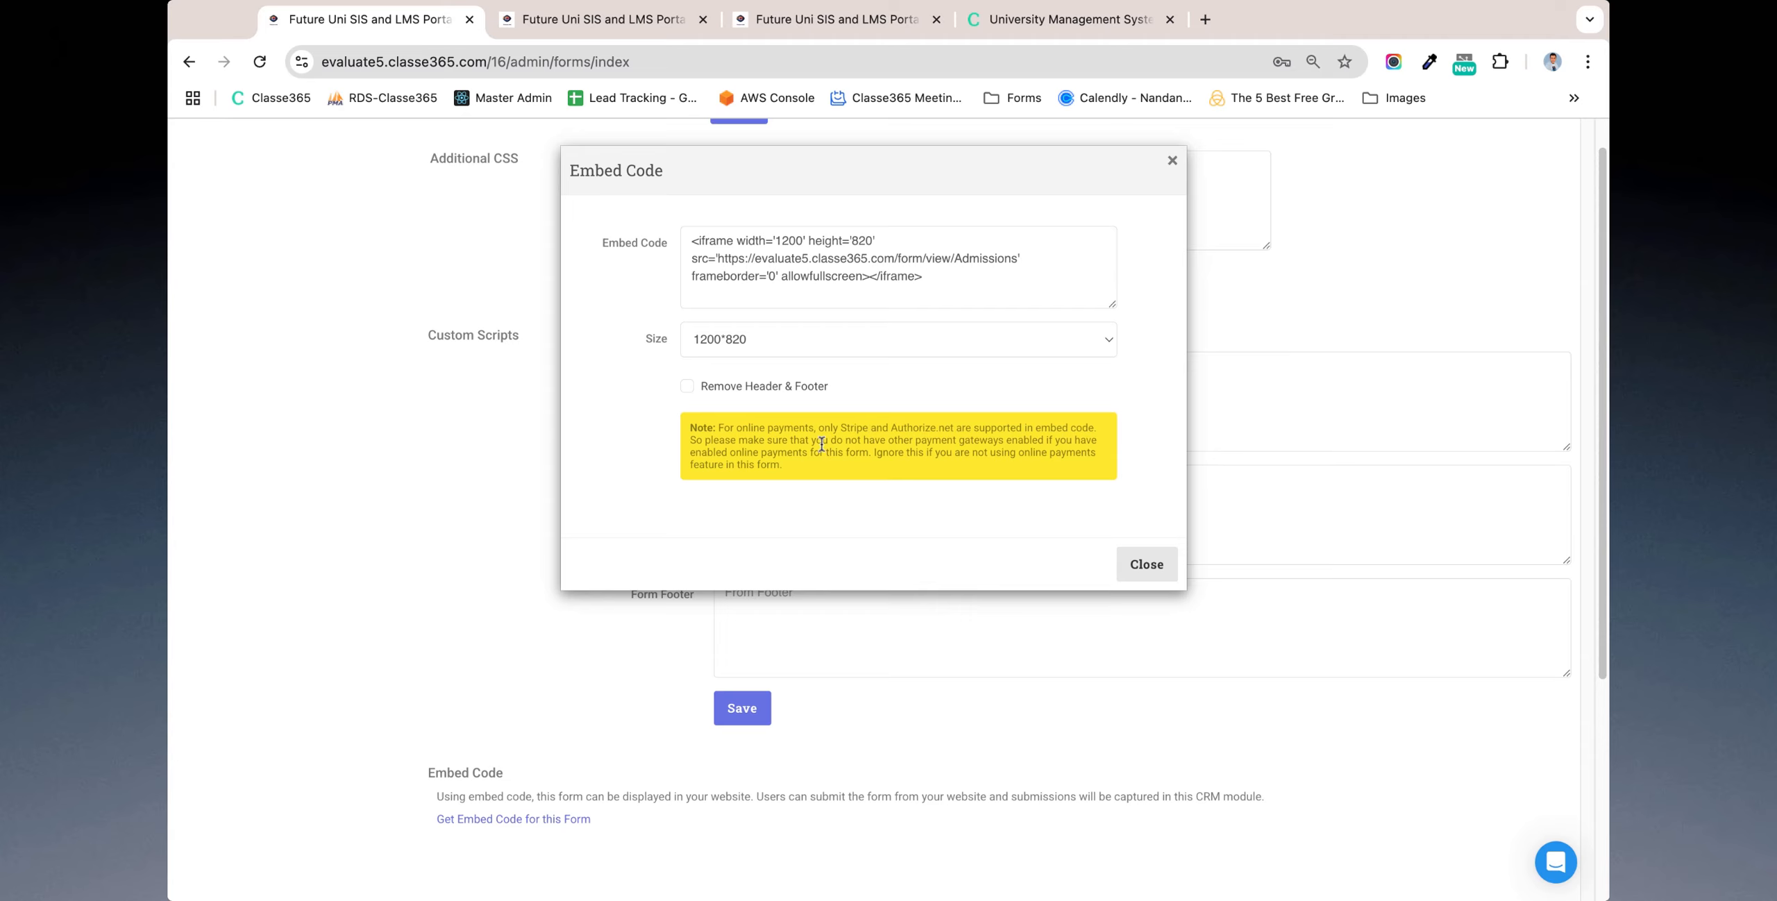
left_click(1142, 567)
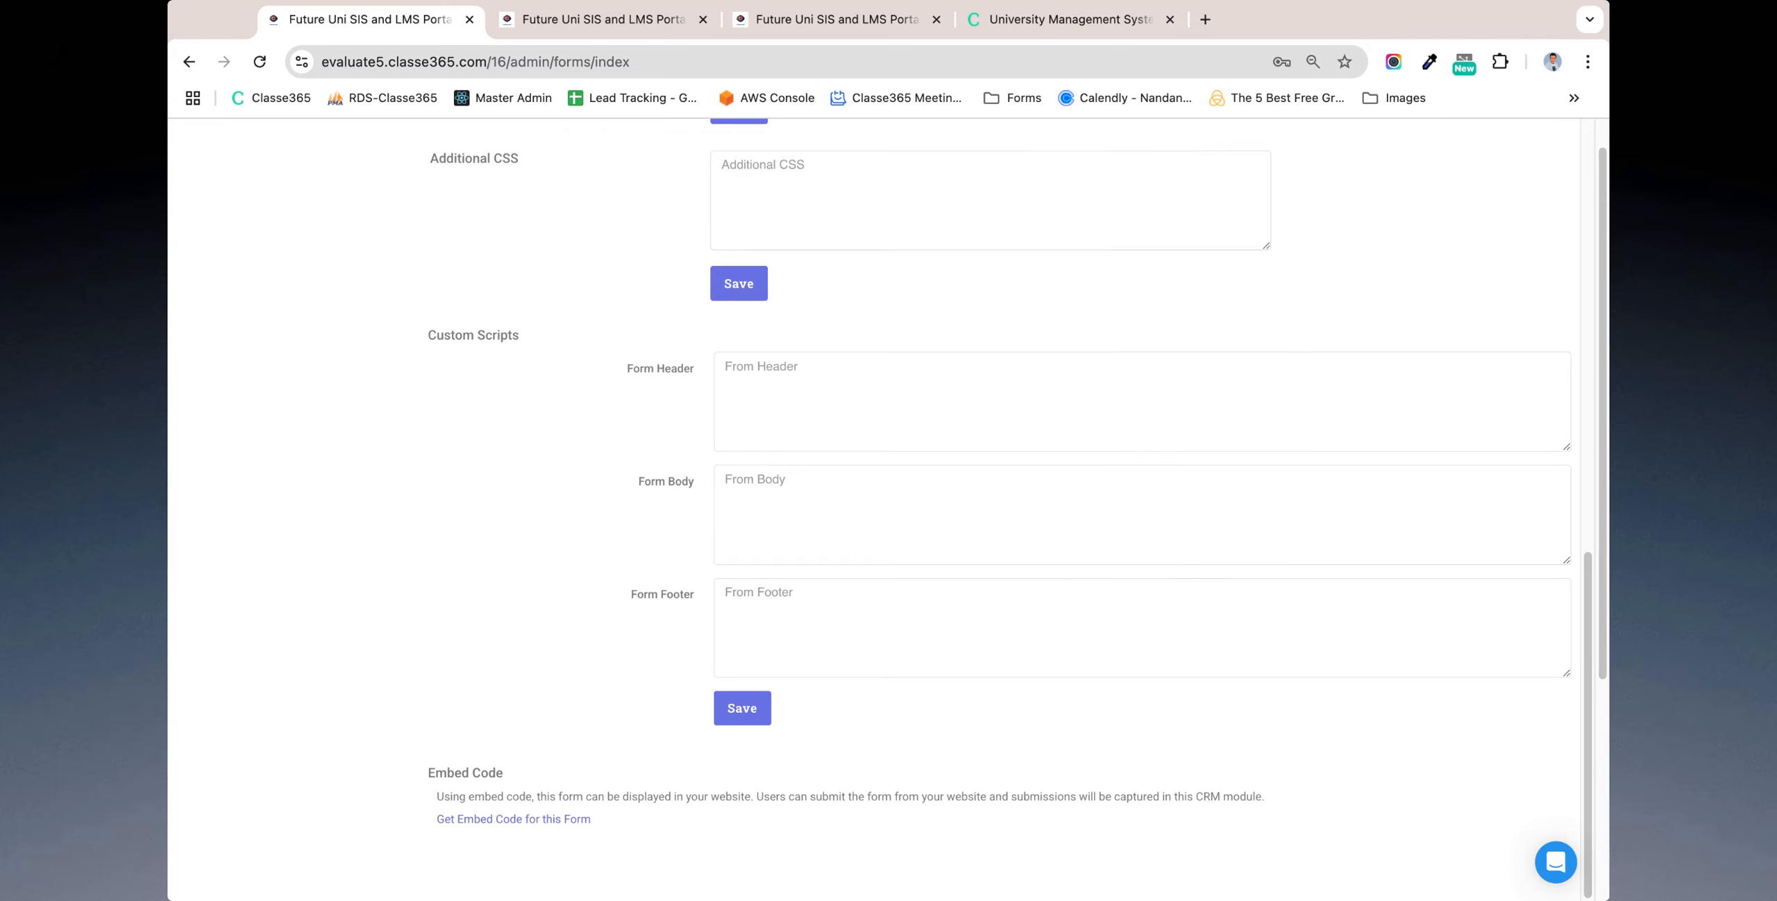
scroll(755, 611, "up", 10)
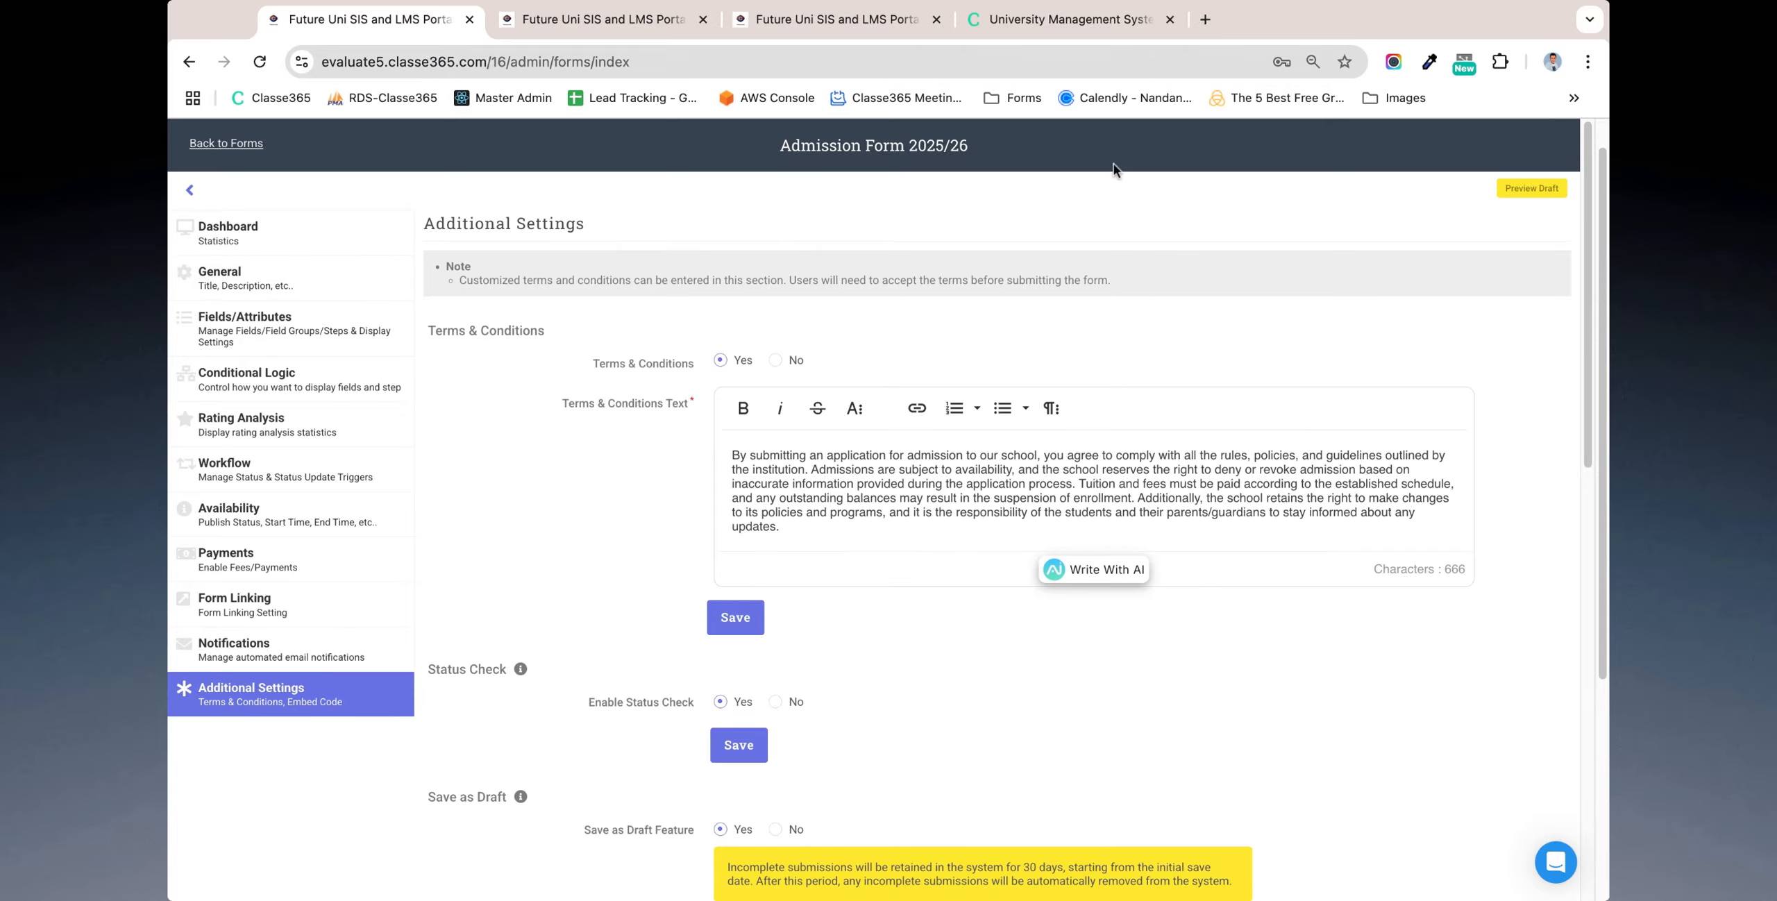
Look through the admission form preview down to its terms and submission area, and return to the form editor
left_click(644, 20)
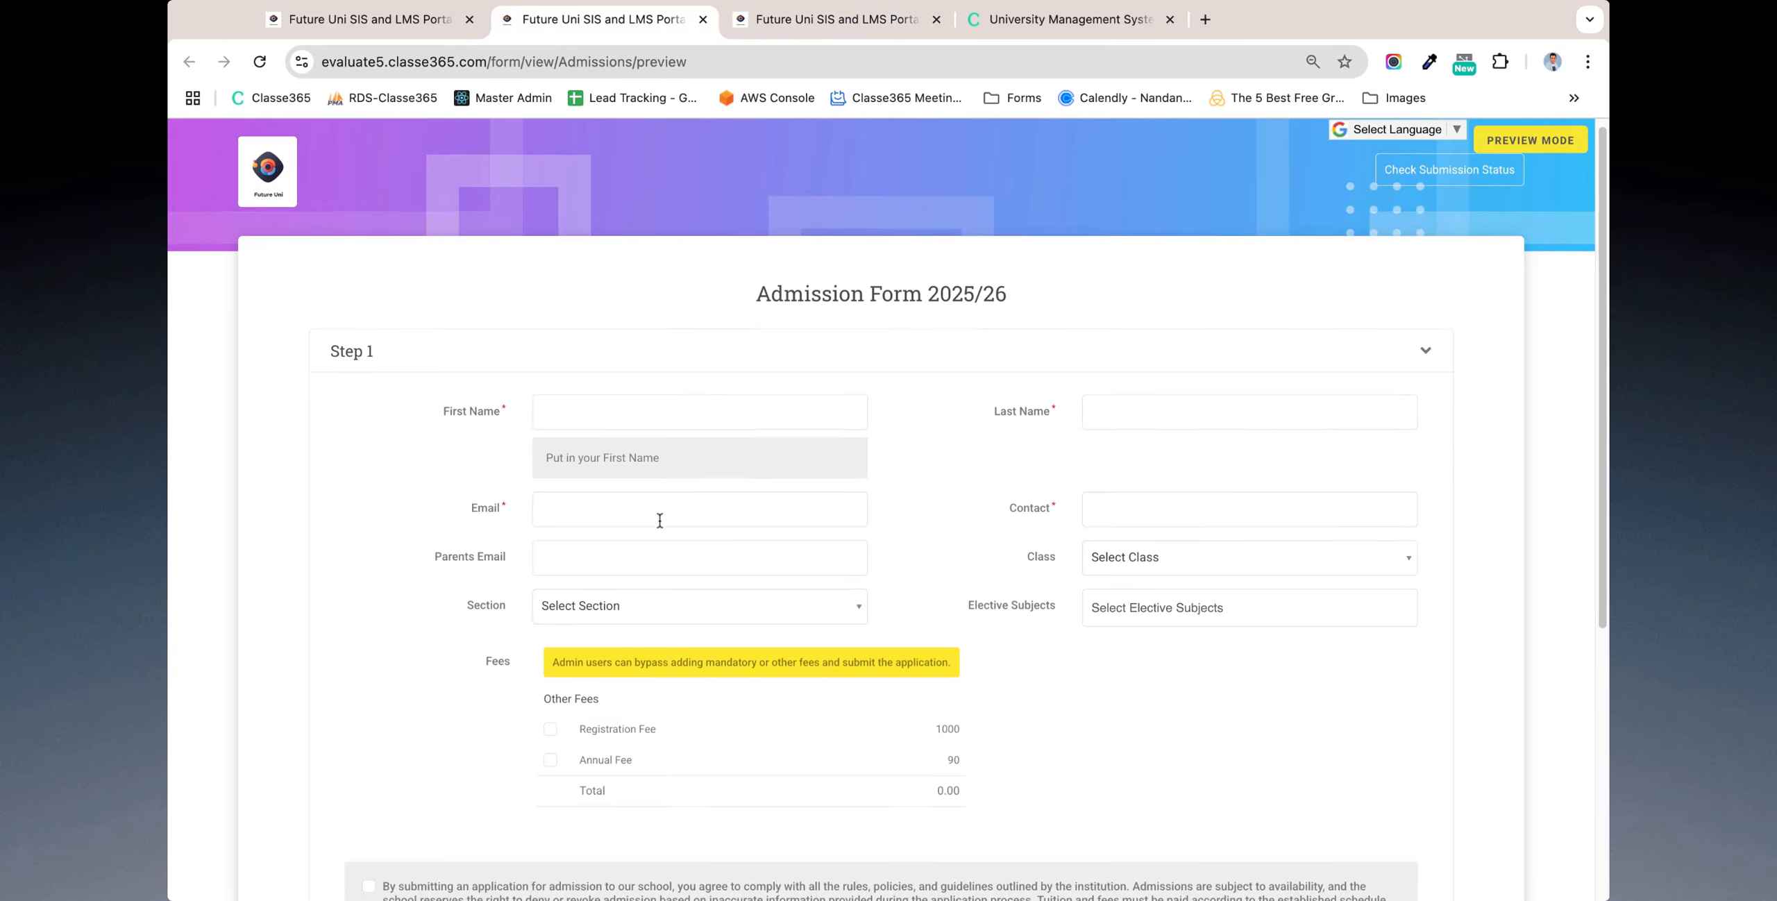
scroll(659, 521, "down", 4)
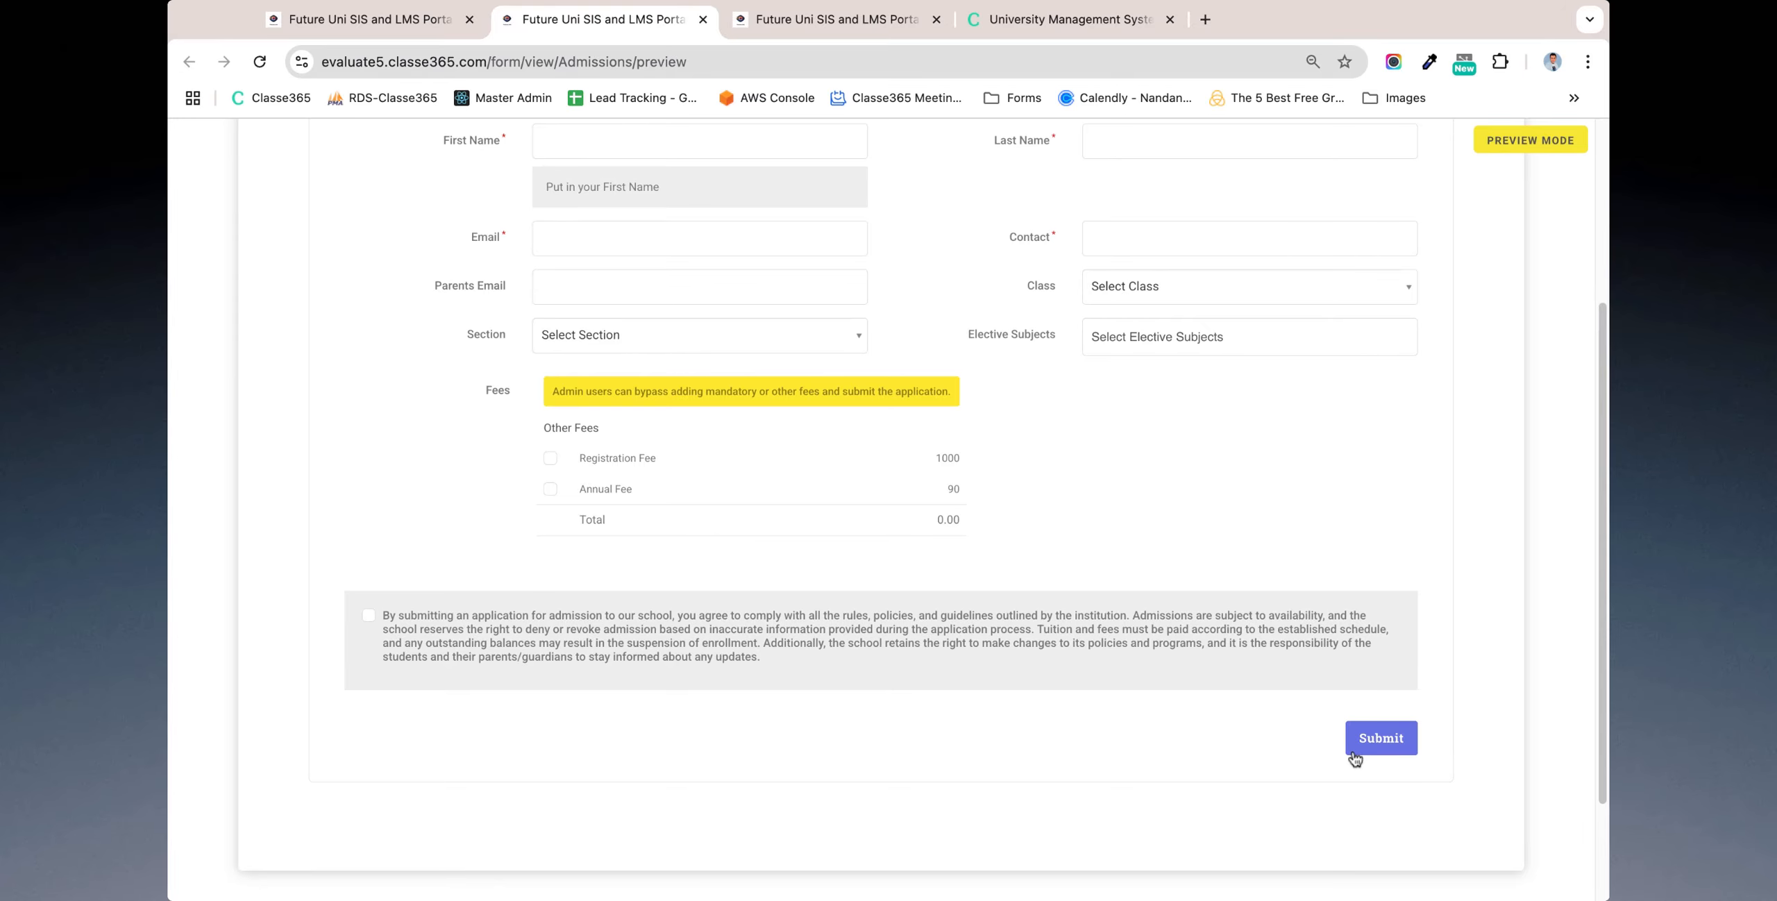
left_click(366, 19)
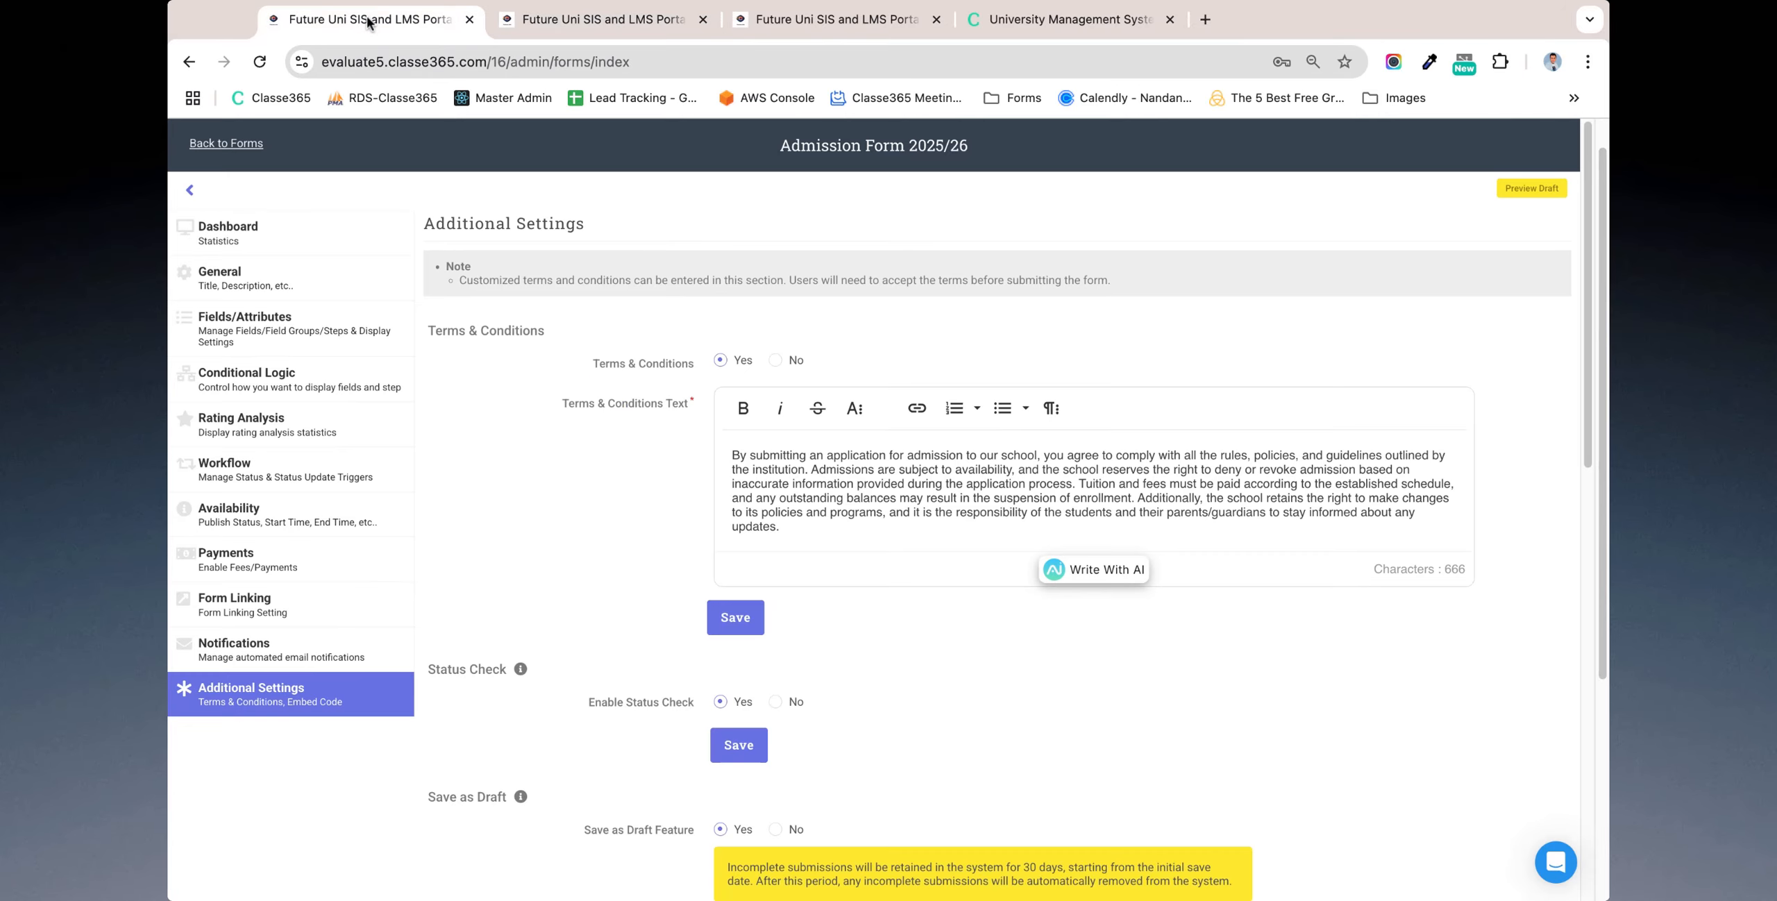
Leave the form editor for the forms list and open the submissions of the Enrollment form
left_click(232, 146)
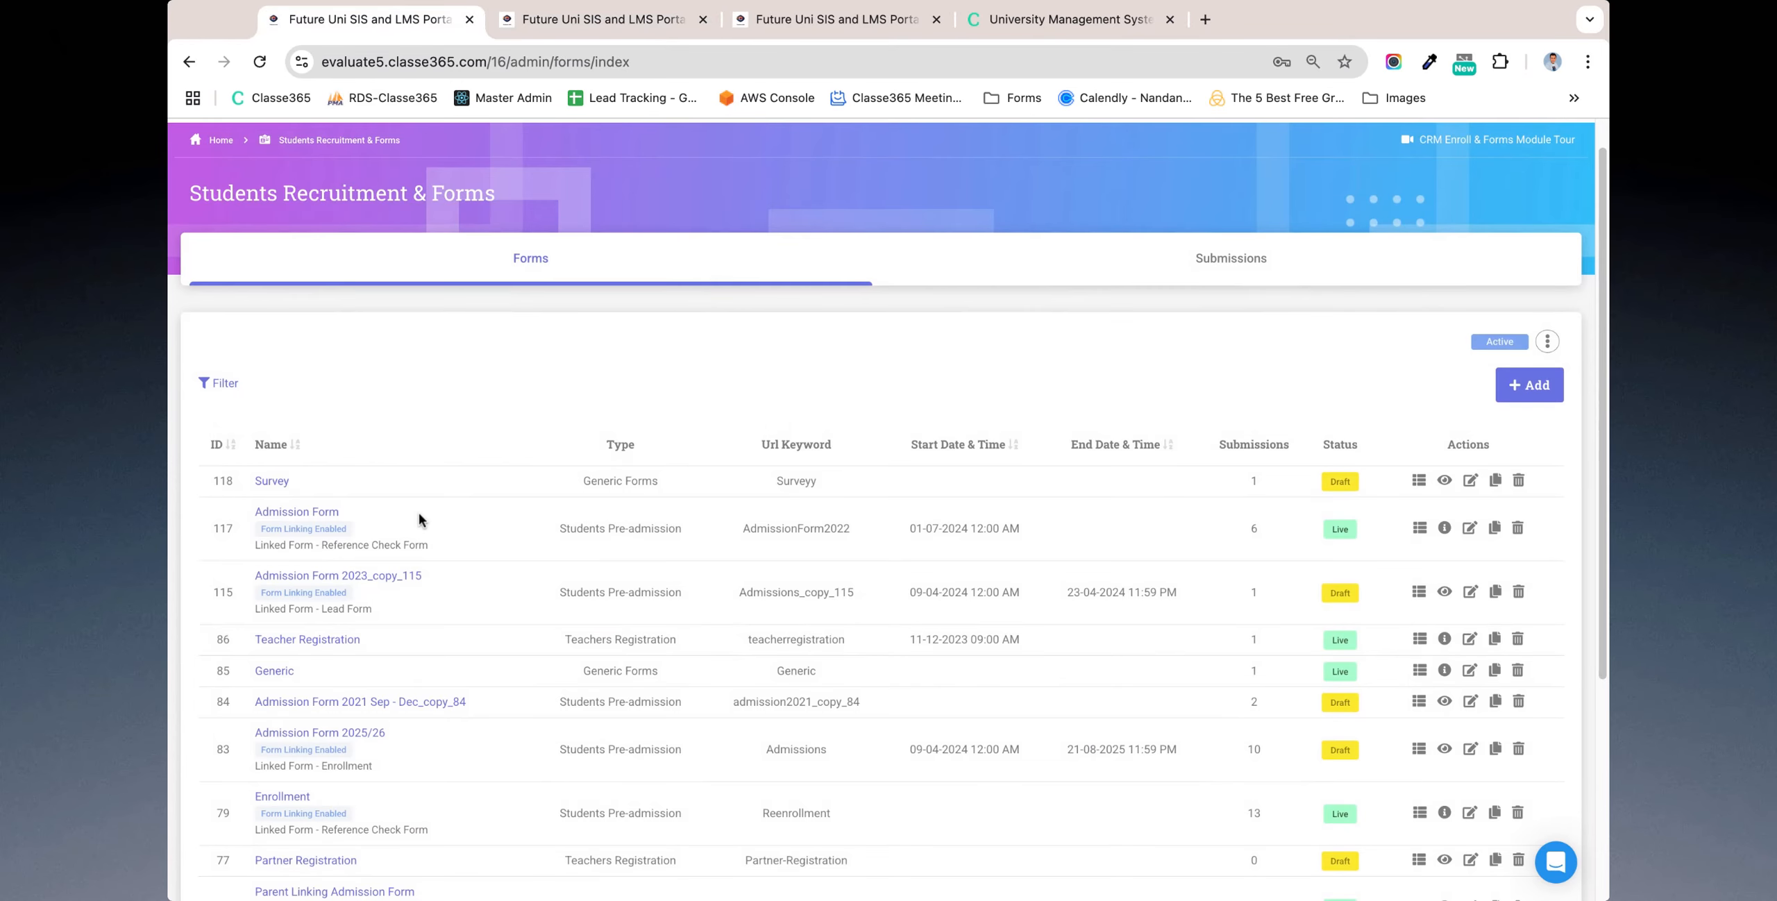
scroll(419, 514, "down", 3)
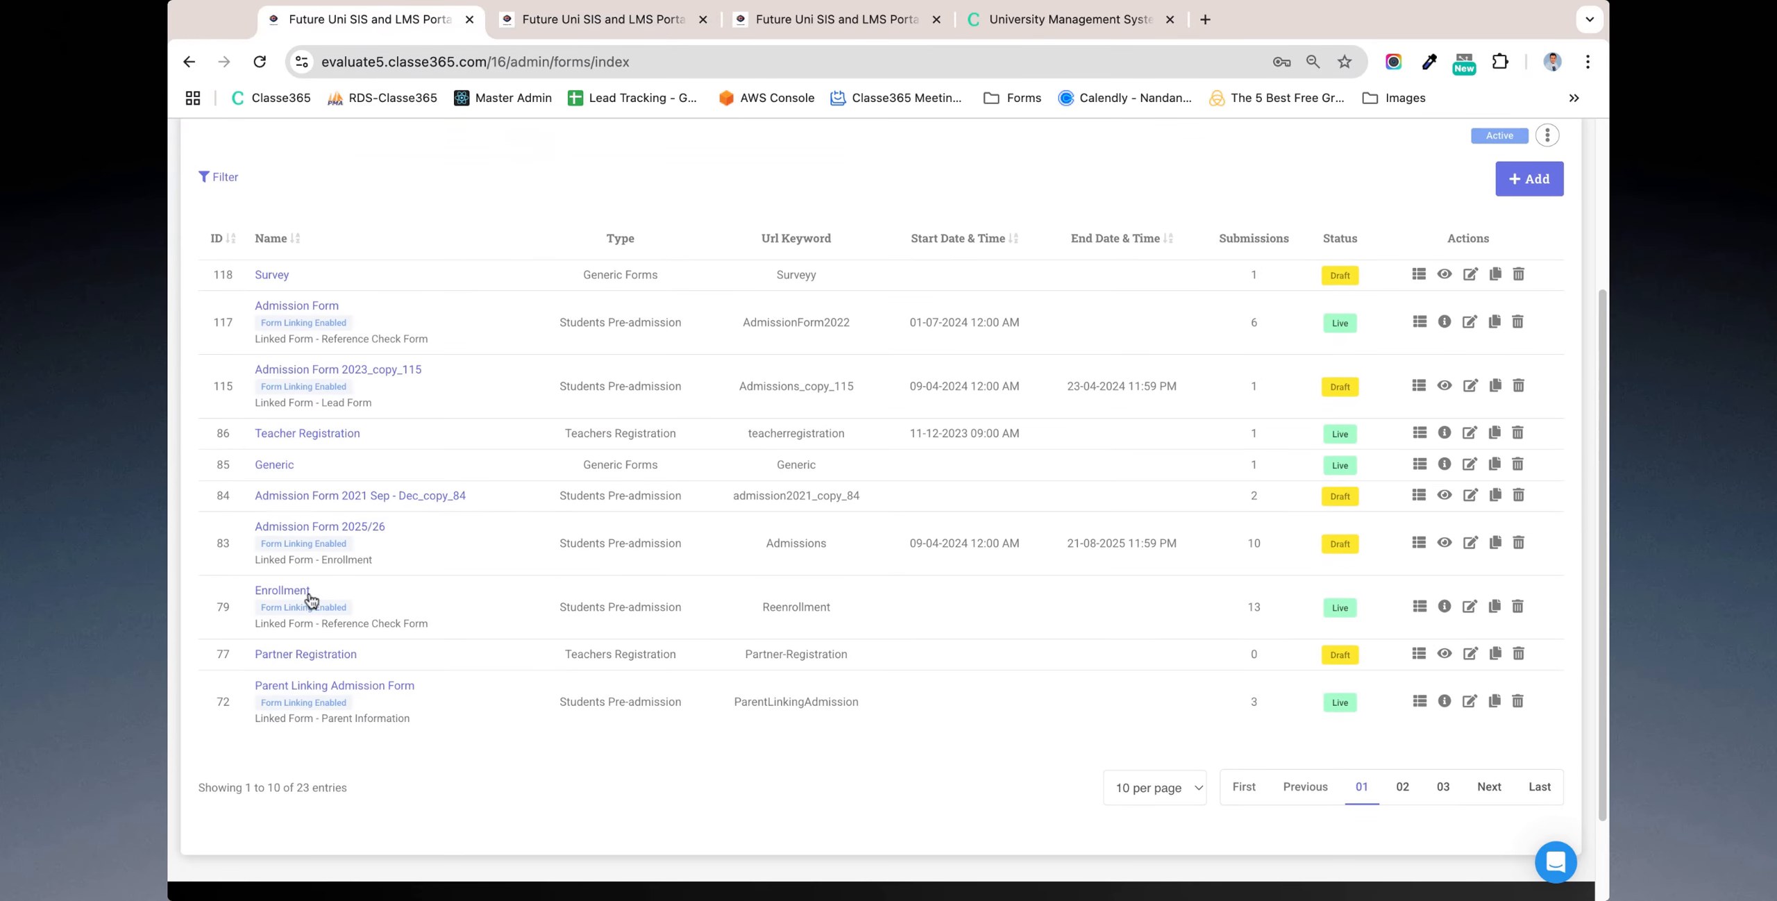
left_click(291, 592)
scroll(625, 479, "up", 4)
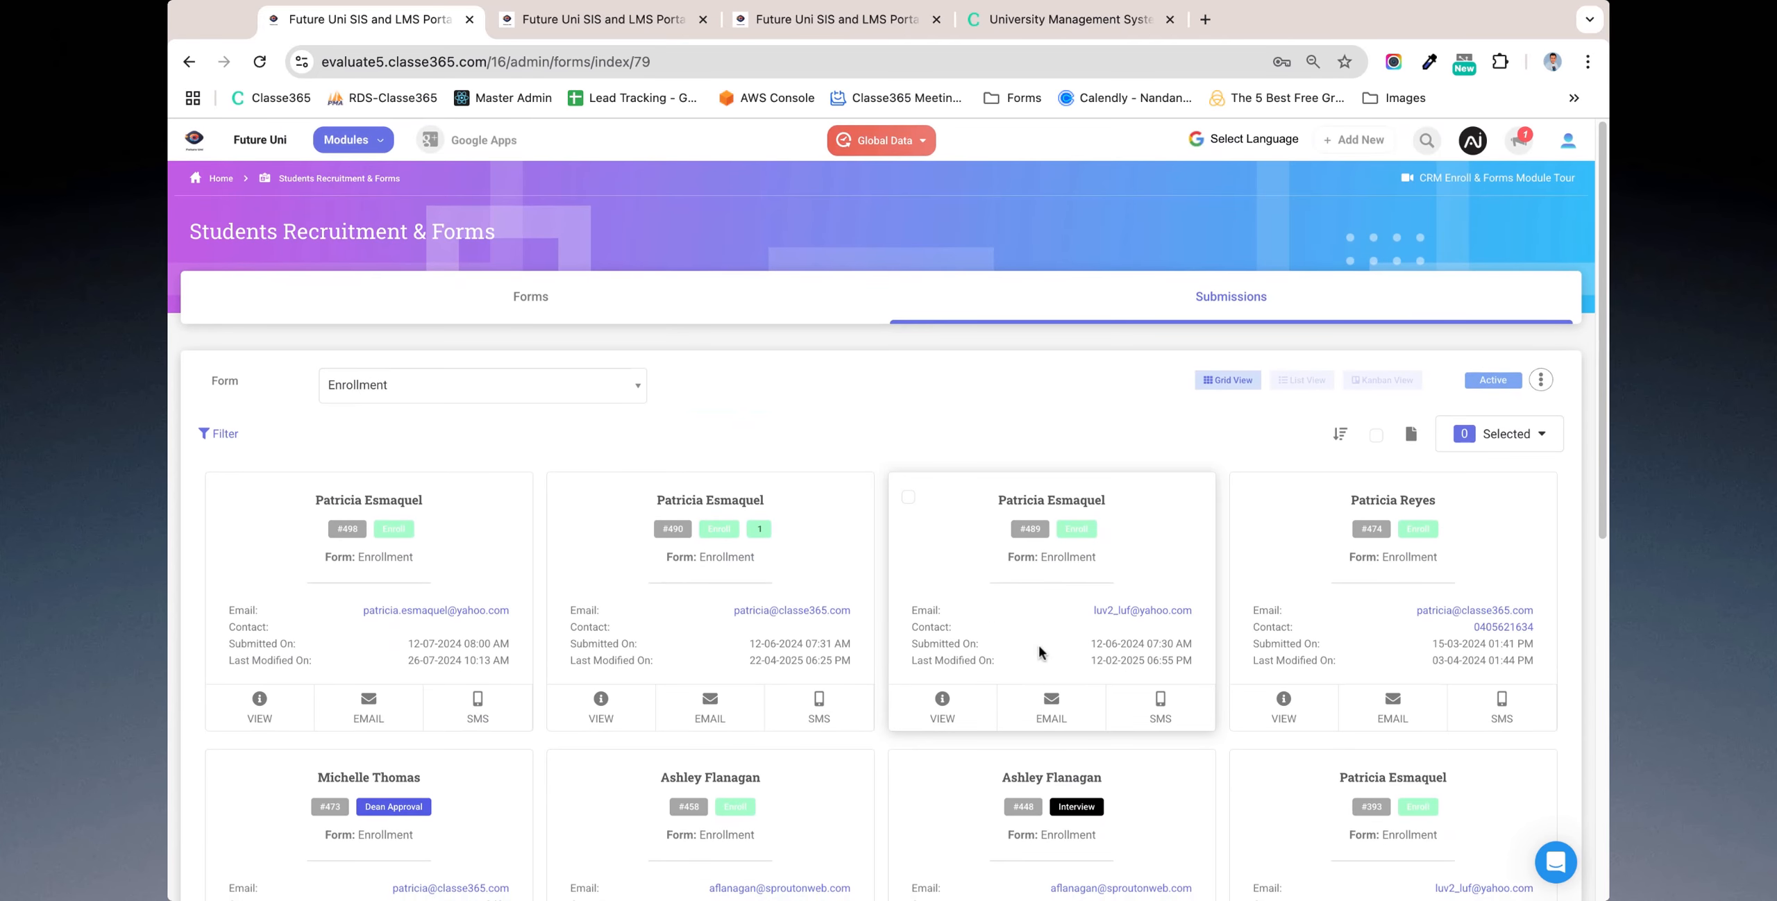
Show the Enrollment submissions in List View, switch them to Kanban View and examine the status columns
left_click(1315, 380)
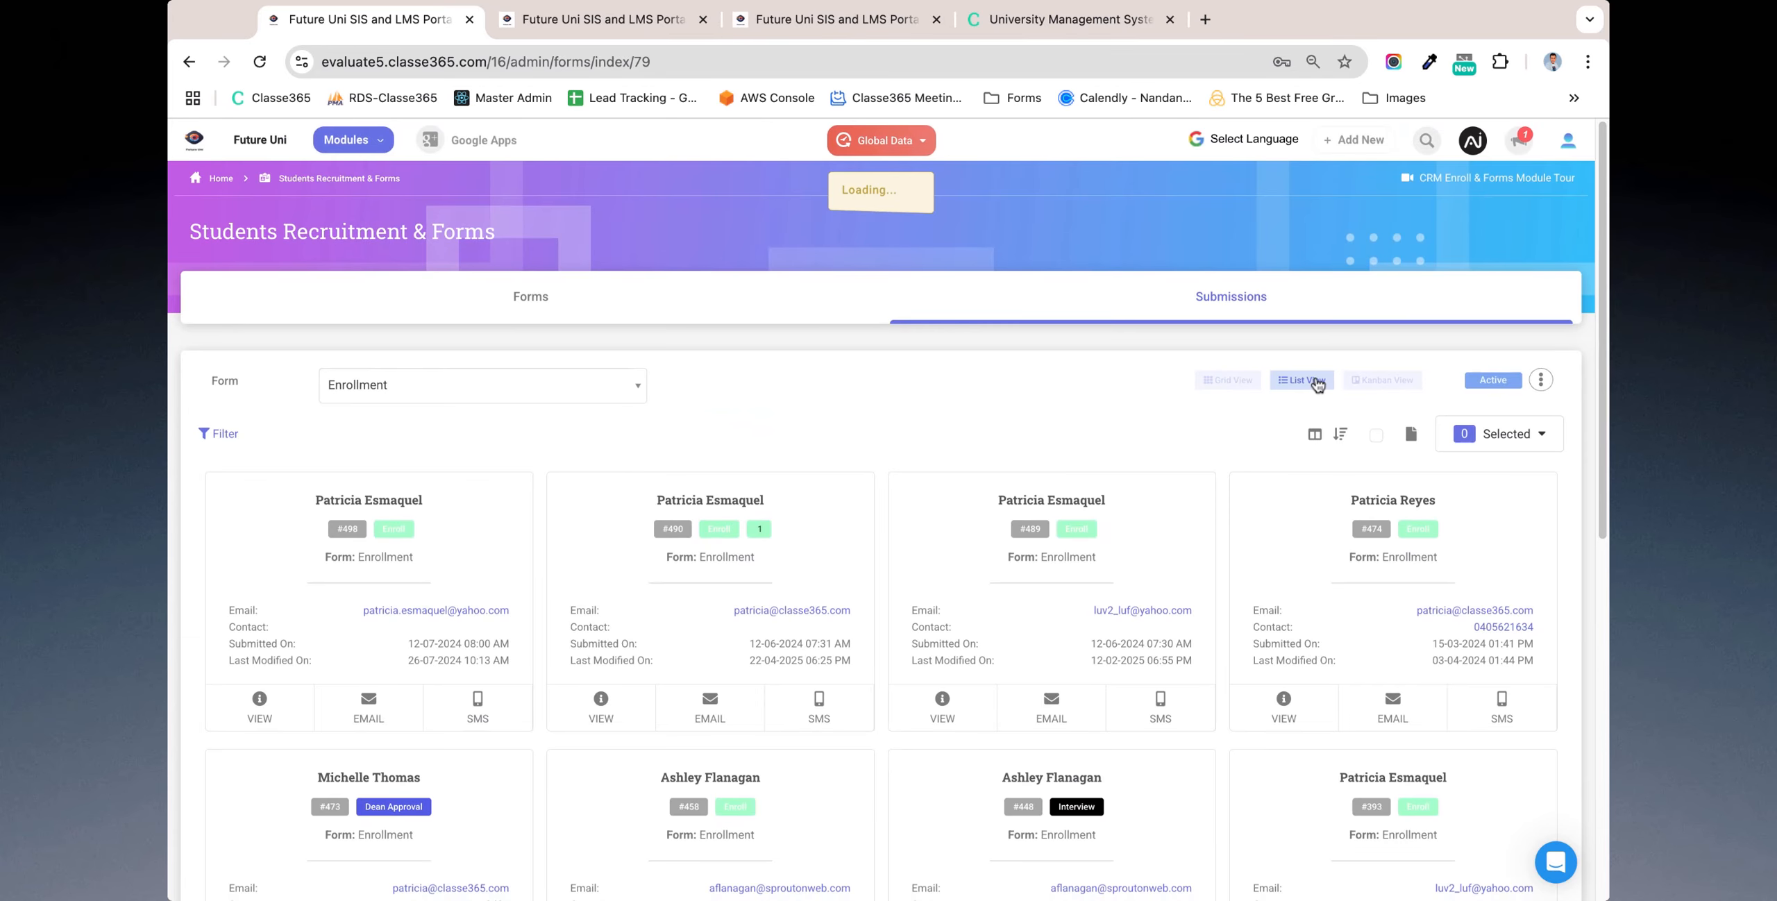
left_click(1382, 383)
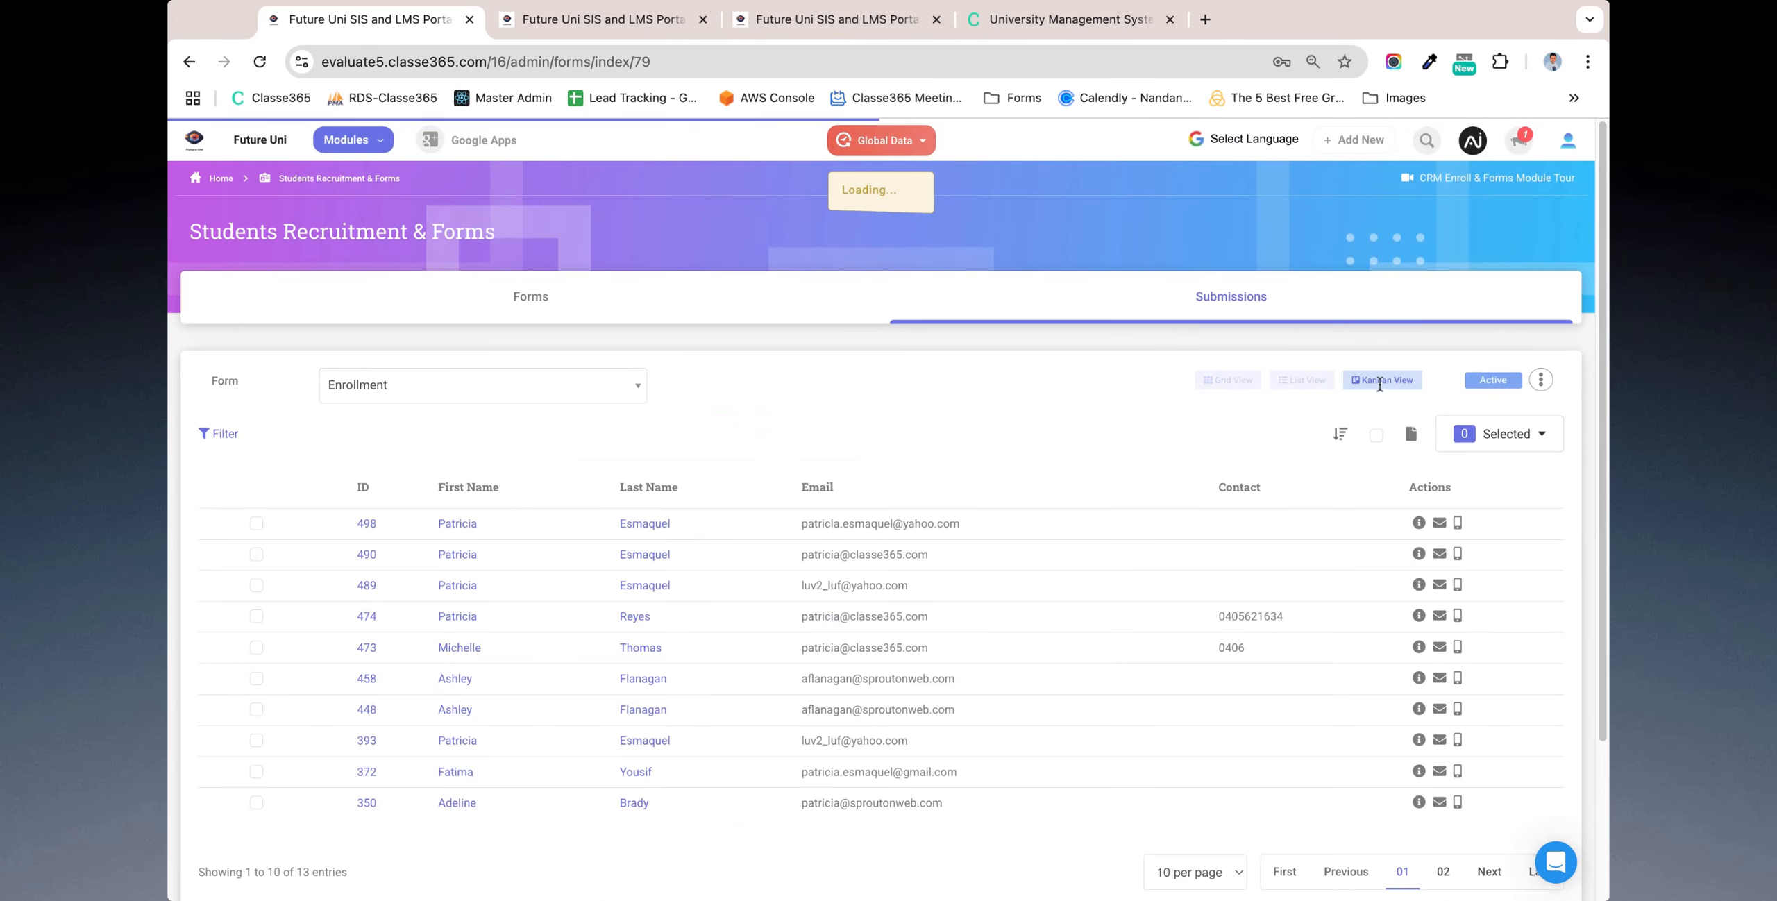
scroll(797, 526, "down", 2)
scroll(797, 526, "down", 1)
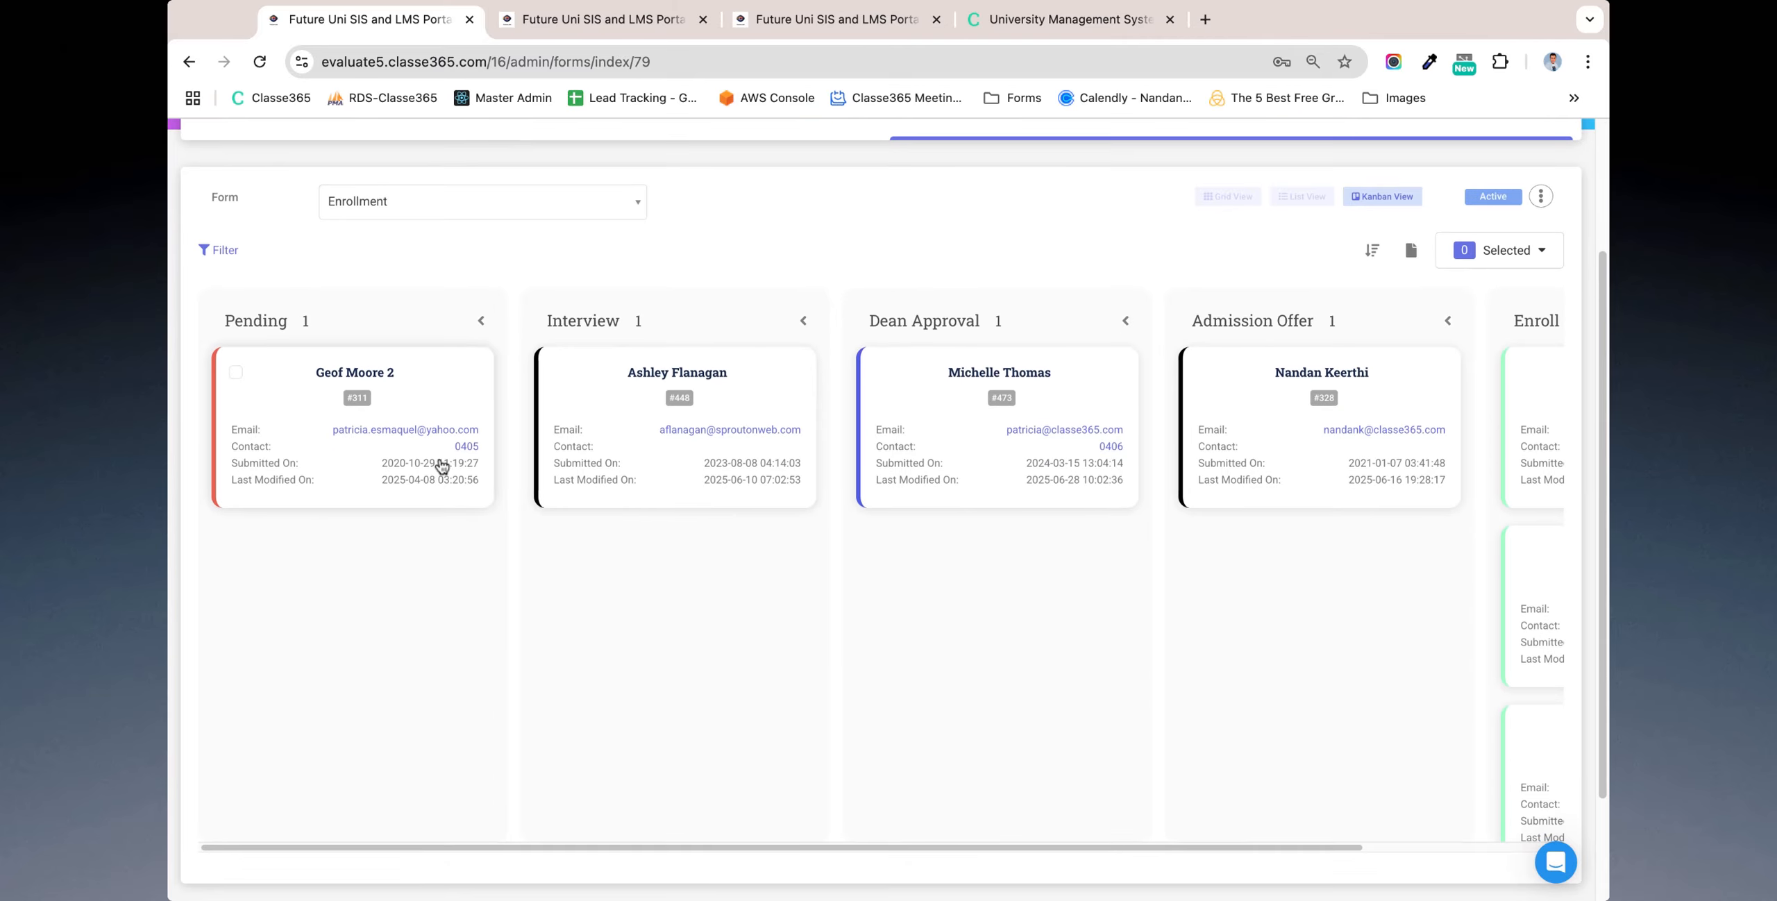
Examine the Kanban status columns, open the submission under Admission Offer and look through its Step 1 details and activity log
scroll(725, 497, "right", 3)
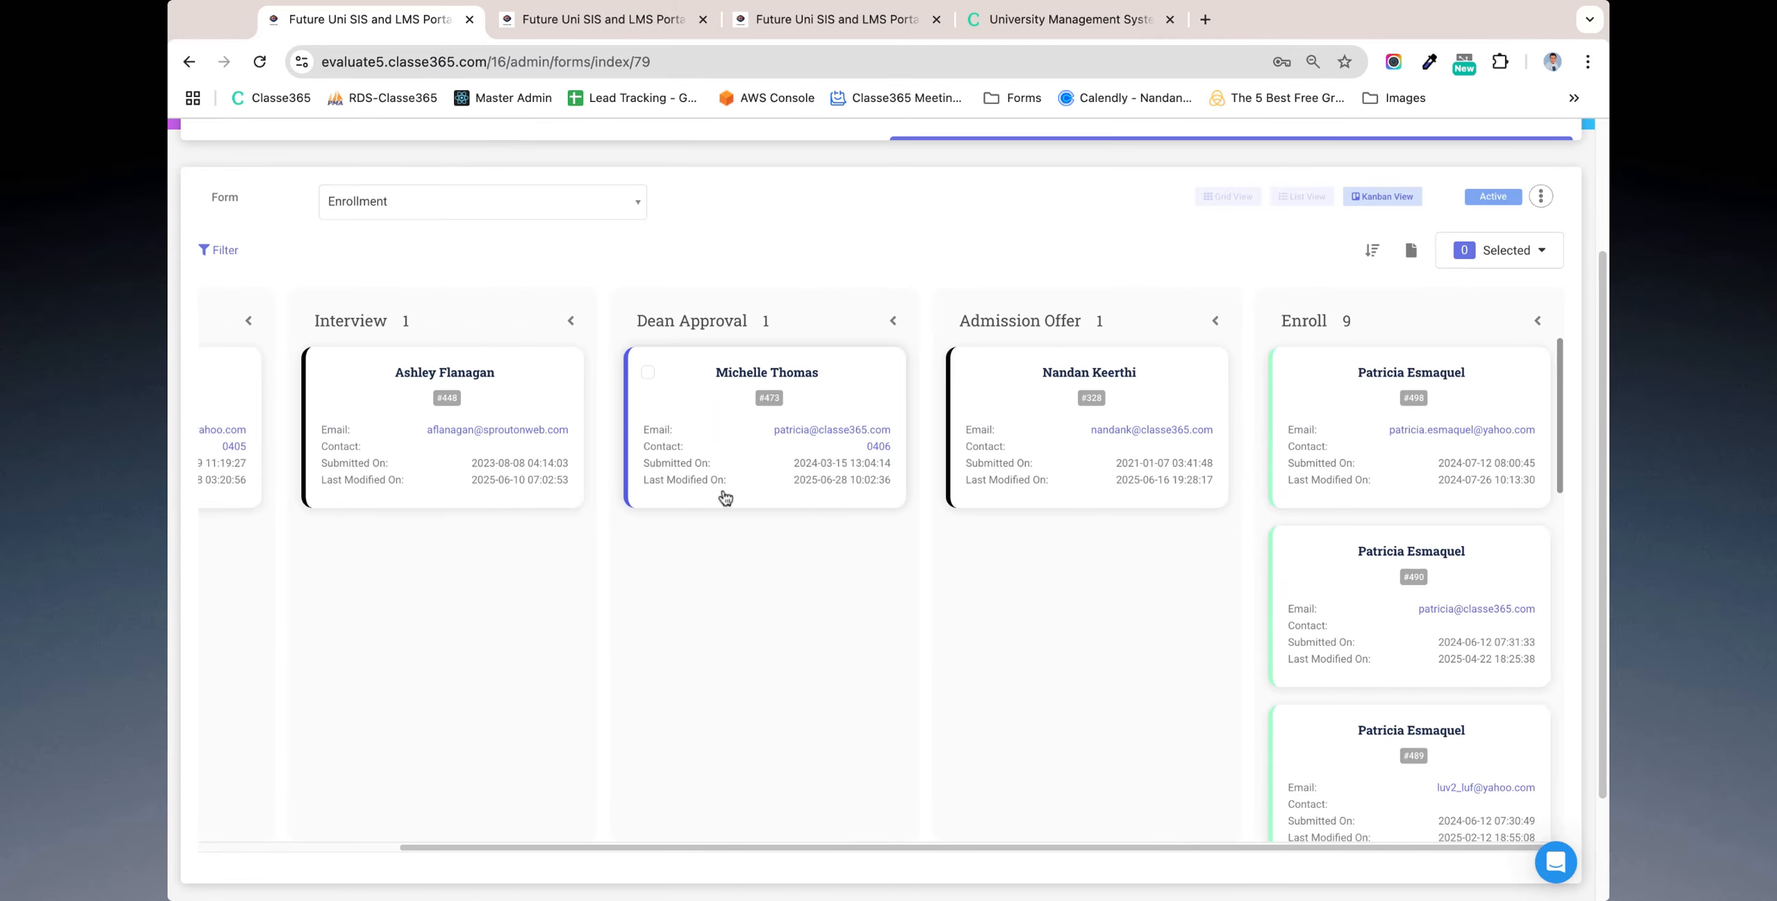
scroll(827, 463, "left", 3)
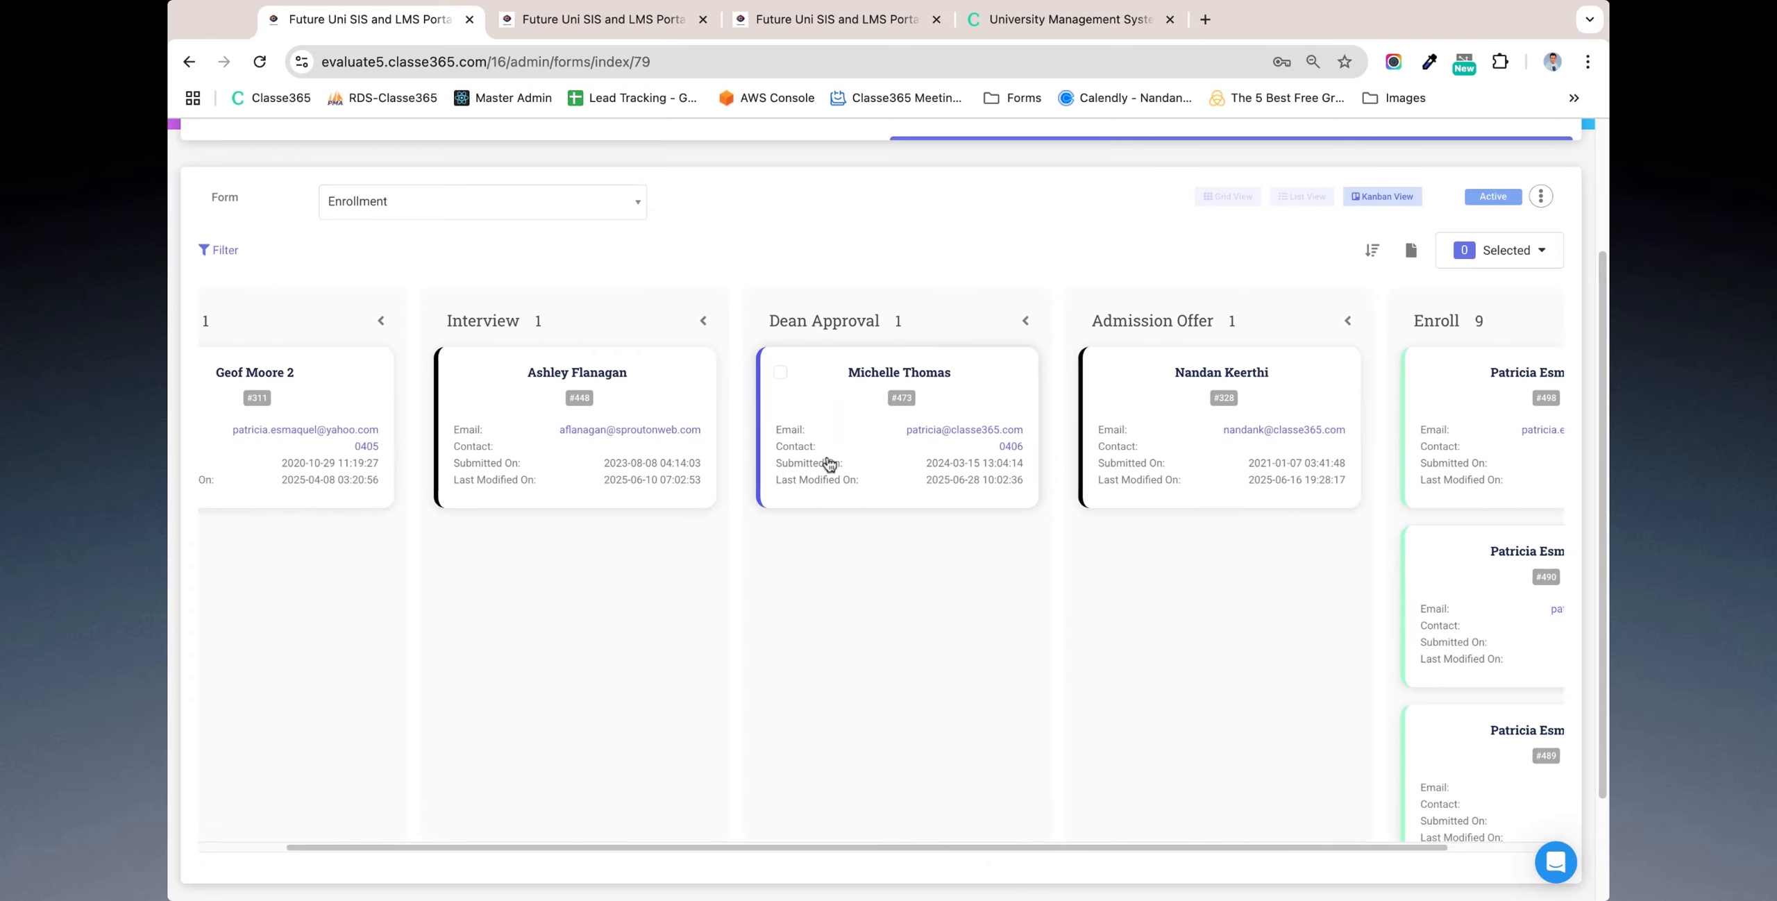
left_click(1288, 372)
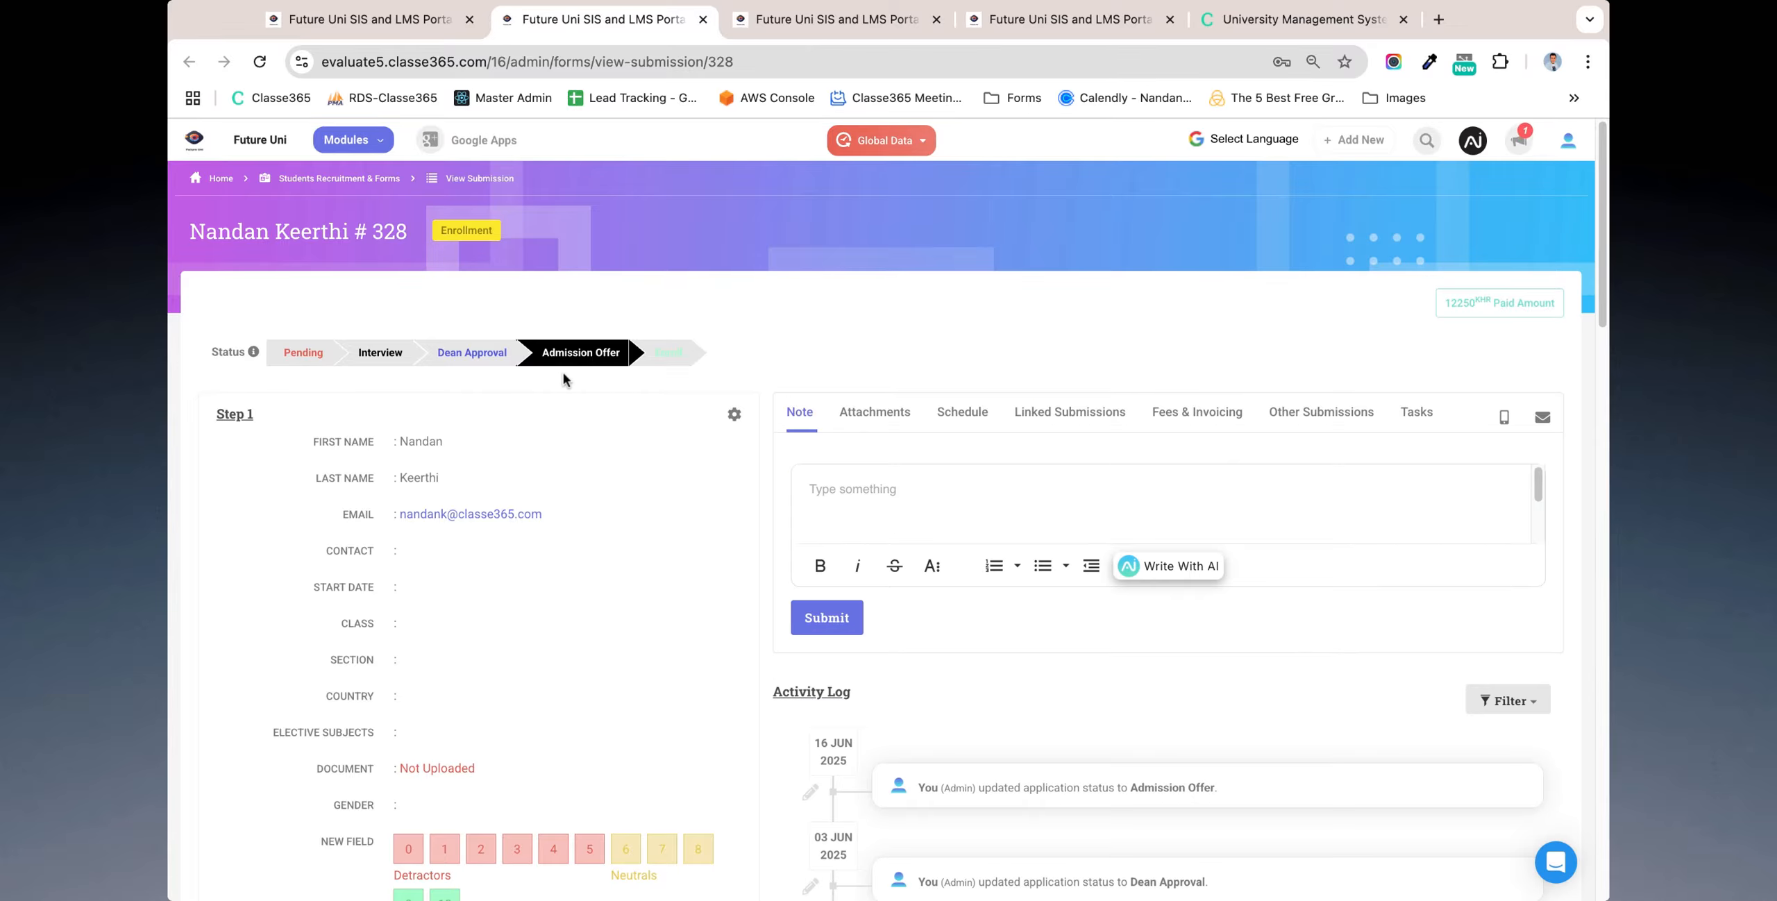
scroll(416, 453, "down", 2)
scroll(416, 454, "down", 1)
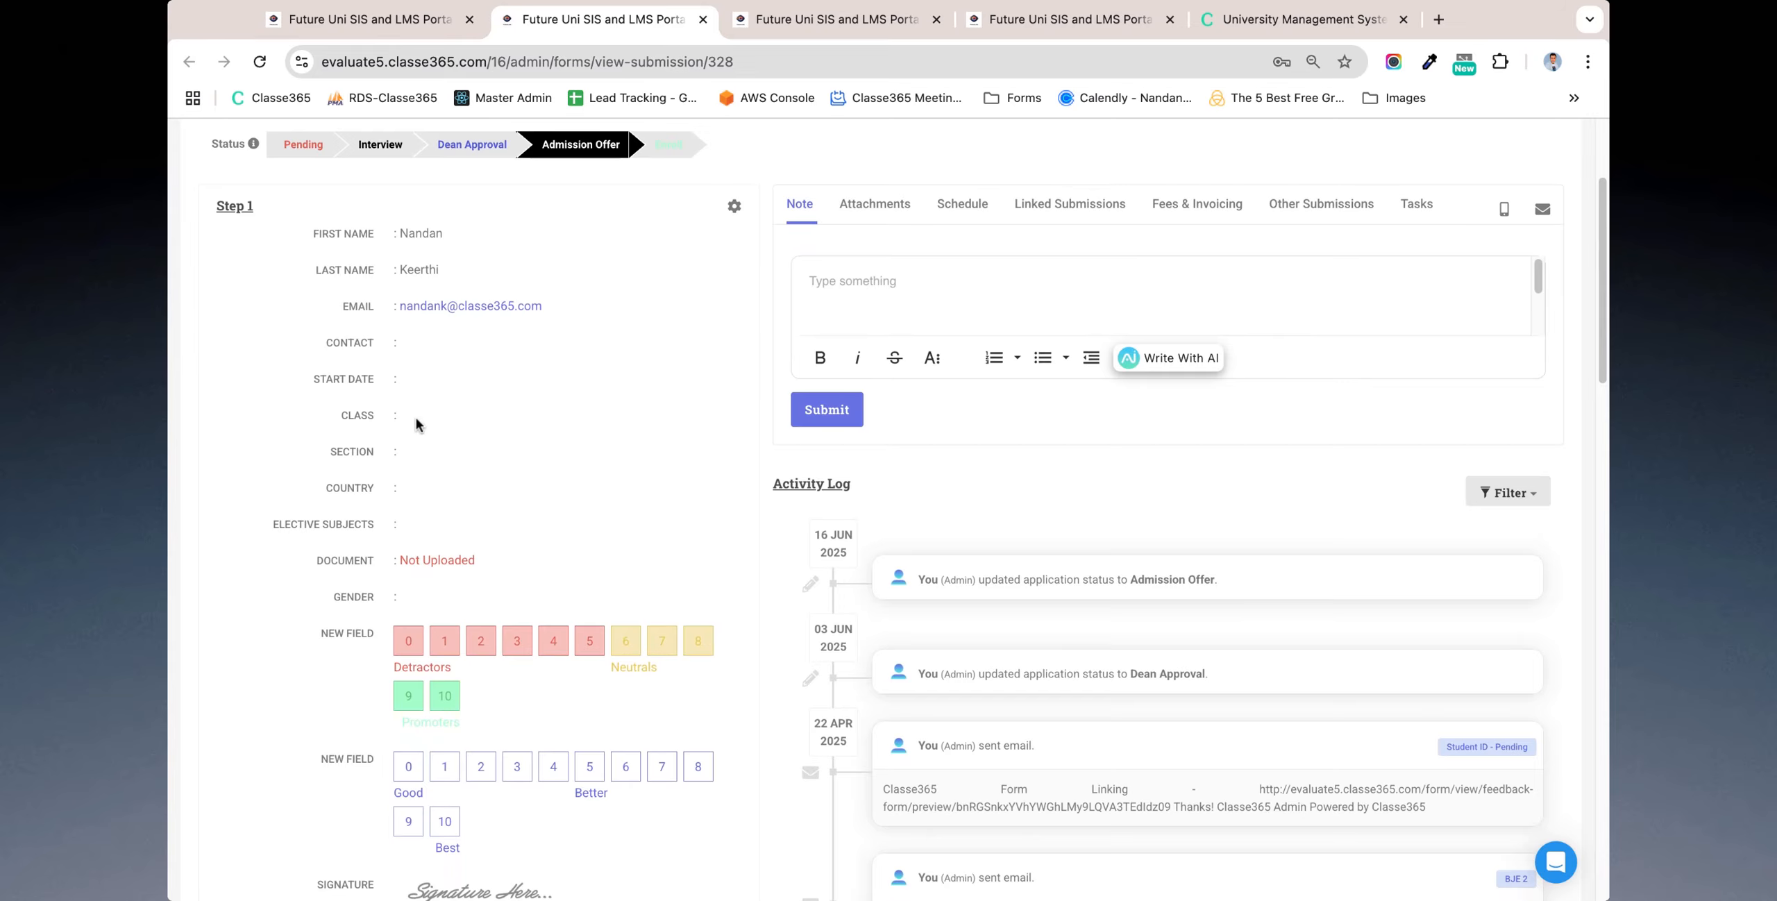
scroll(451, 553, "down", 3)
scroll(450, 554, "up", 5)
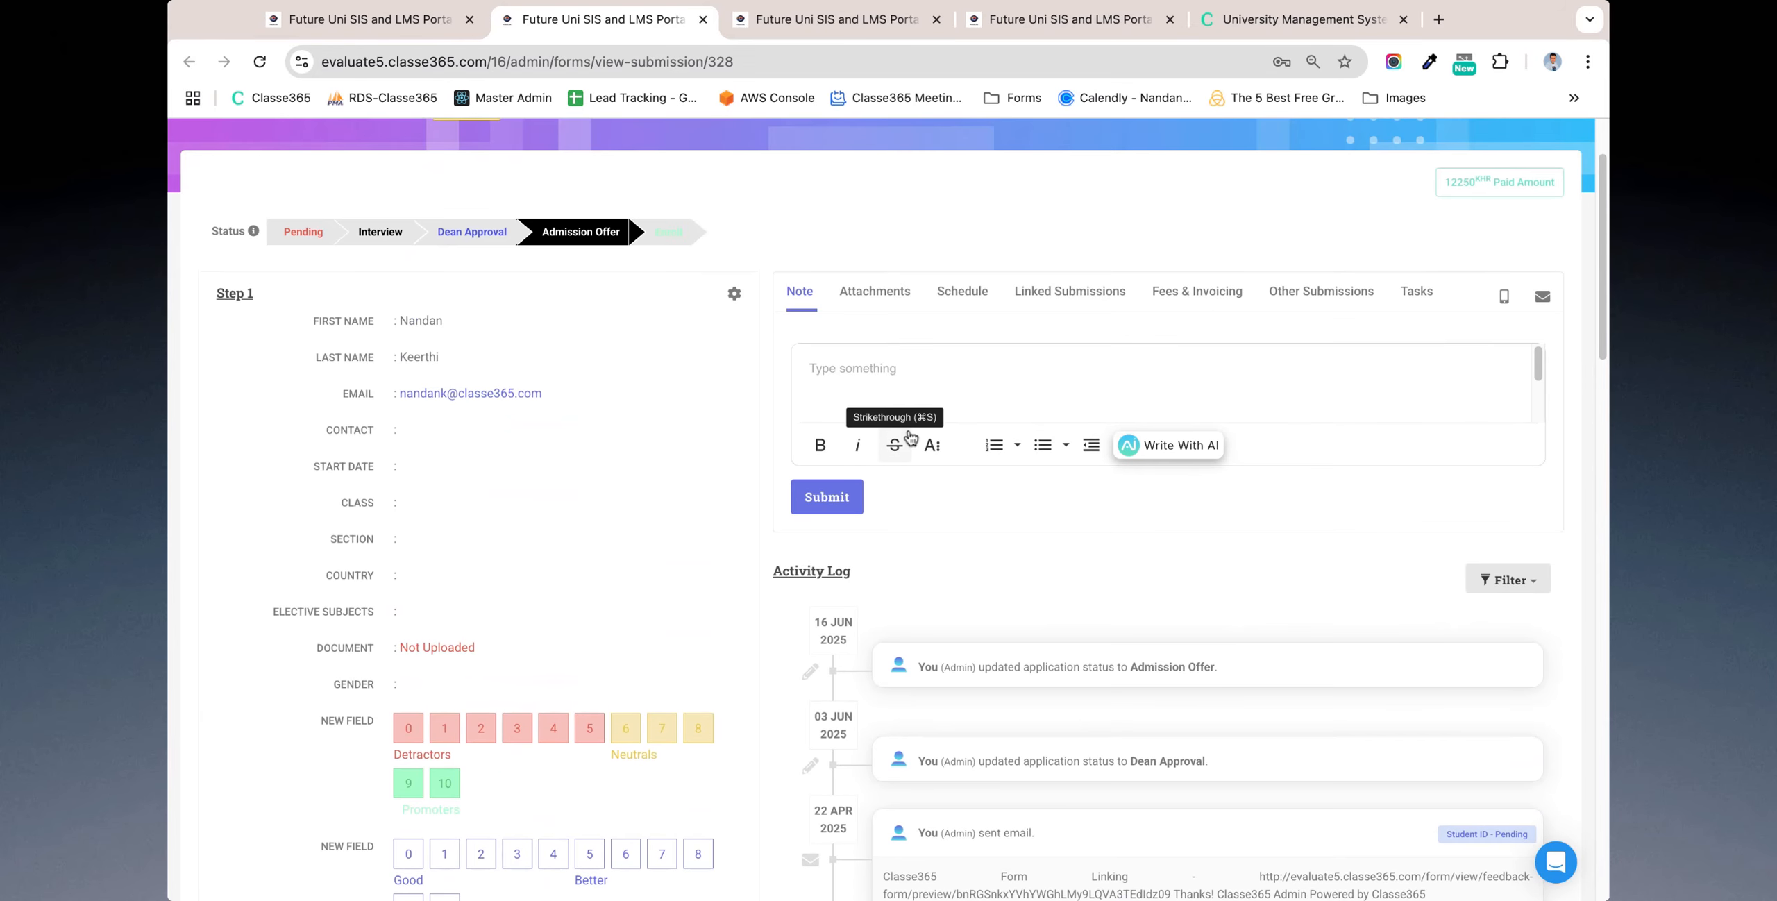
Review the submission's Attachments, Schedule, Linked Submissions, Fees & Invoicing and Other Submissions sections
left_click(875, 305)
left_click(962, 307)
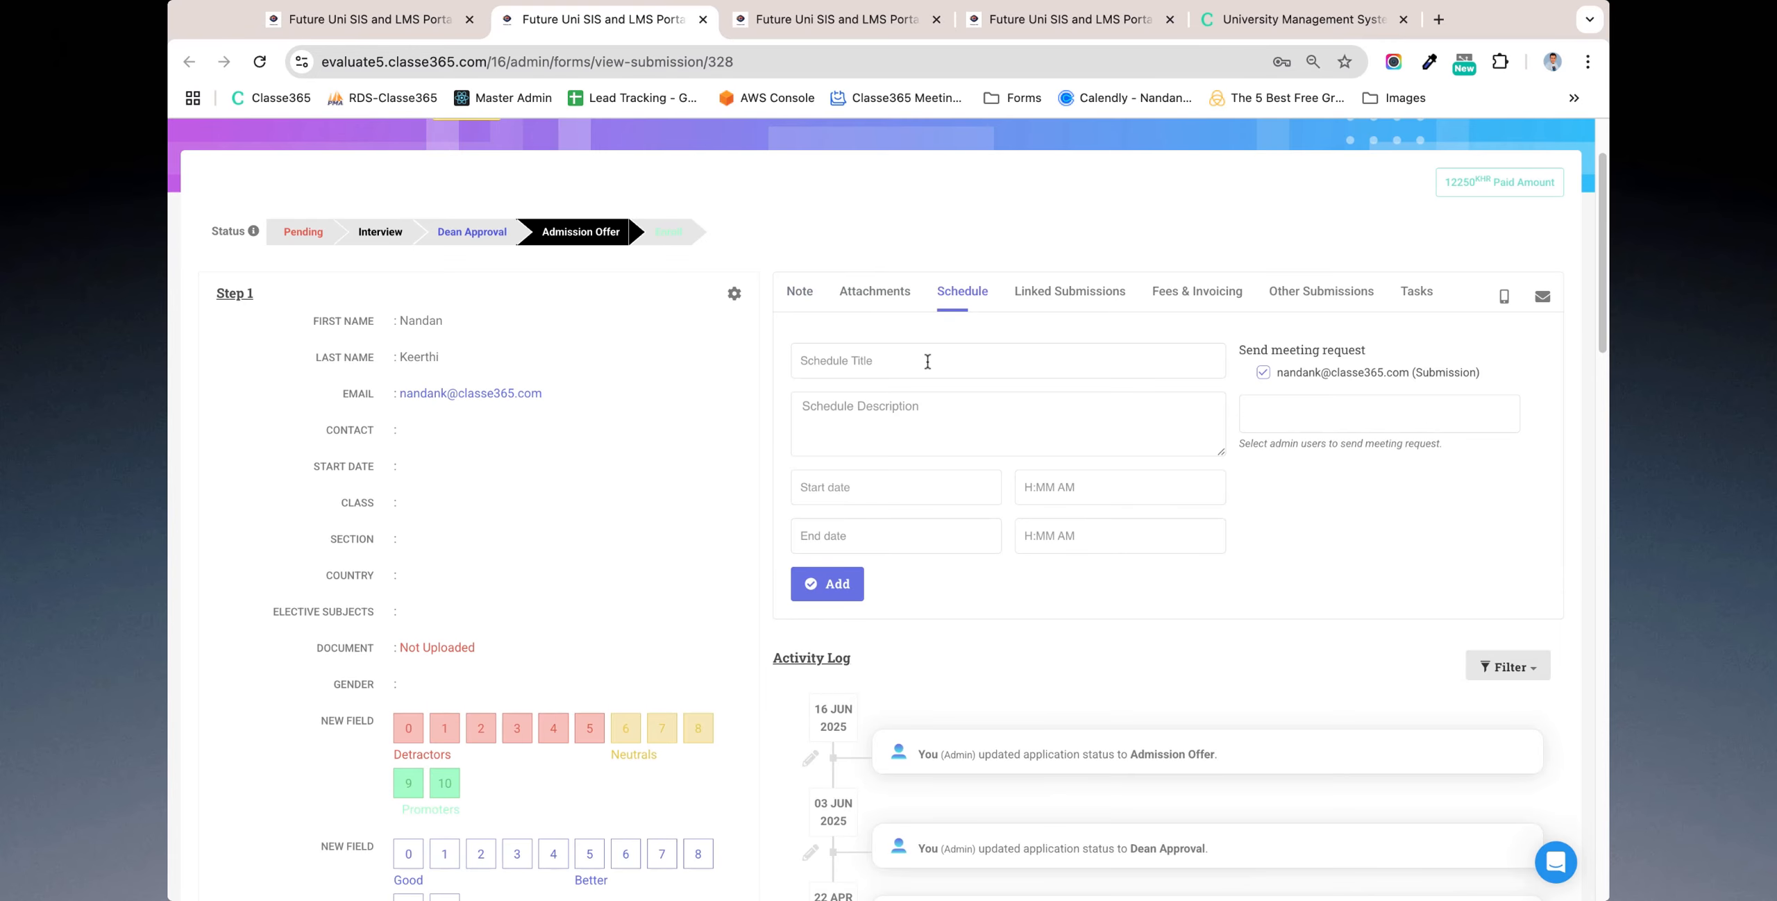
left_click(1070, 295)
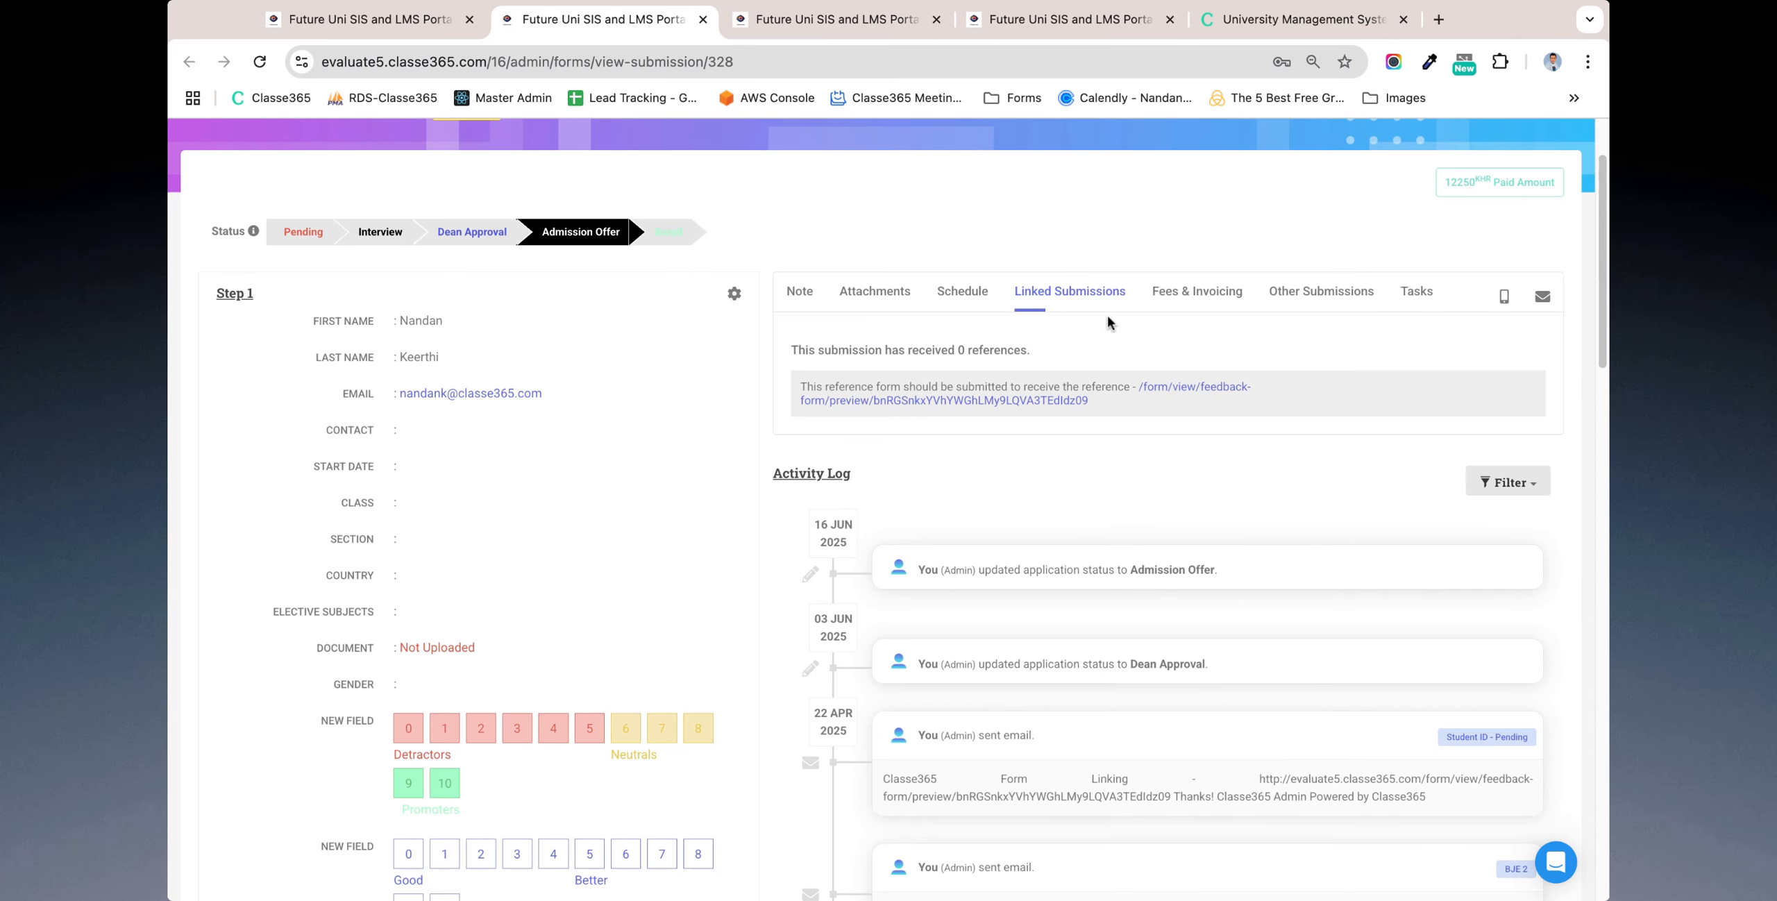
left_click(1189, 309)
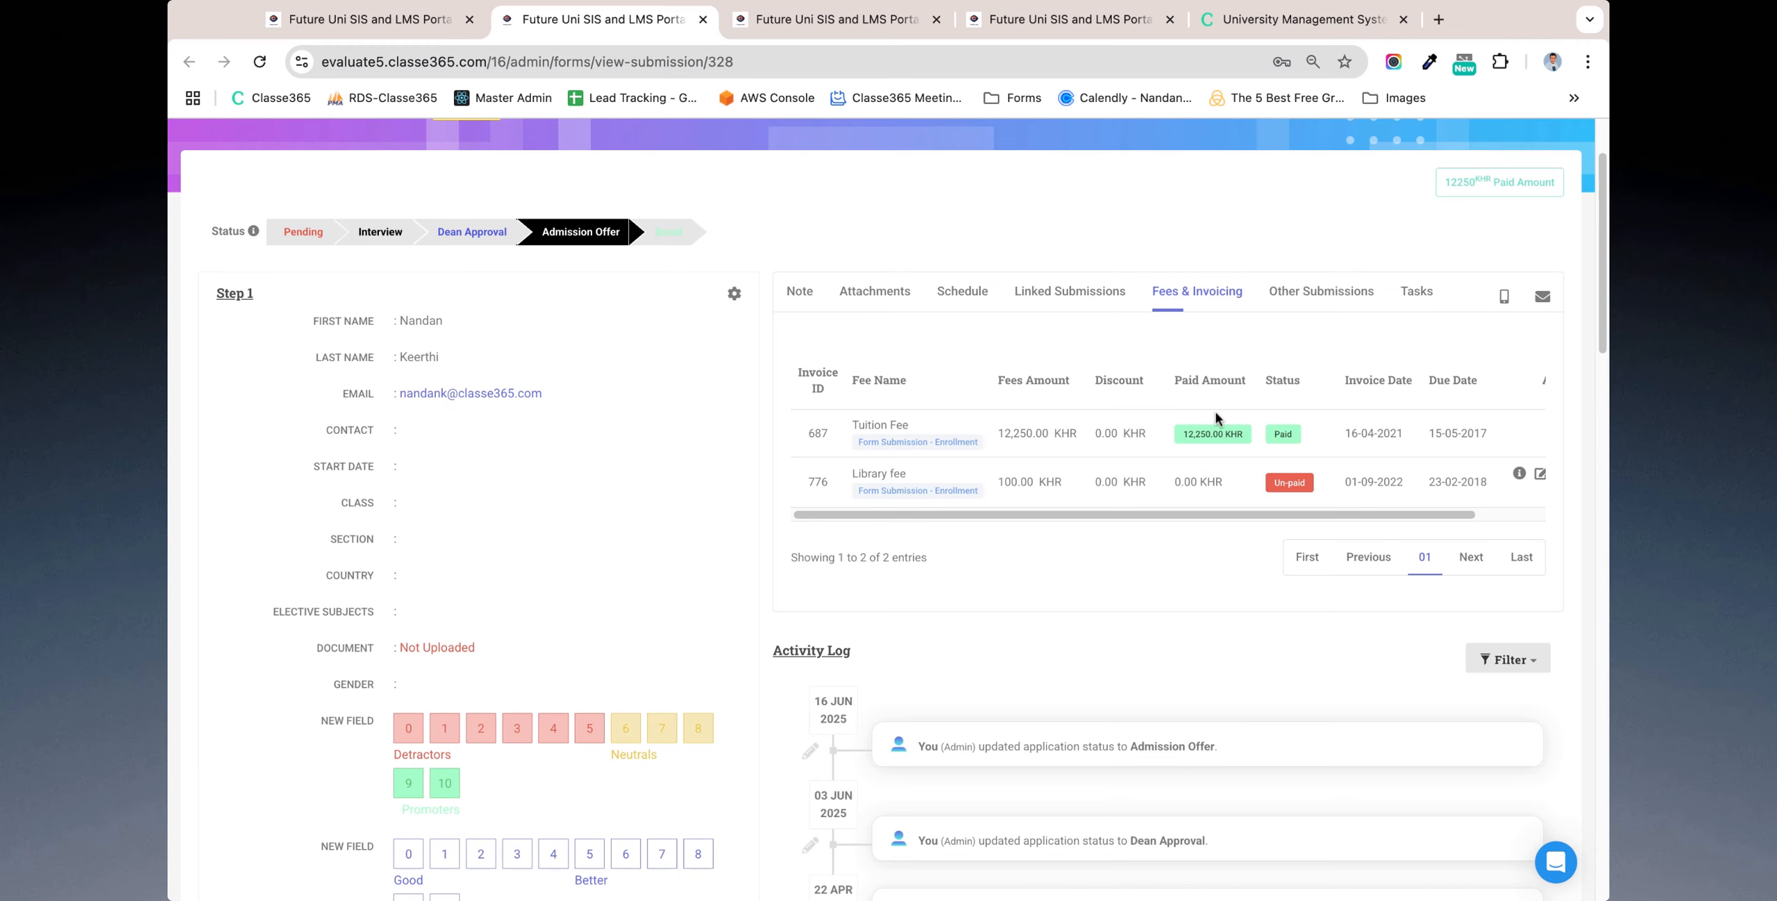
left_click(1322, 293)
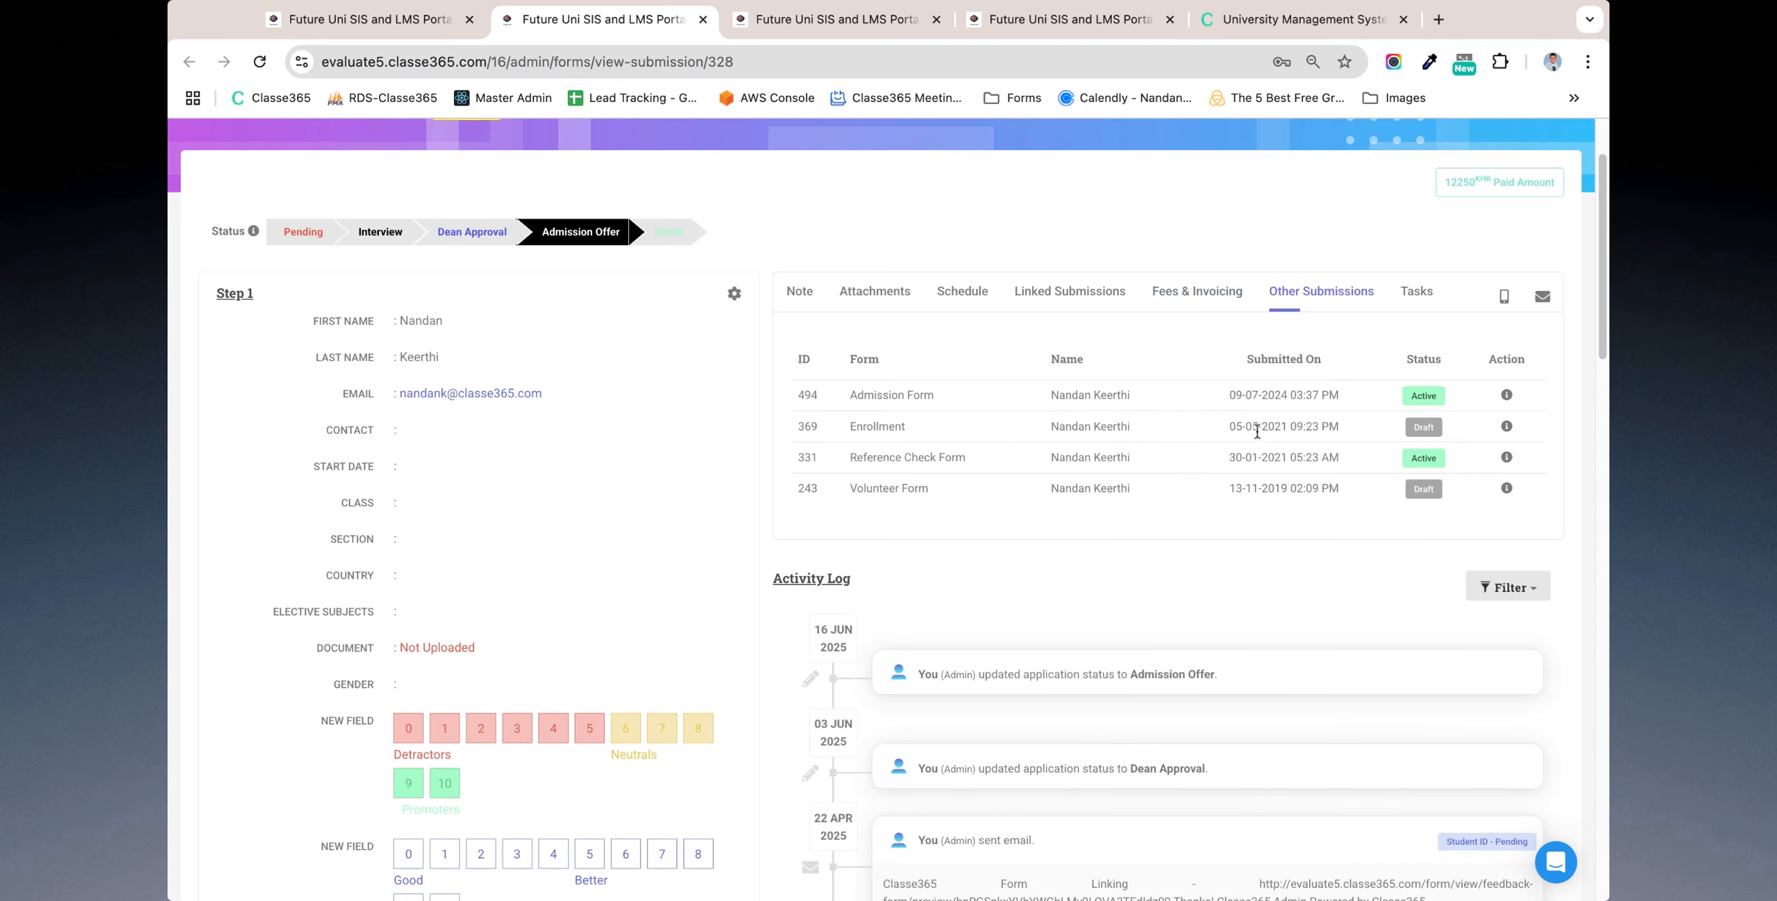
scroll(1164, 377, "down", 1)
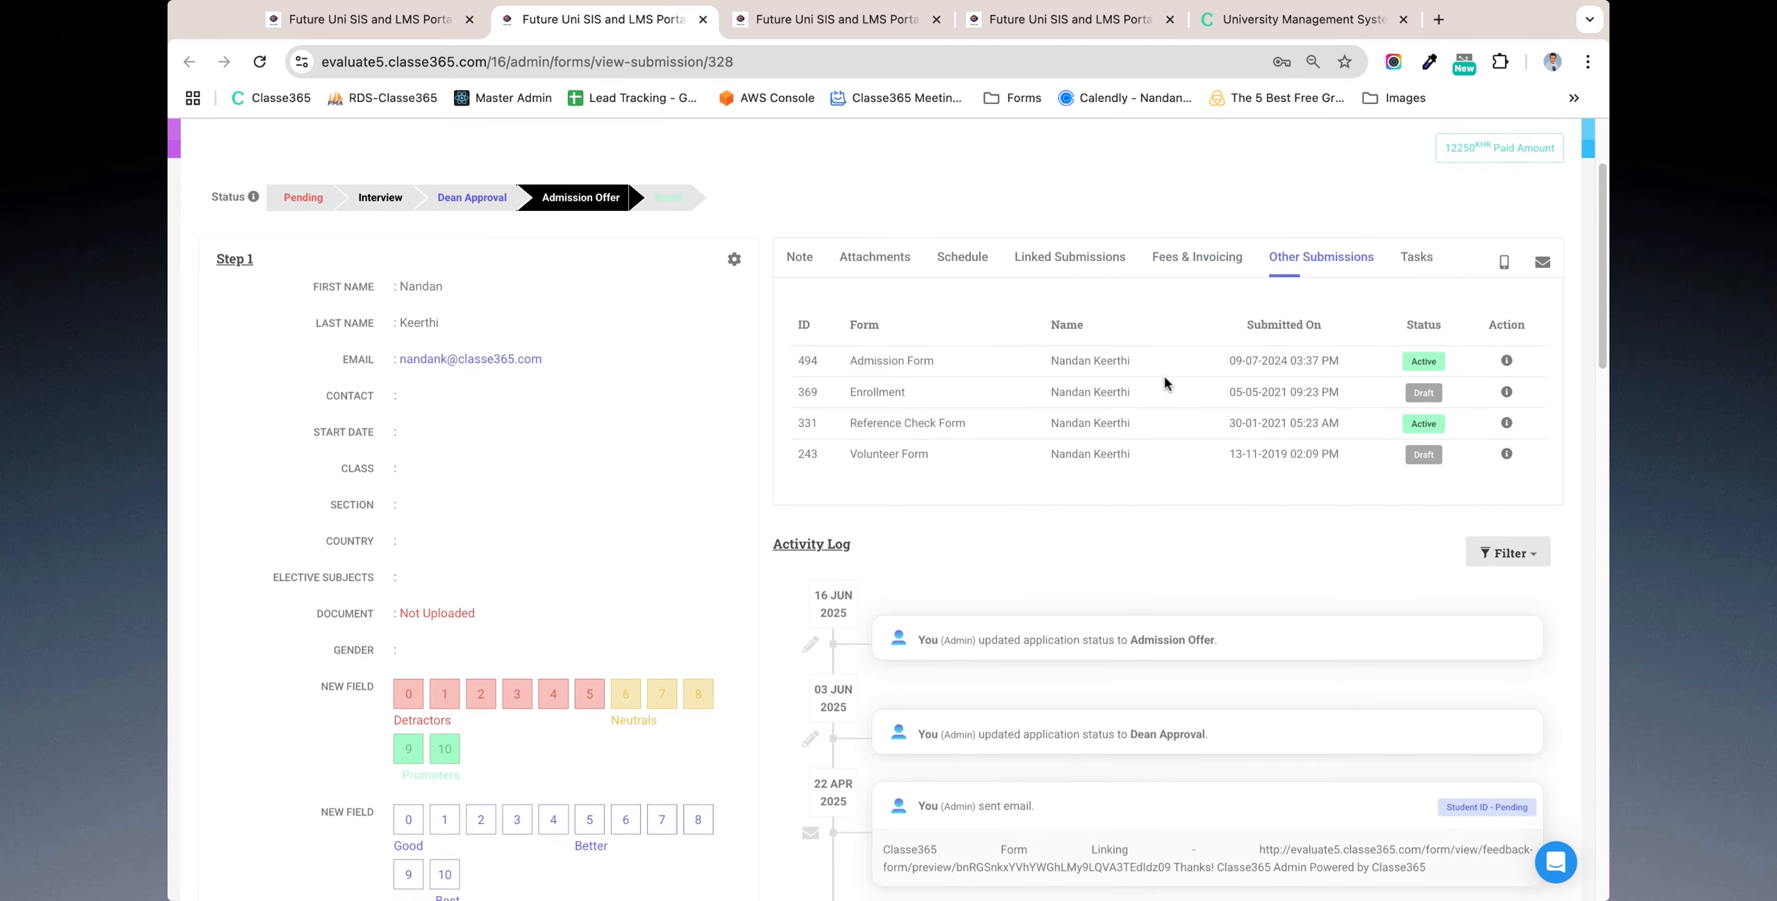
View the submission's Tasks section and the Add Tasks form, and close the form without saving
left_click(1418, 268)
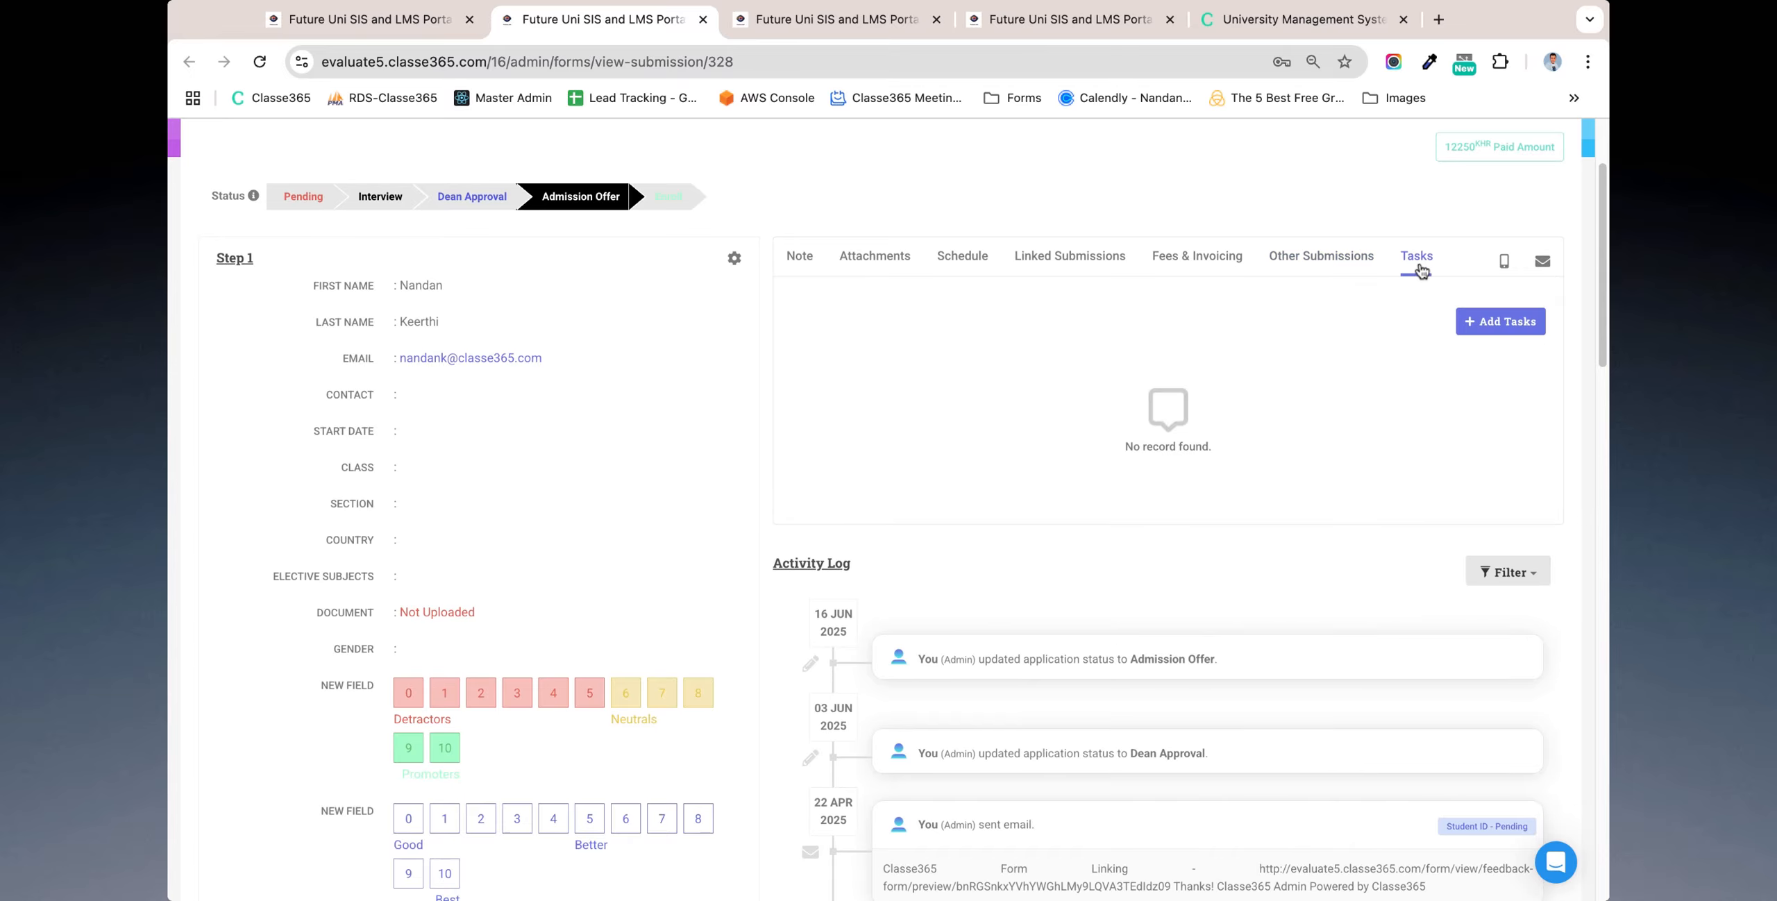
left_click(1480, 321)
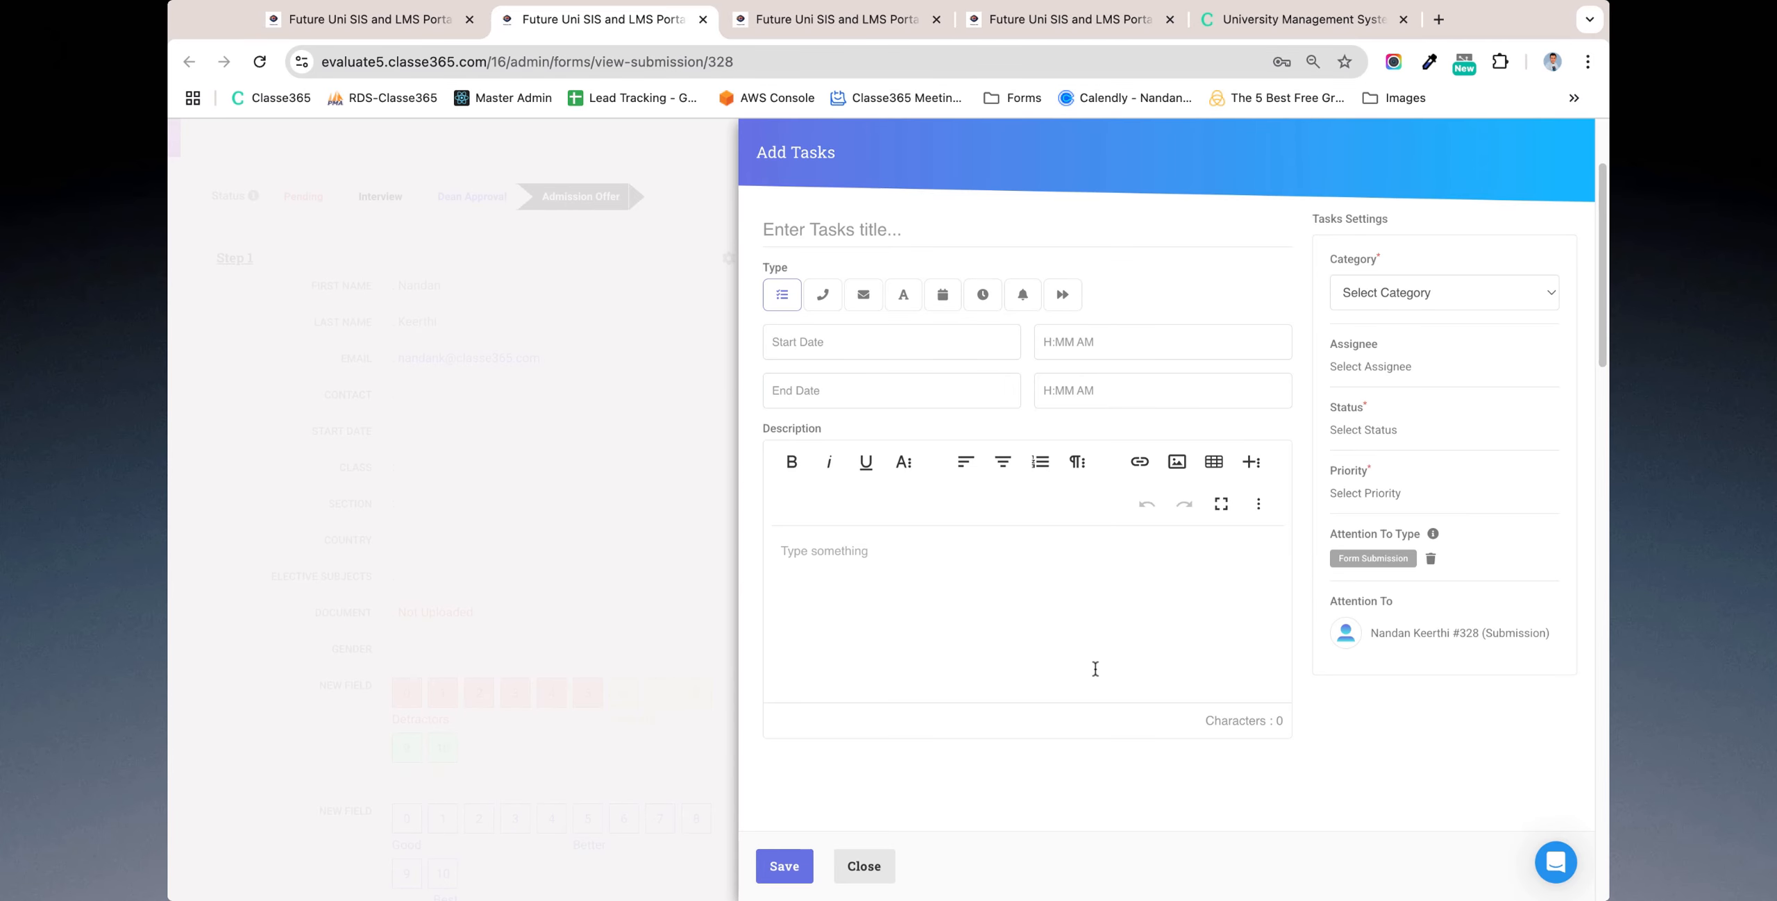
left_click(864, 866)
scroll(767, 805, "up", 3)
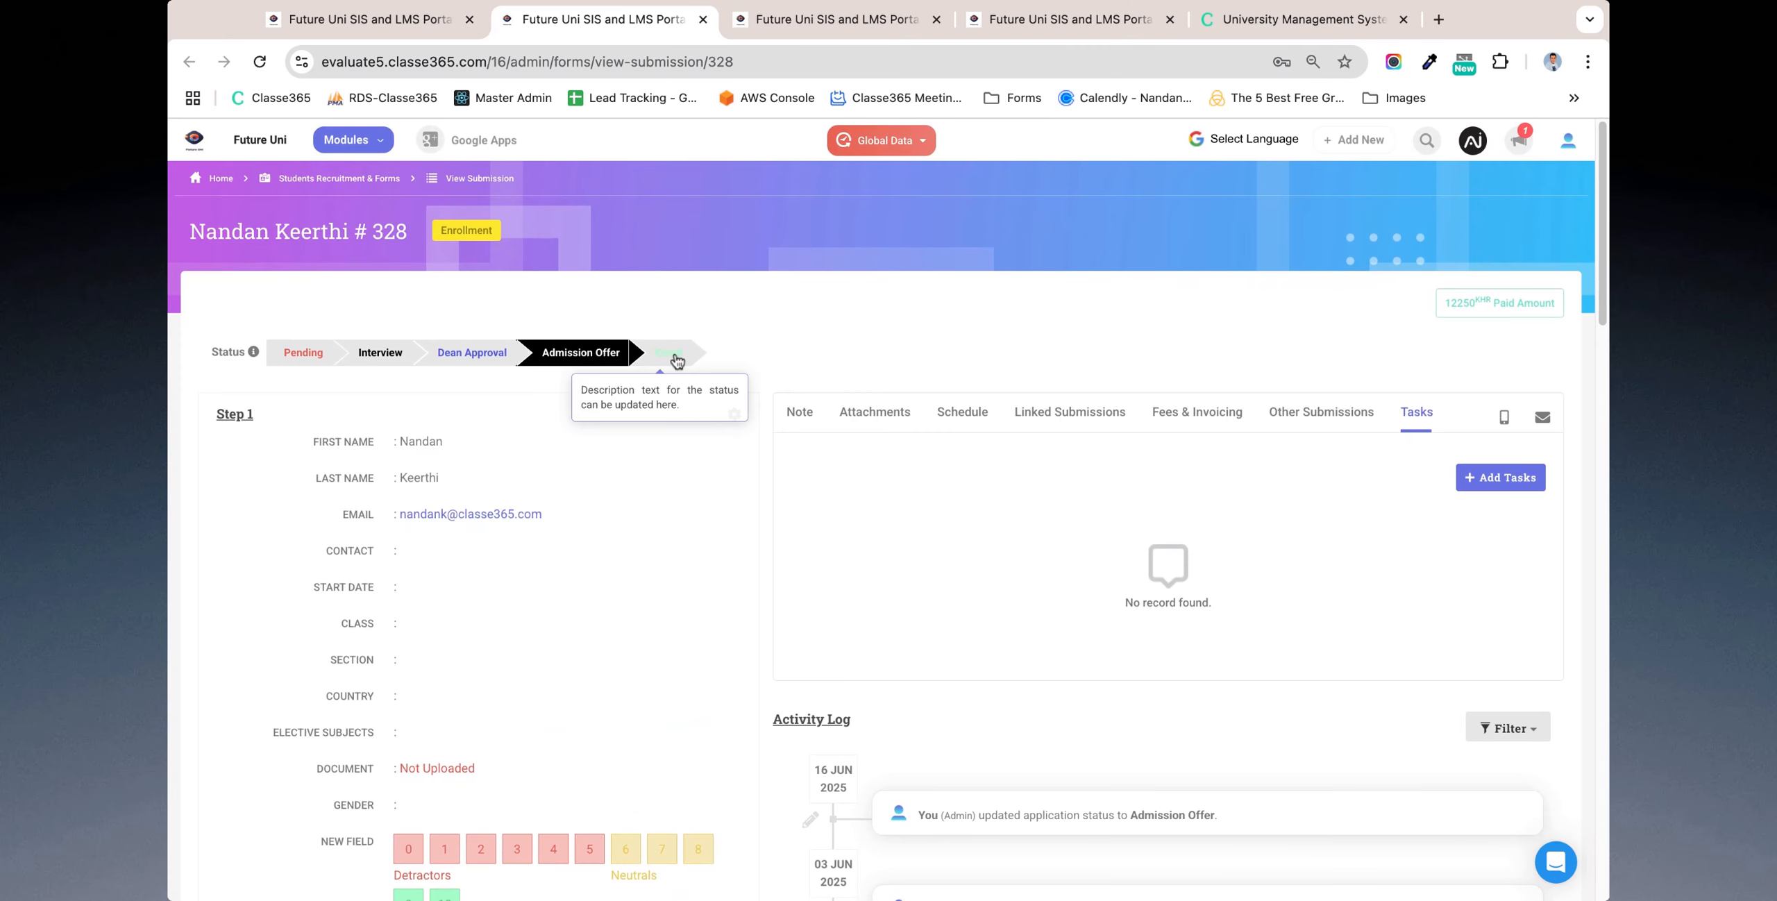
Try out enrolling the submission in Bachelor of Business with a login invitation to students by email, and cancel the enrollment
left_click(668, 354)
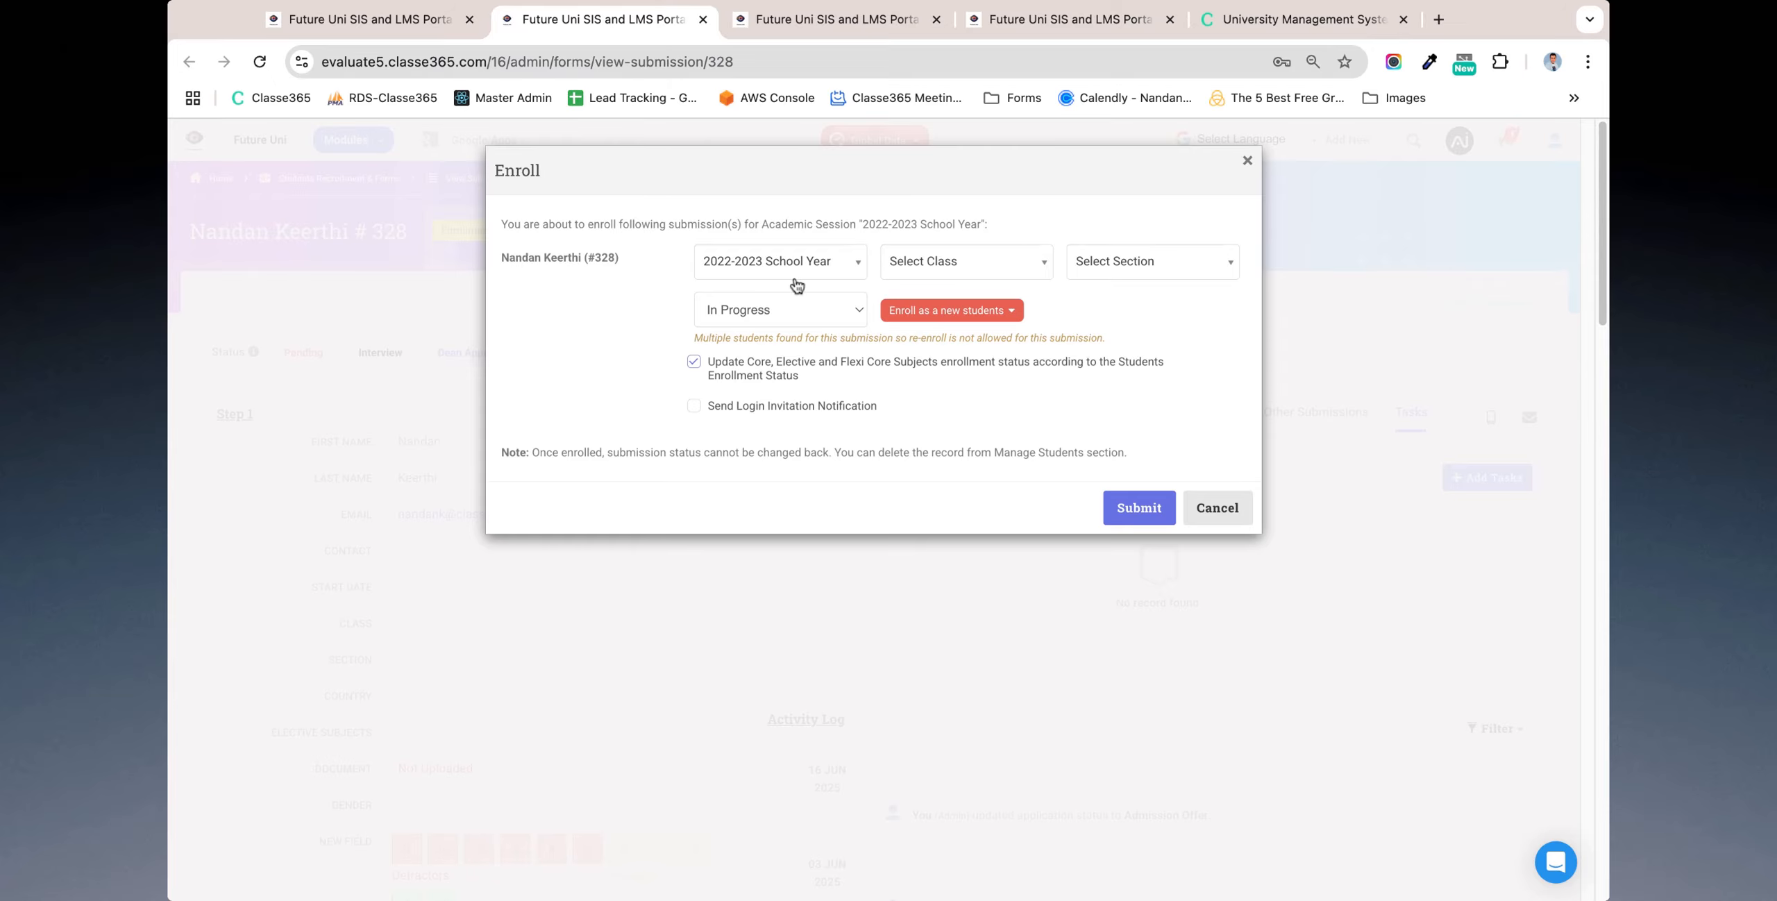
left_click(951, 266)
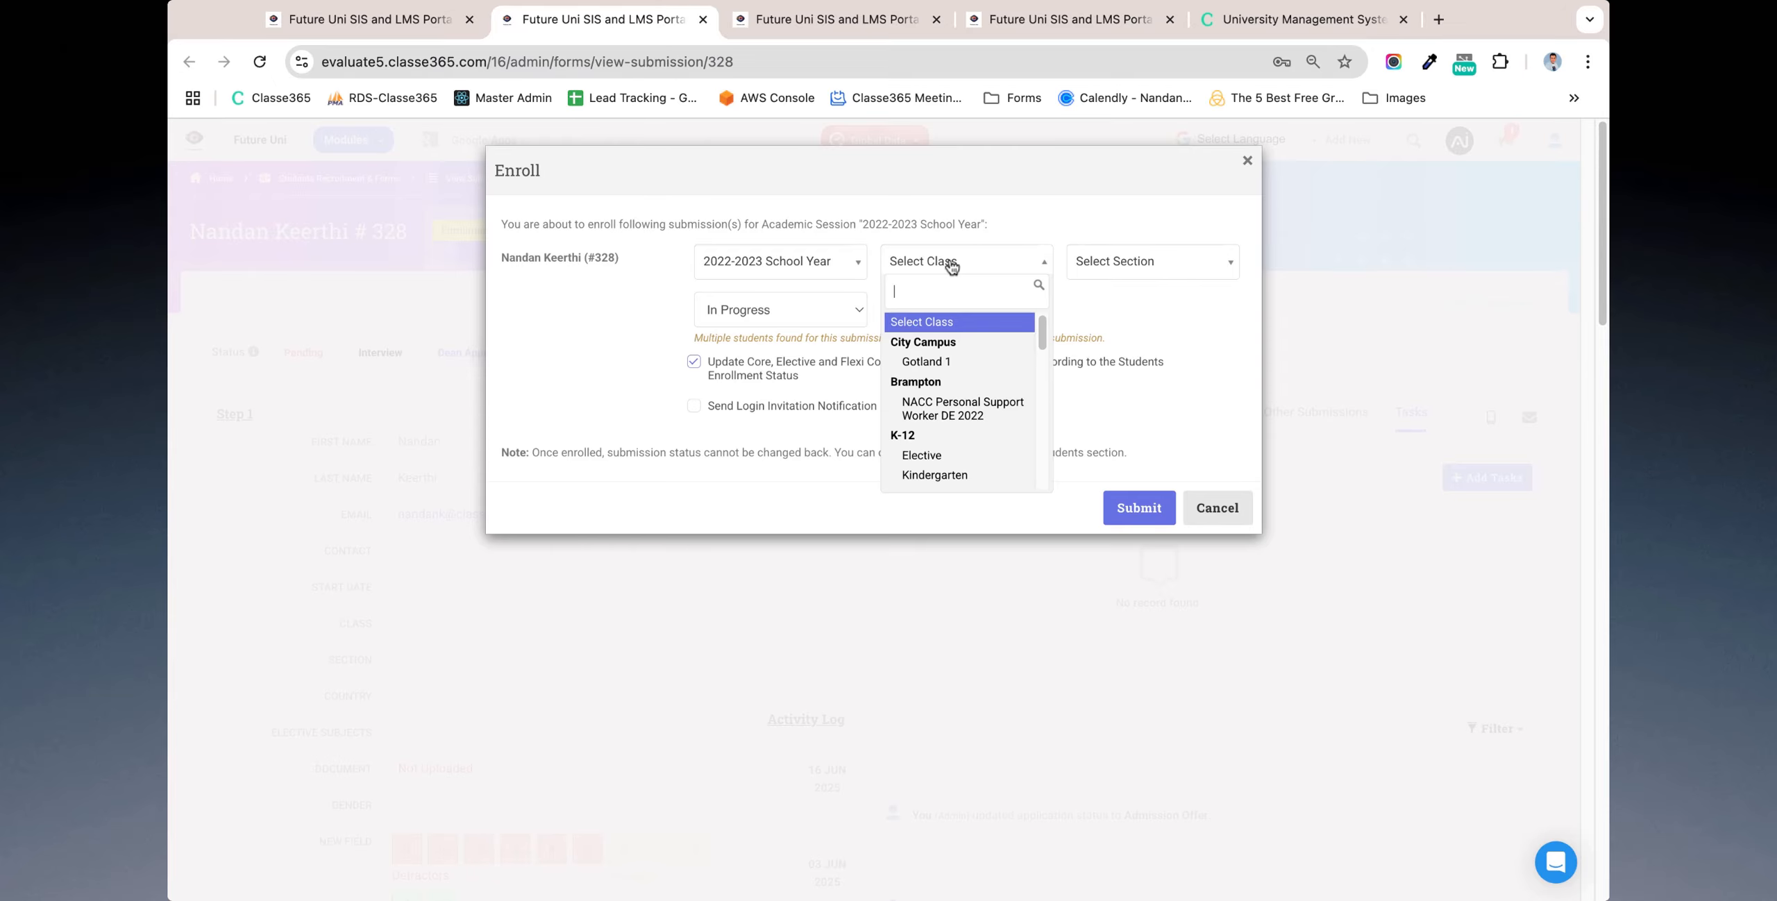
scroll(971, 408, "down", 3)
scroll(970, 408, "down", 3)
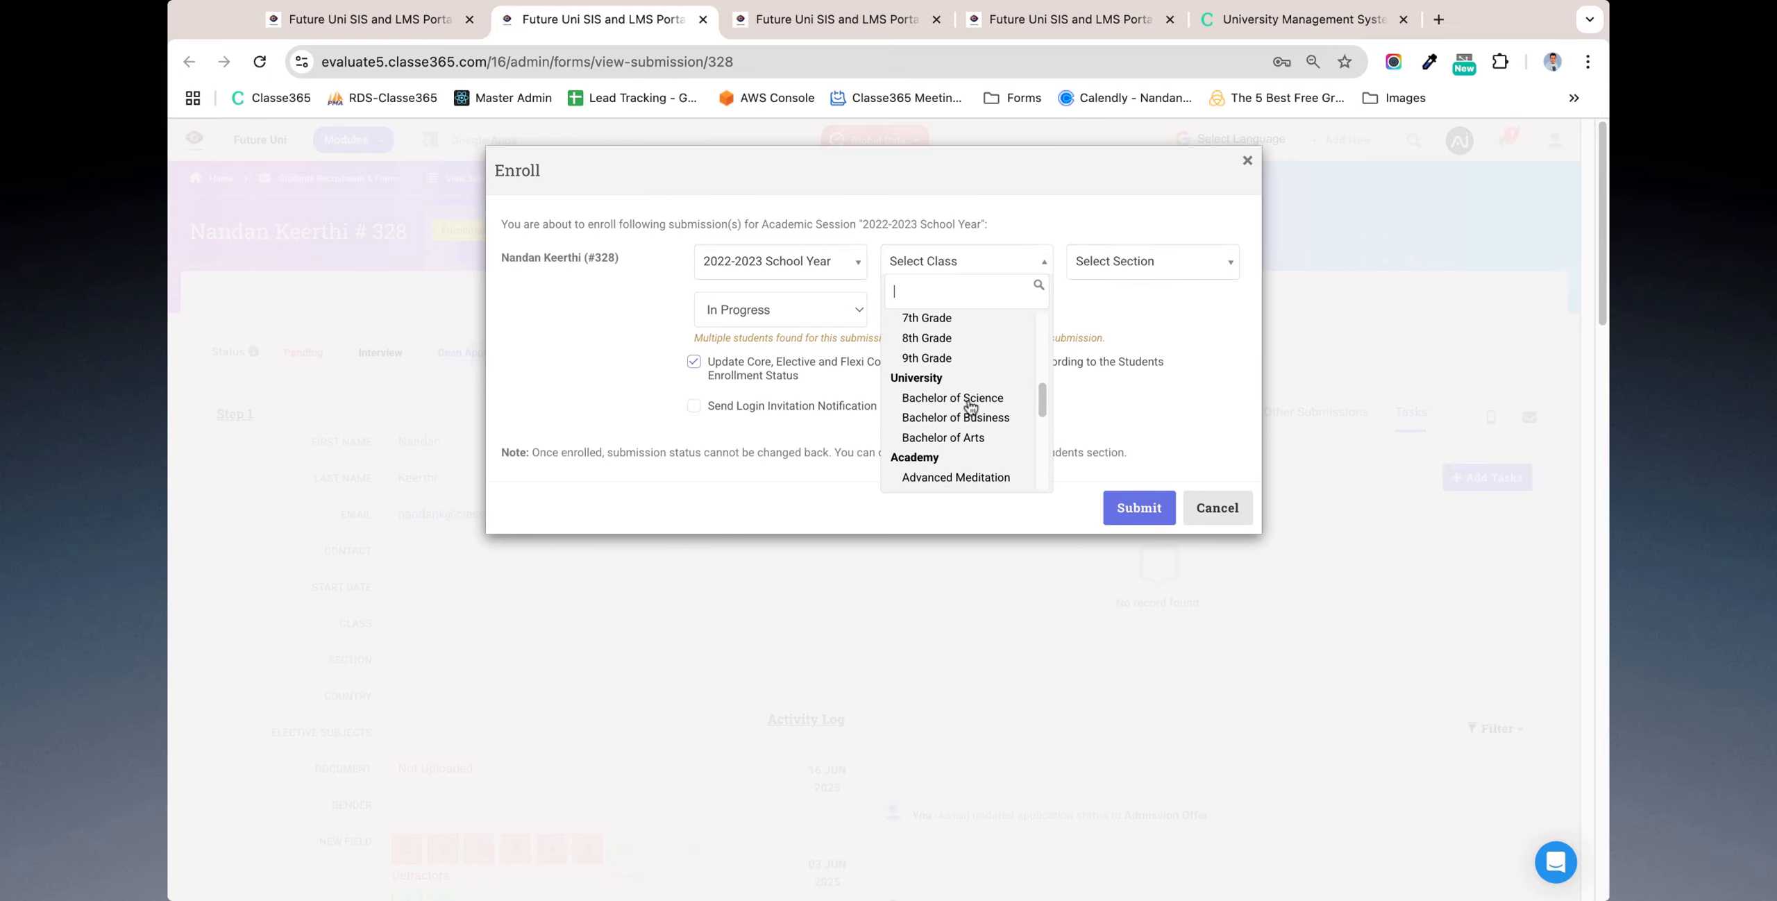
left_click(958, 401)
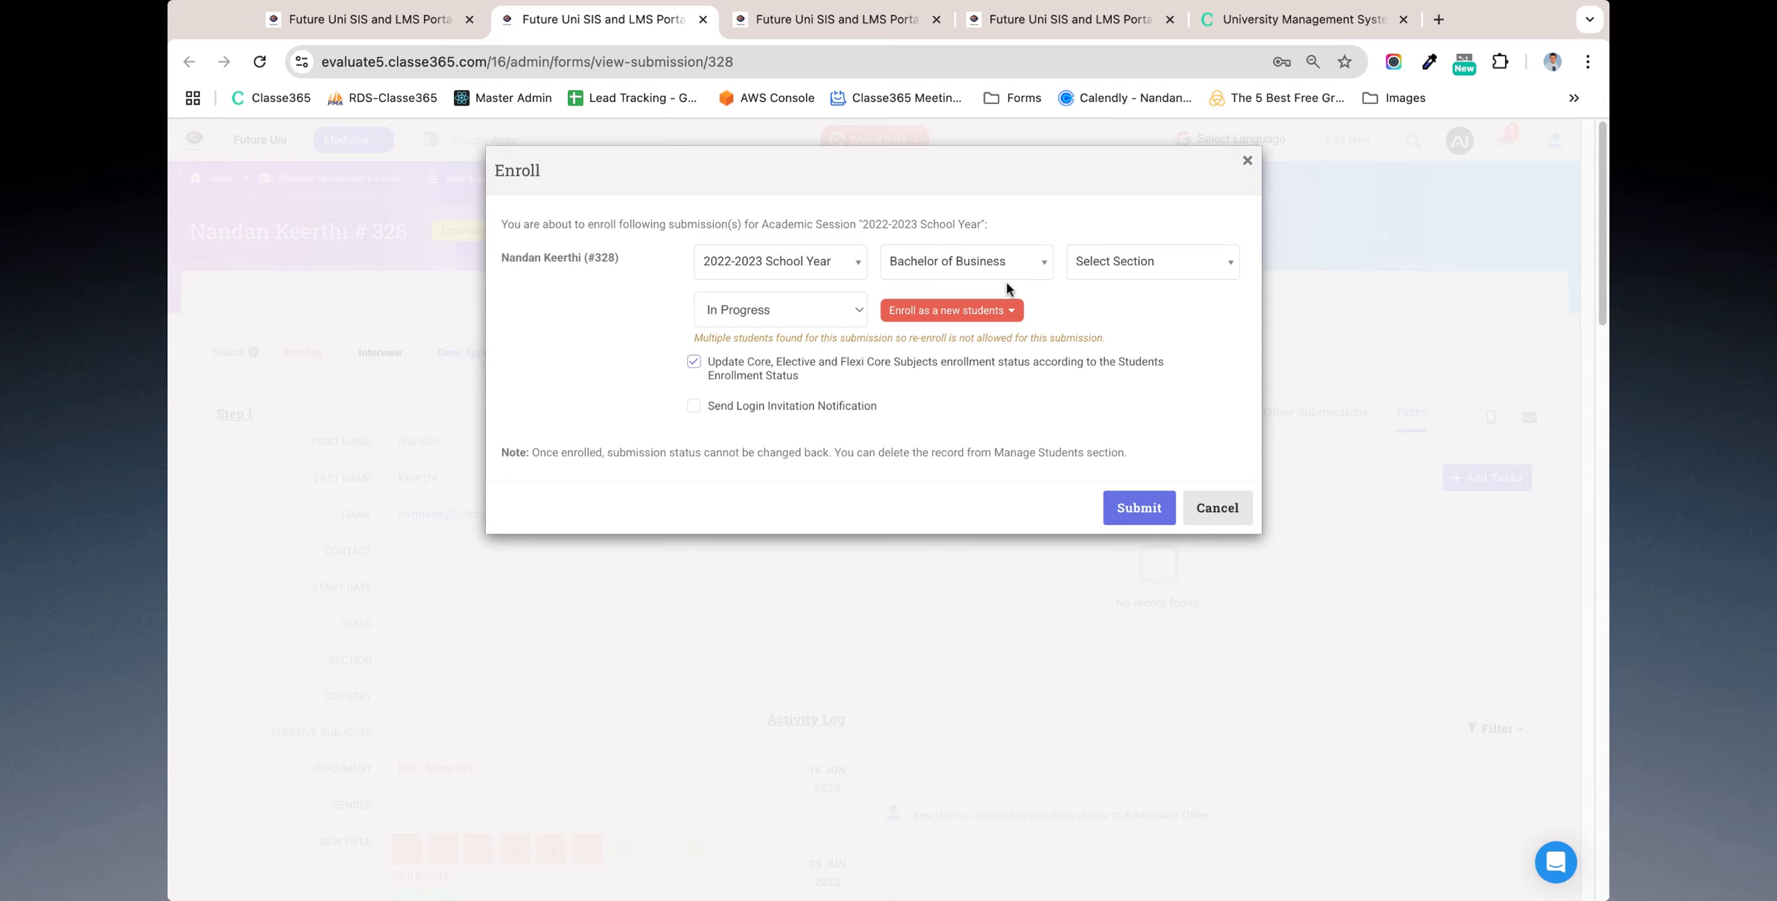
left_click(778, 408)
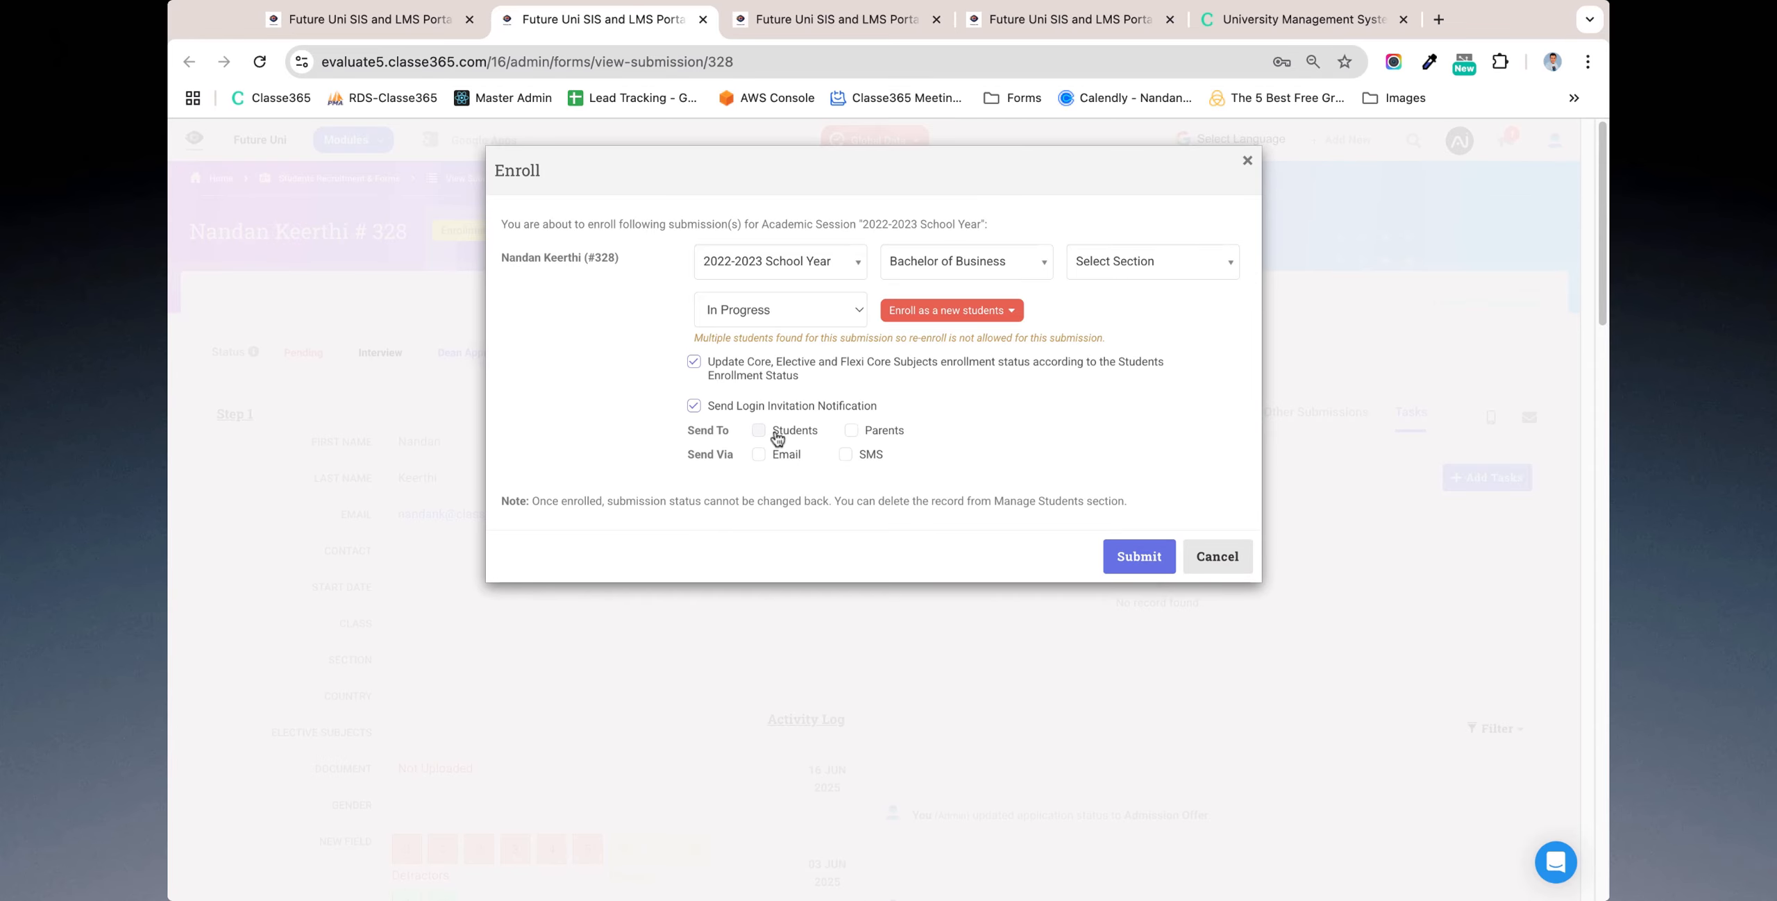
left_click(782, 431)
left_click(781, 458)
left_click(1222, 571)
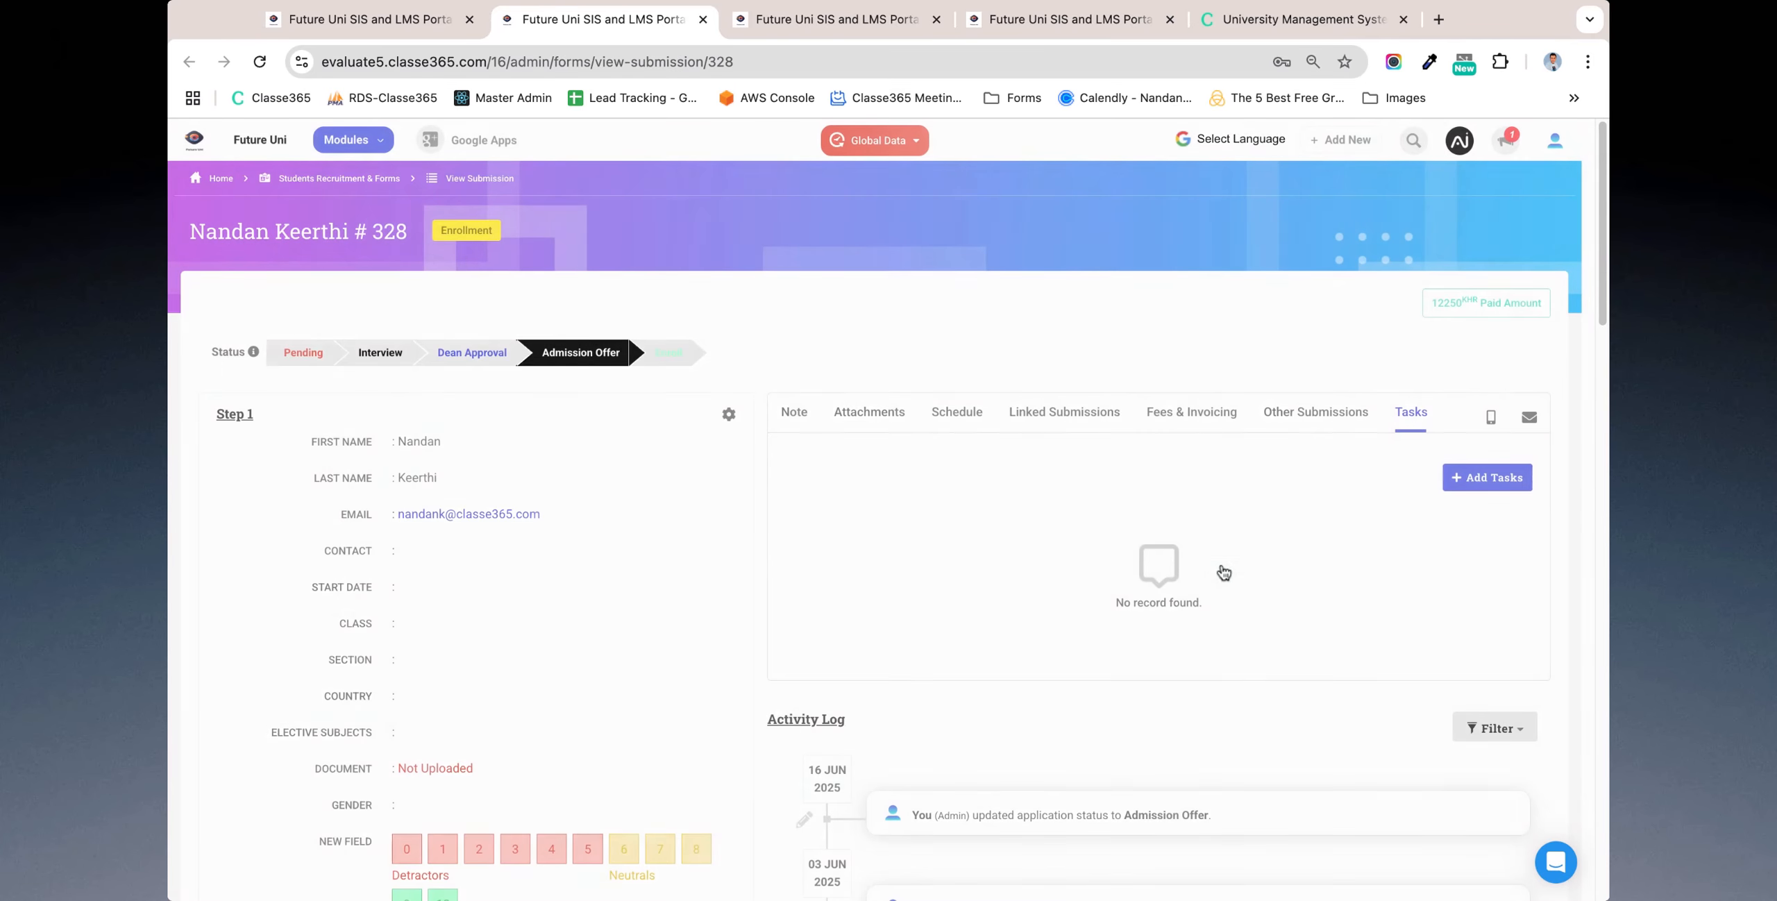
Open the Students list of the Student Information System and look through its records
left_click(367, 145)
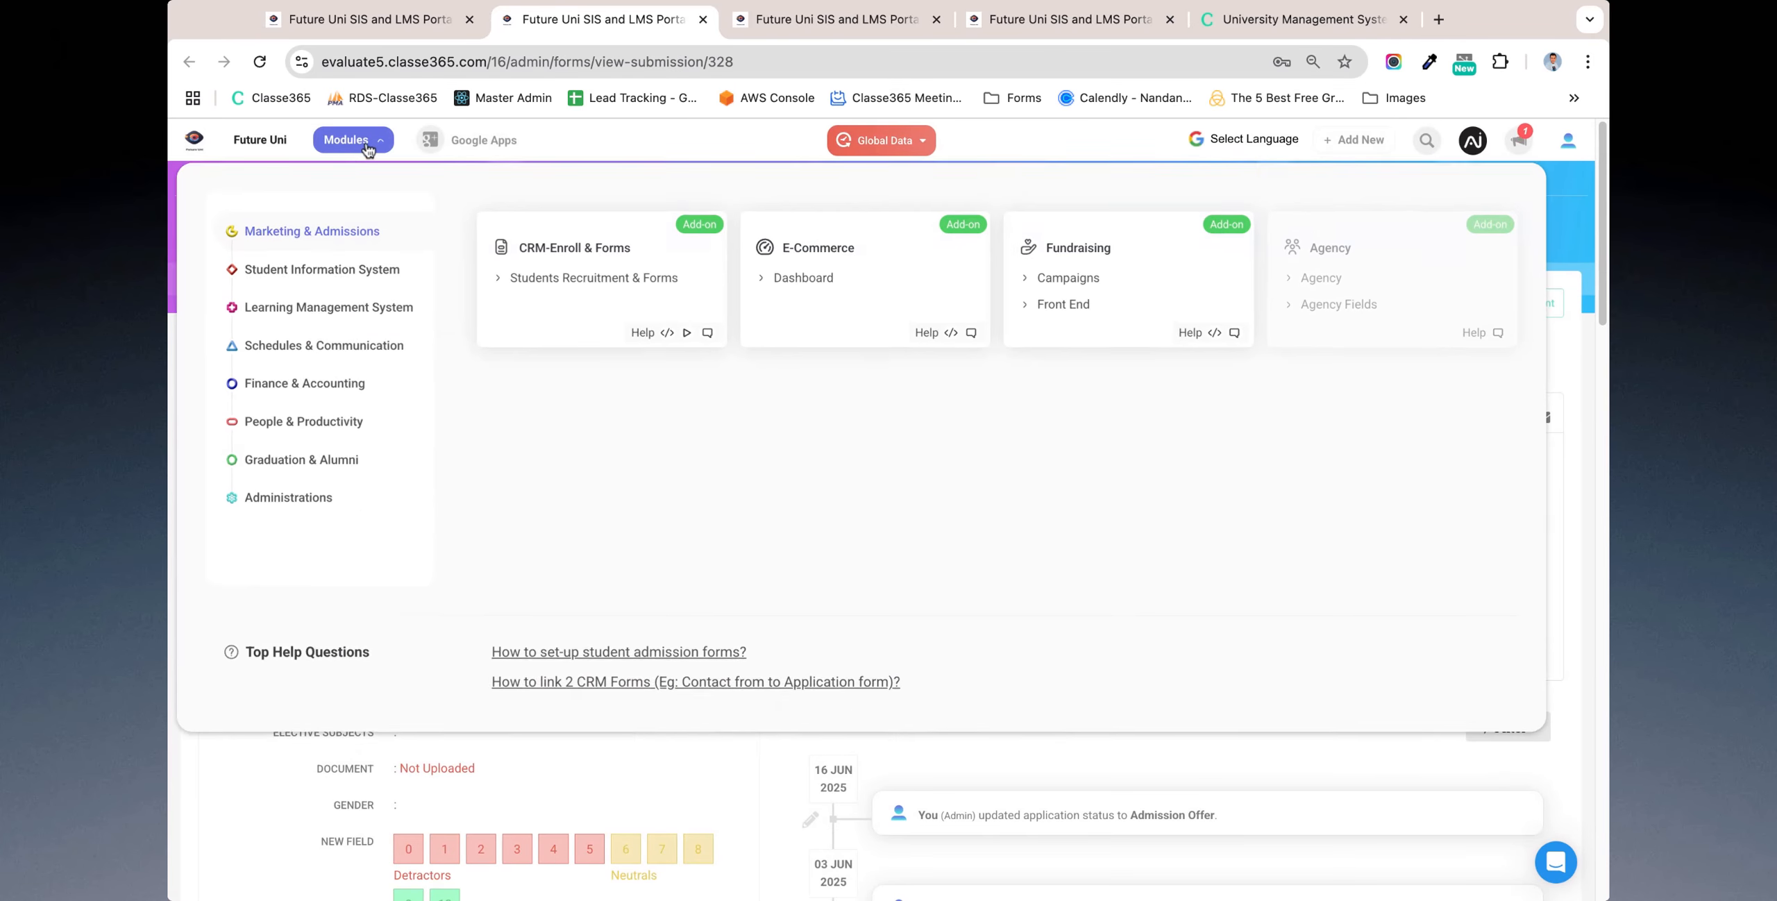
mouse_move(351, 266)
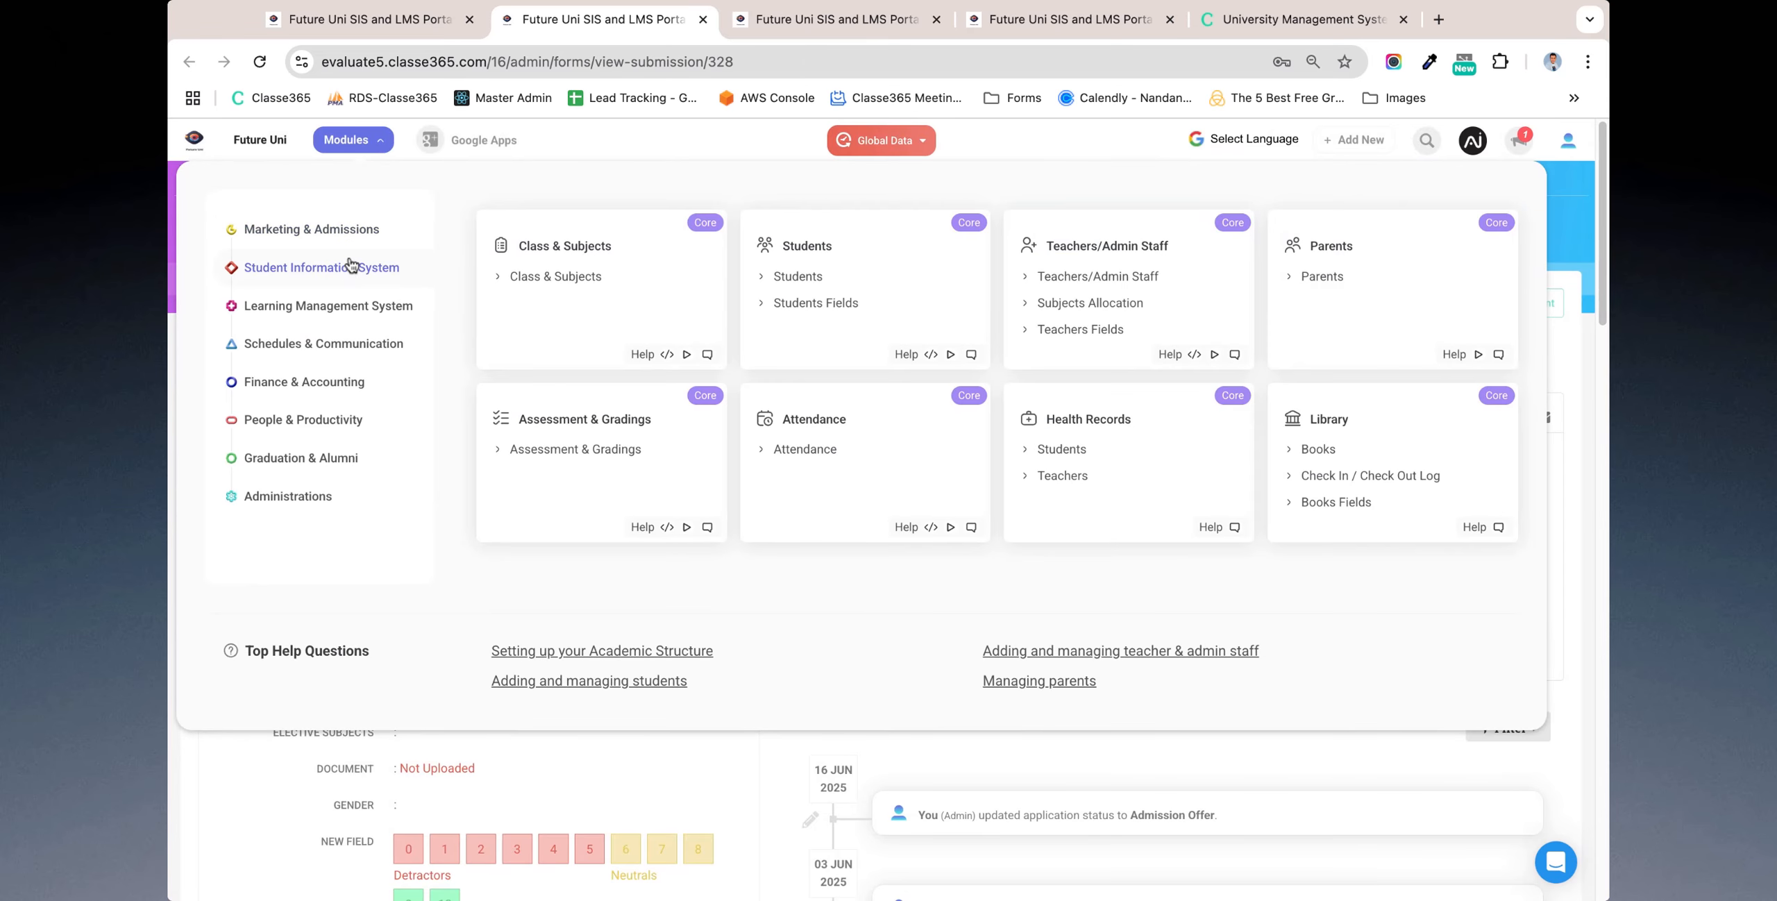
left_click(790, 278)
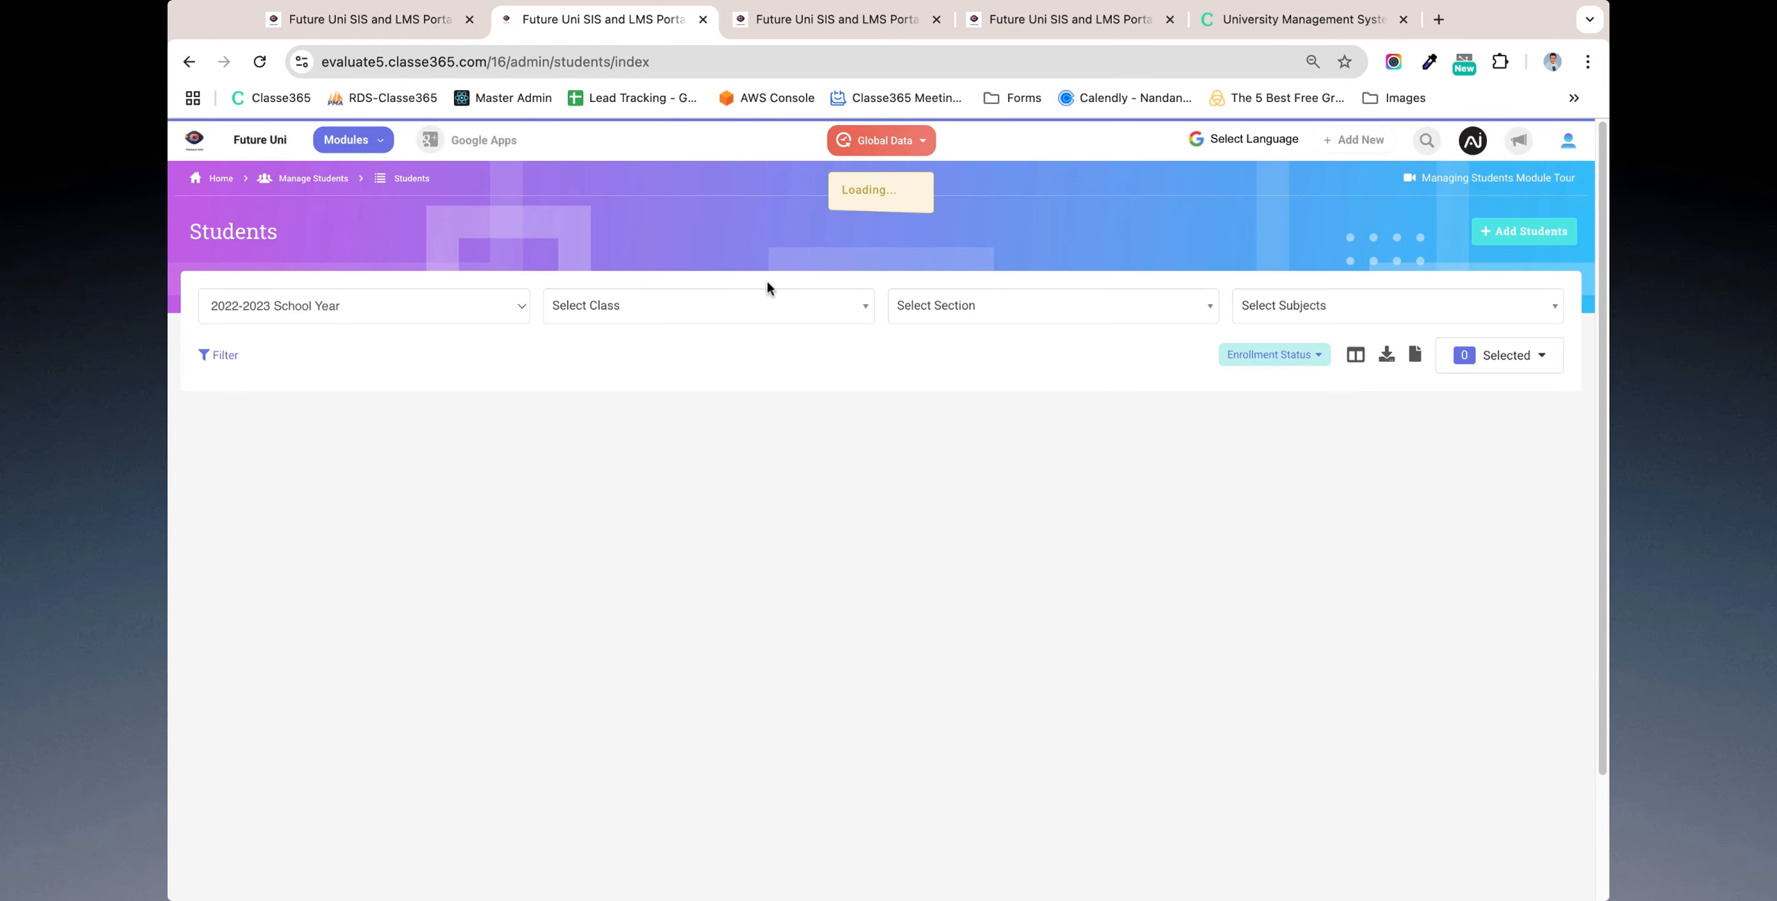
mouse_move(358, 149)
mouse_move(349, 265)
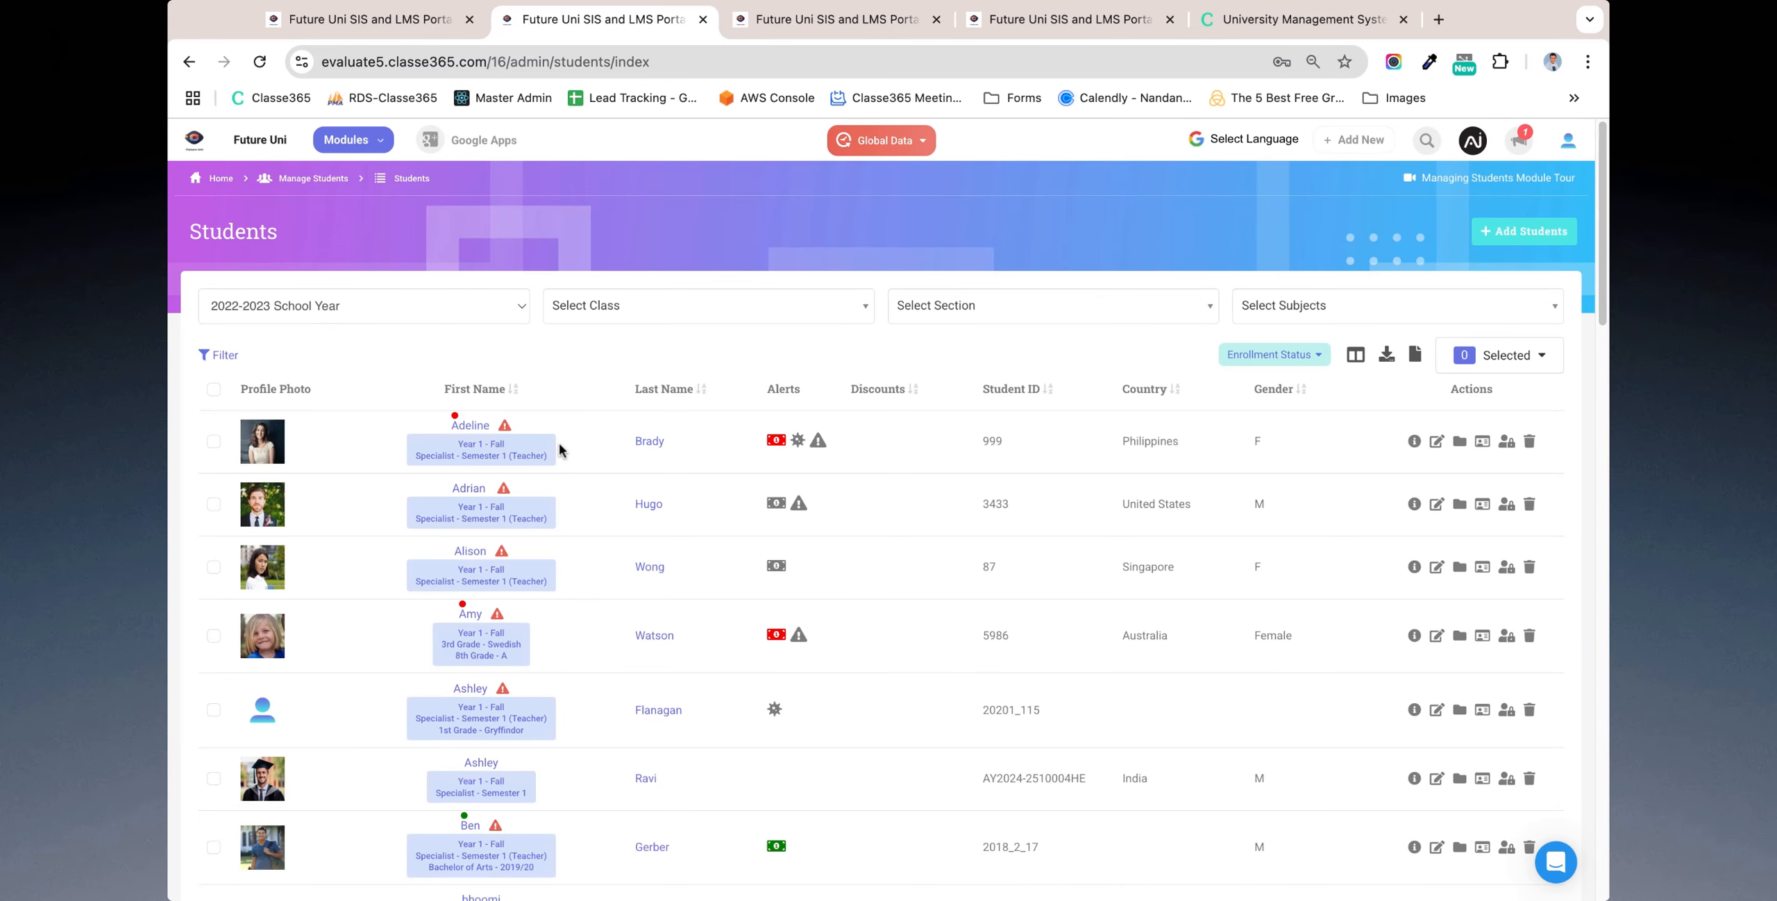
scroll(561, 449, "down", 15)
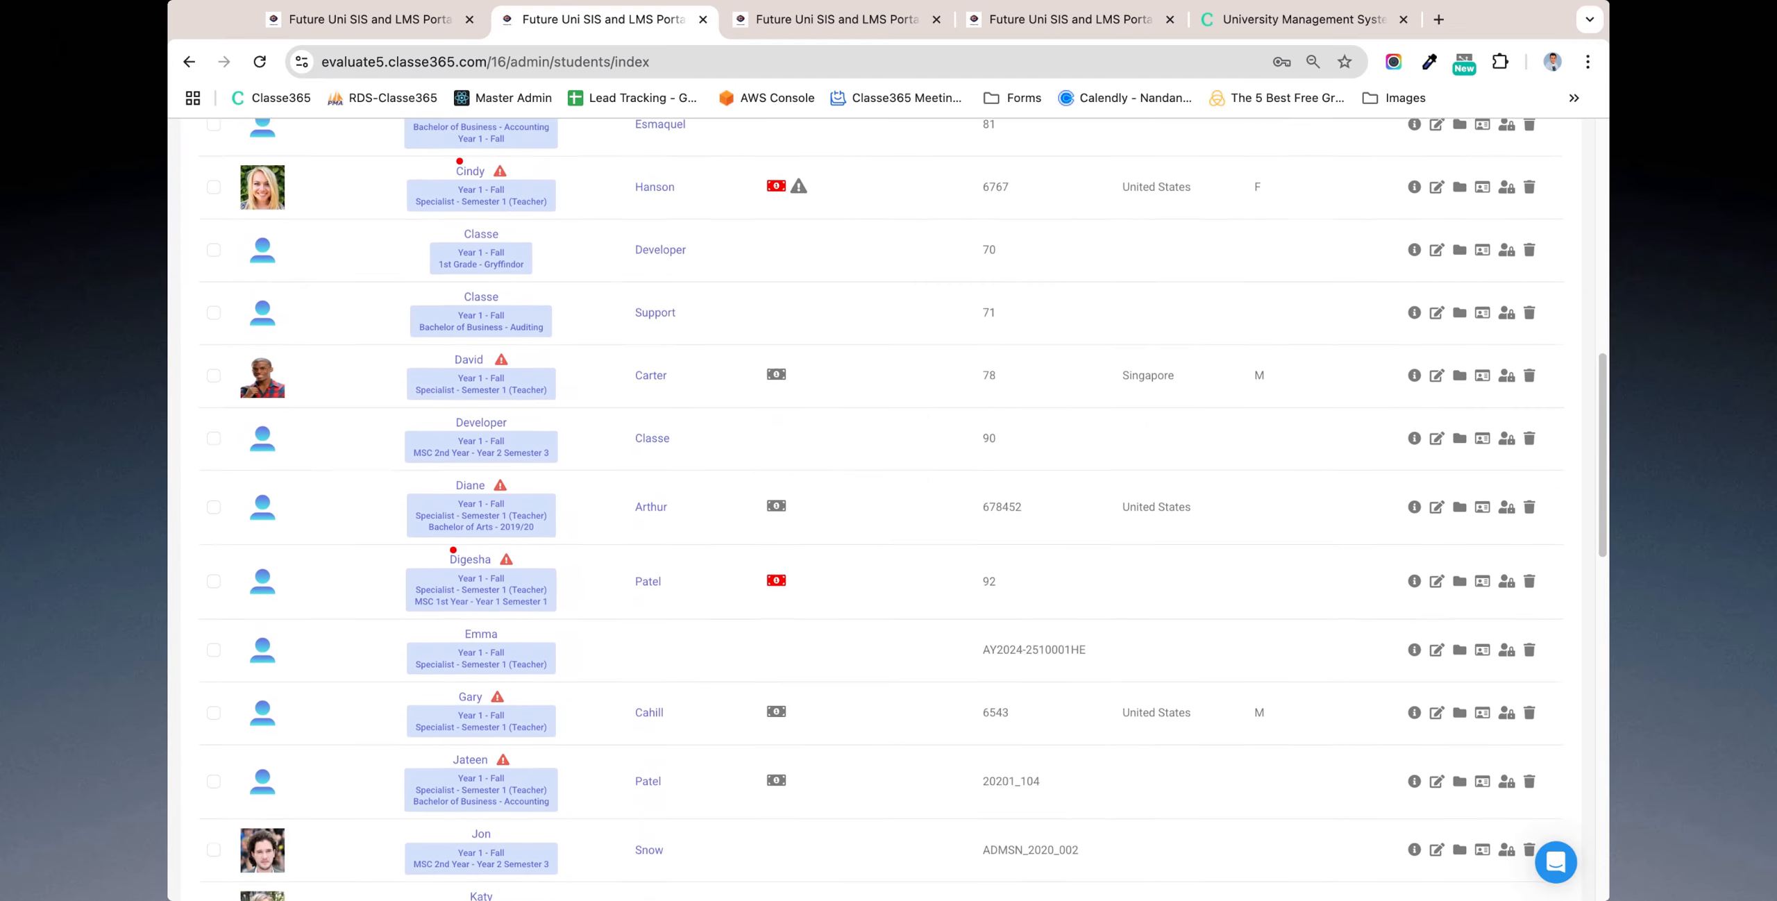
scroll(923, 509, "up", 15)
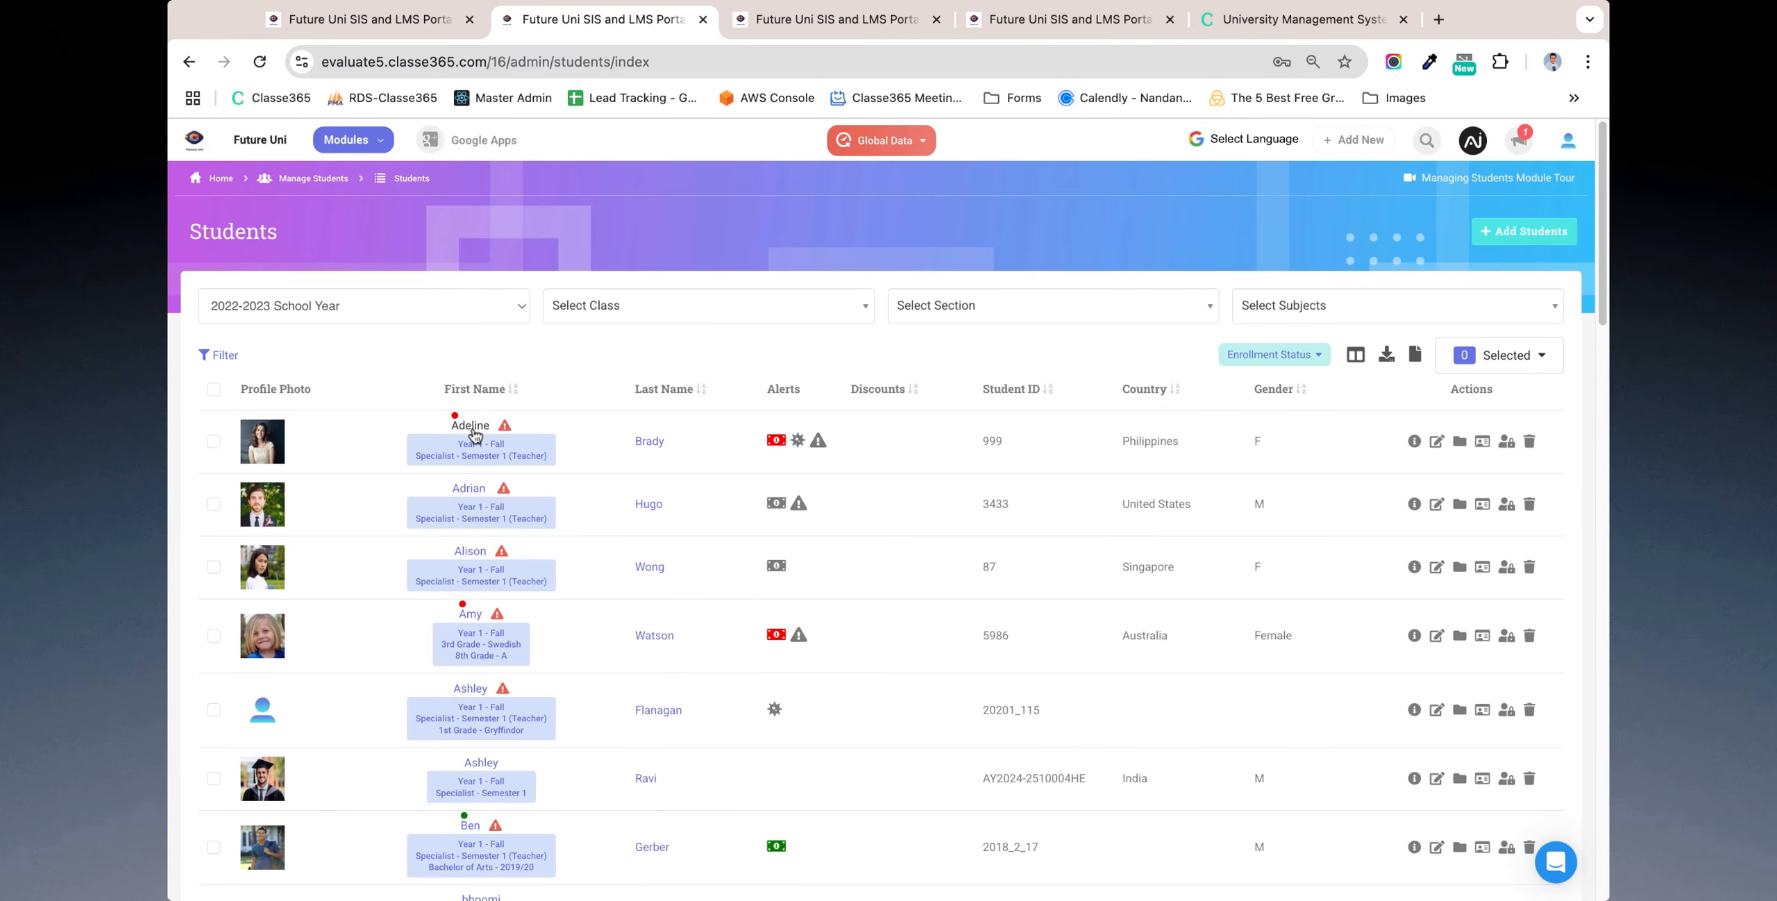
Open the first listed student's profile and go from it to the student's linked form submission
left_click(472, 428)
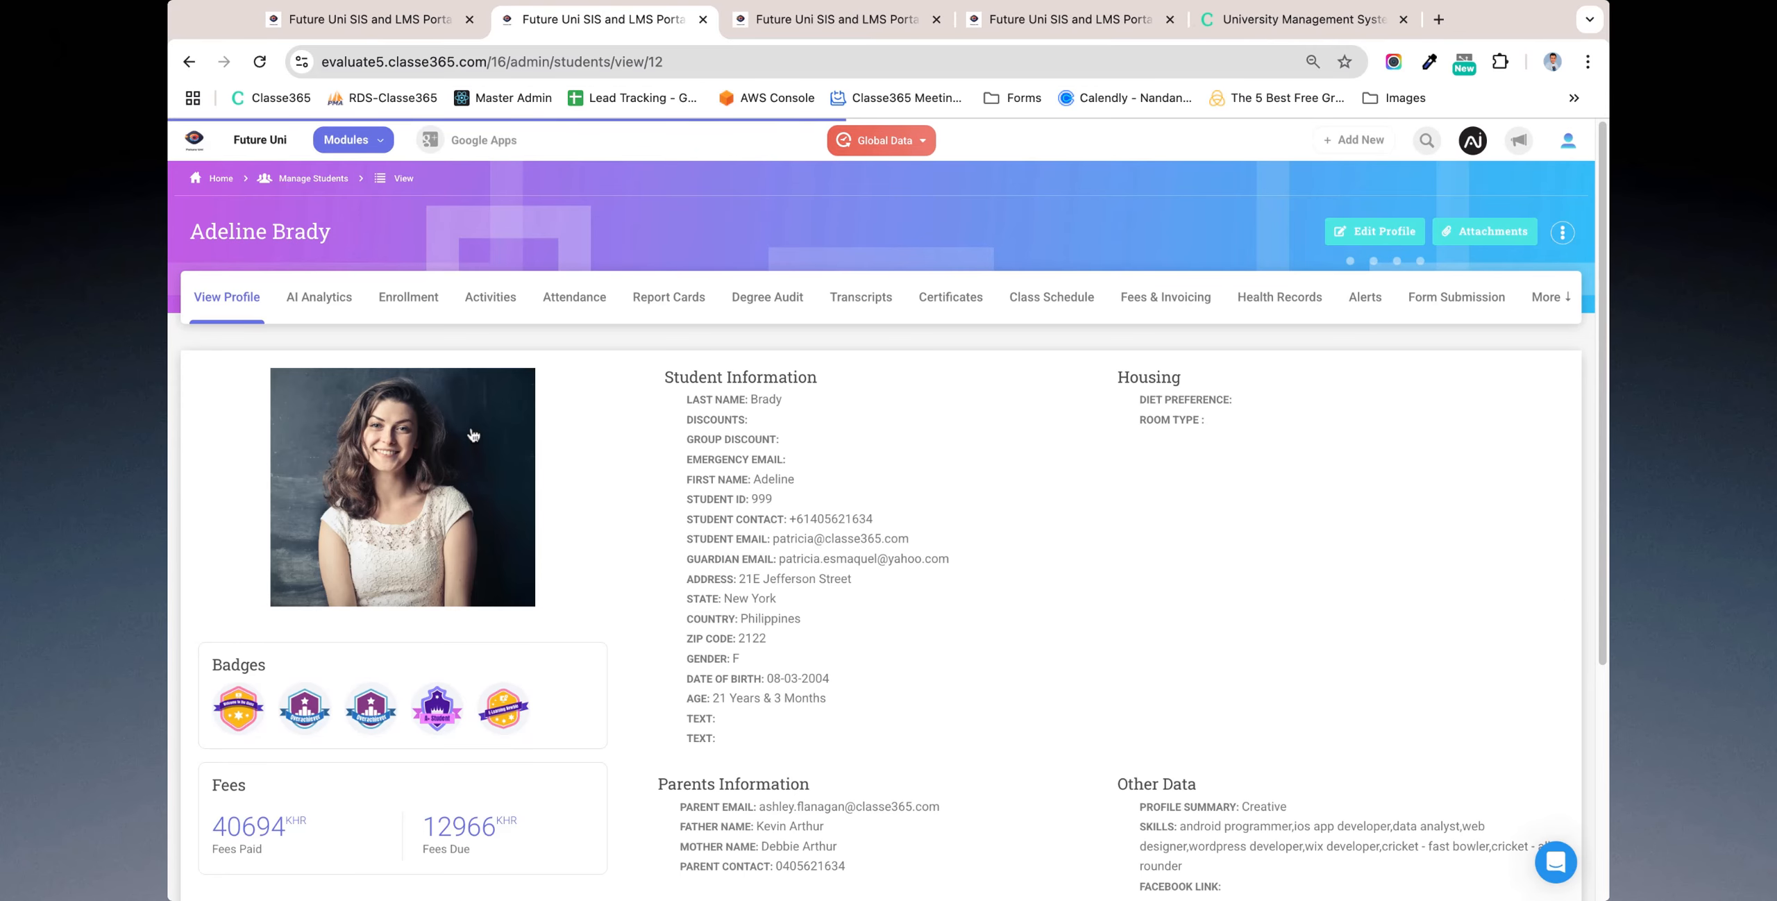
left_click(1563, 233)
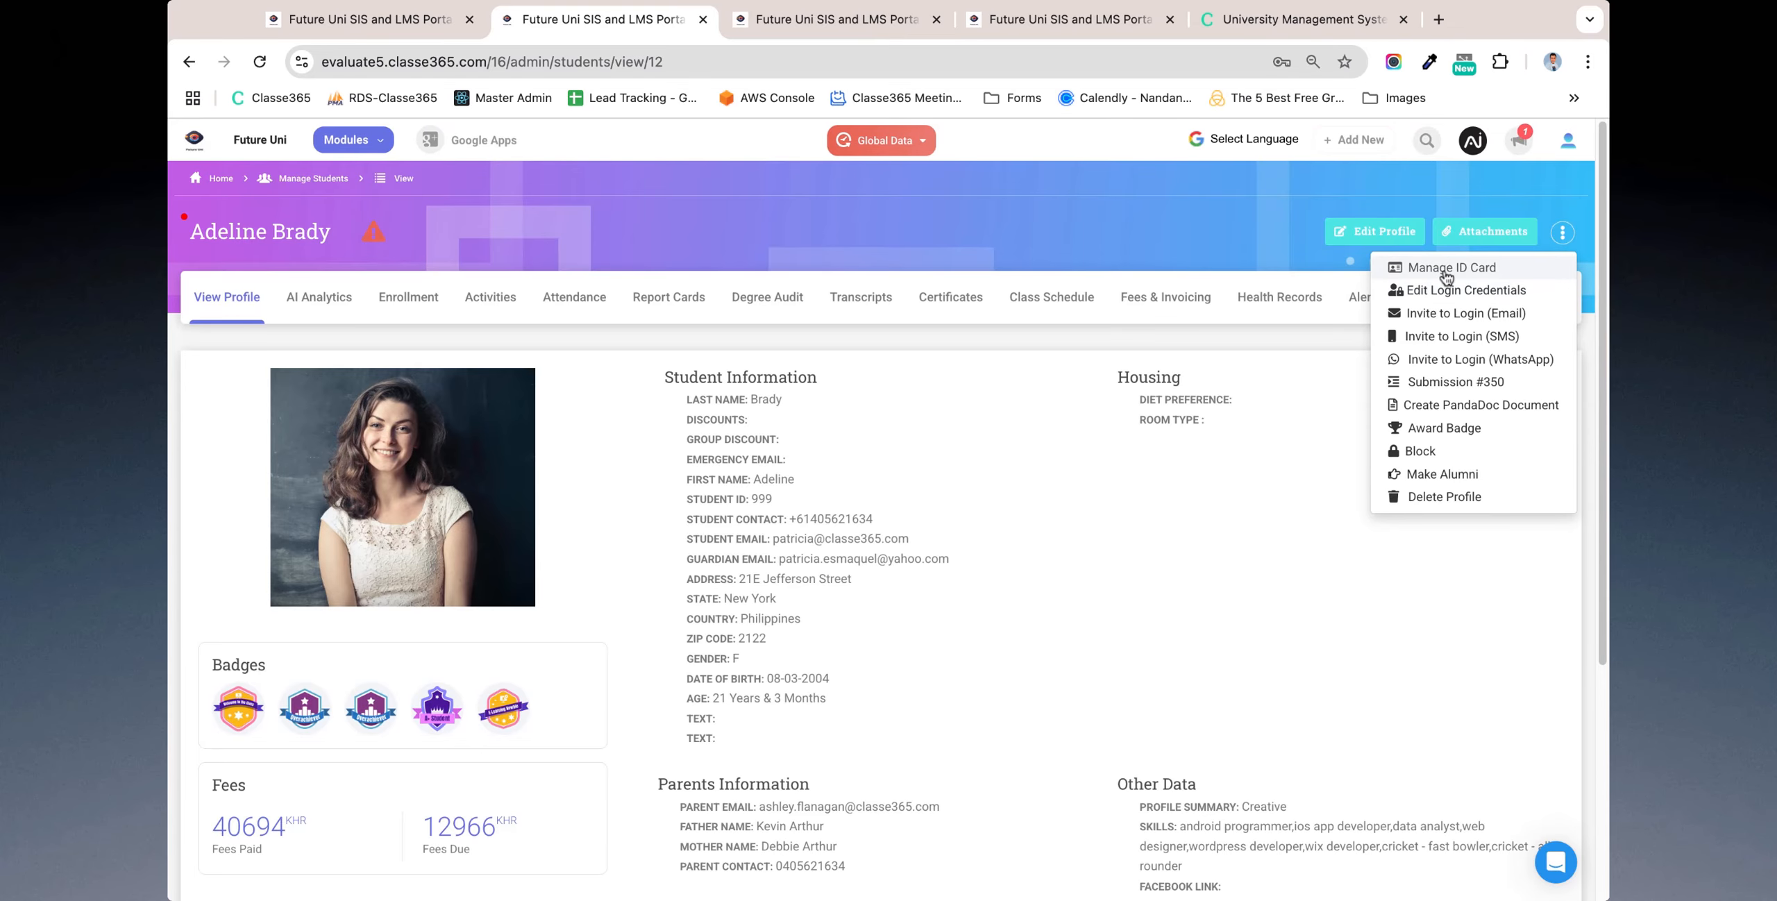
left_click(1437, 386)
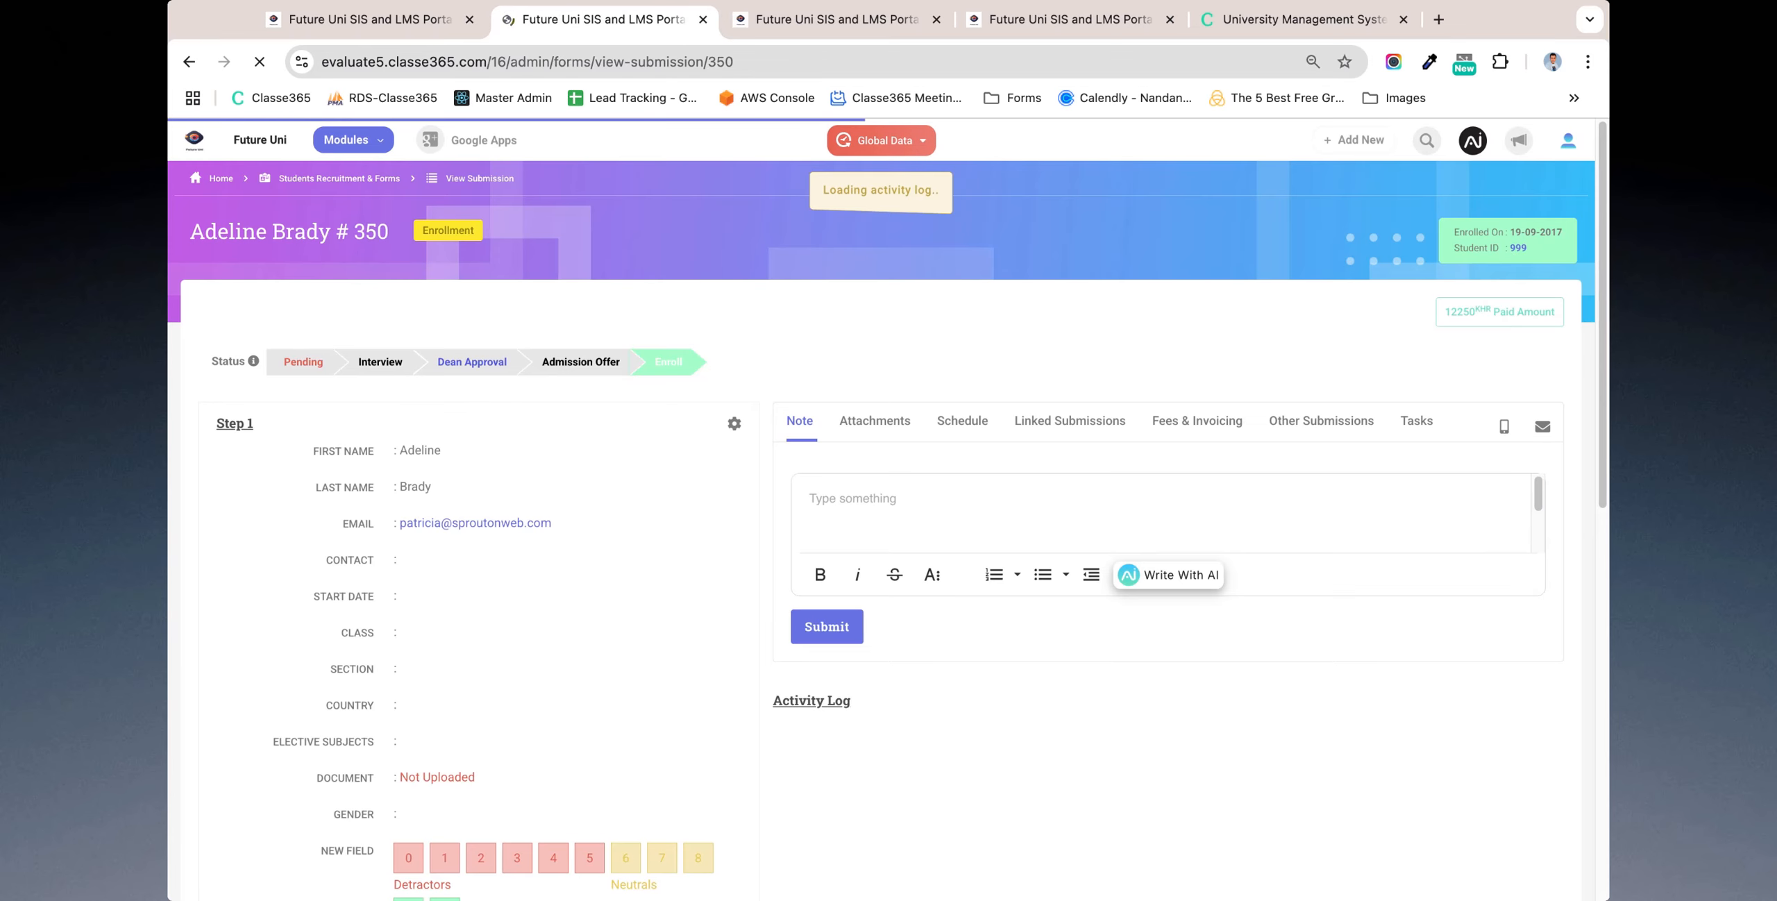